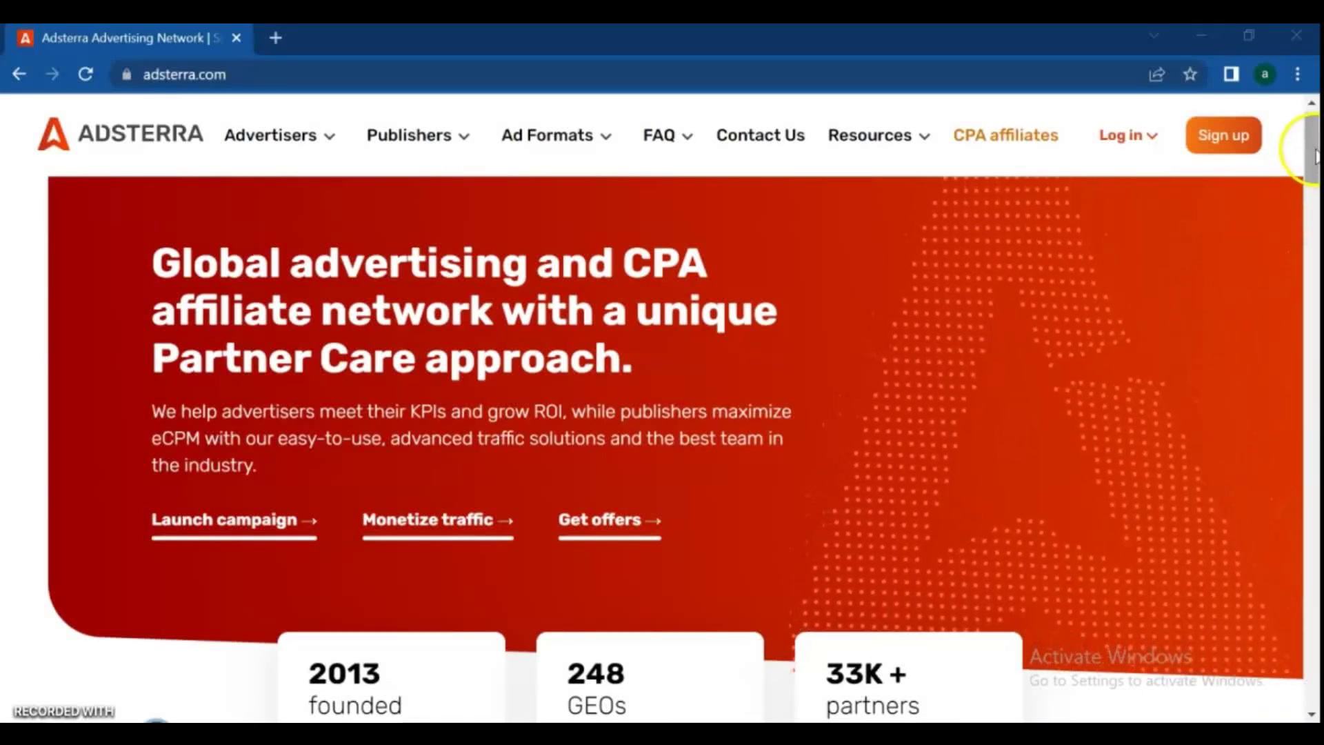
Step: From the Adsterra home page, choose Sign up, then GET STARTED under As an Affiliate
left_click_drag(1315, 157, 1315, 226)
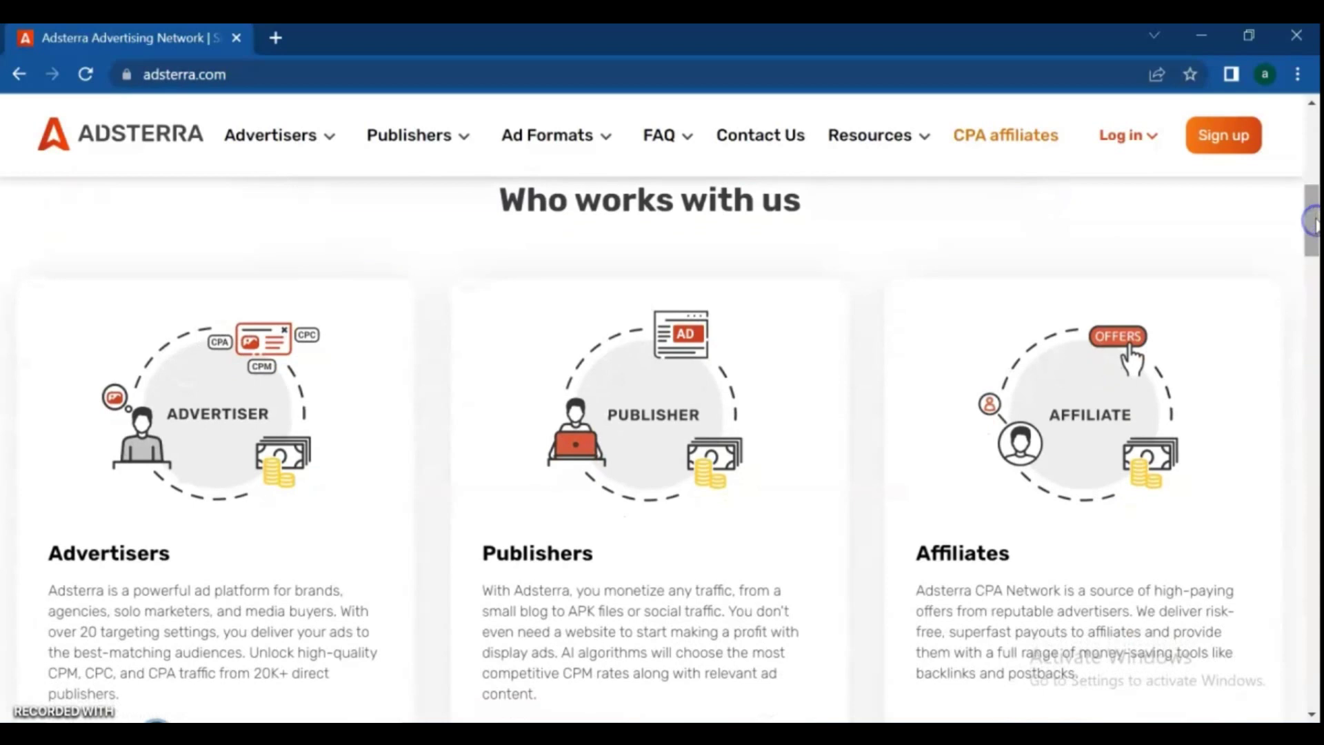
mouse_move(225, 394)
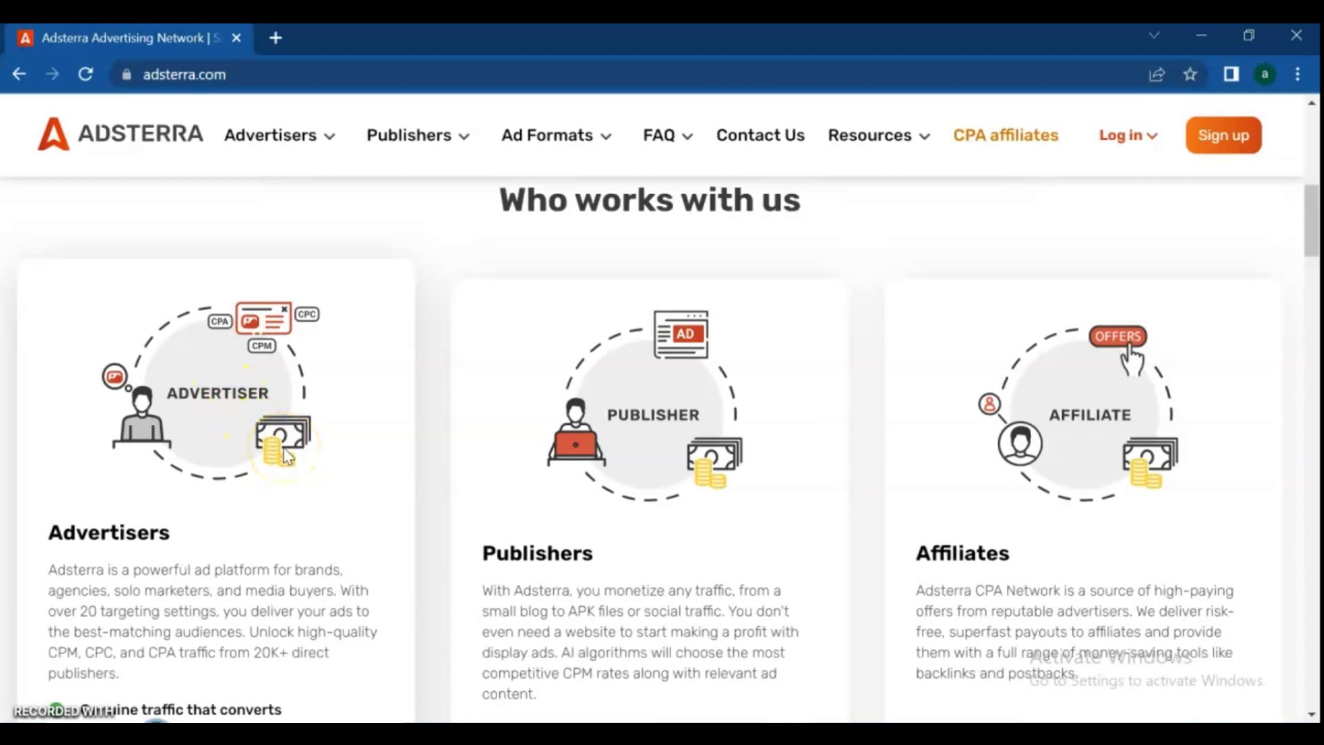
mouse_move(678, 439)
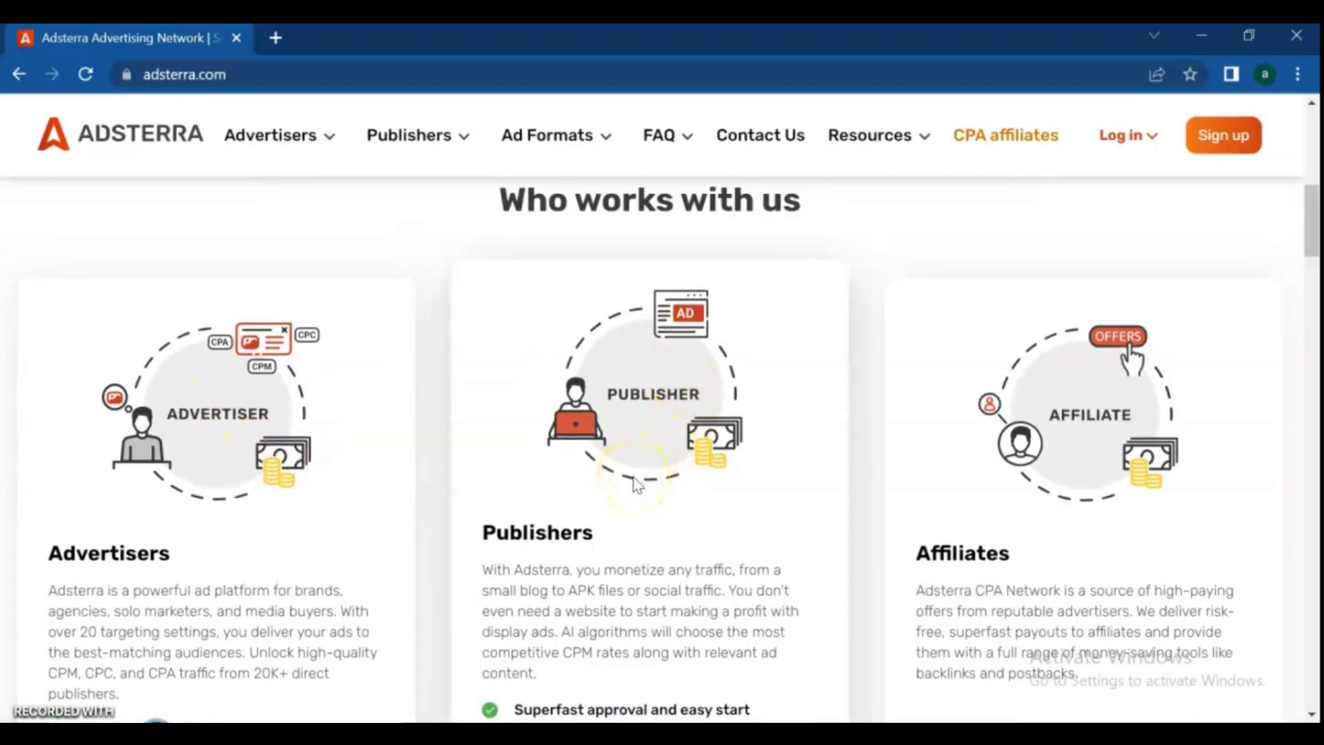
mouse_move(1070, 467)
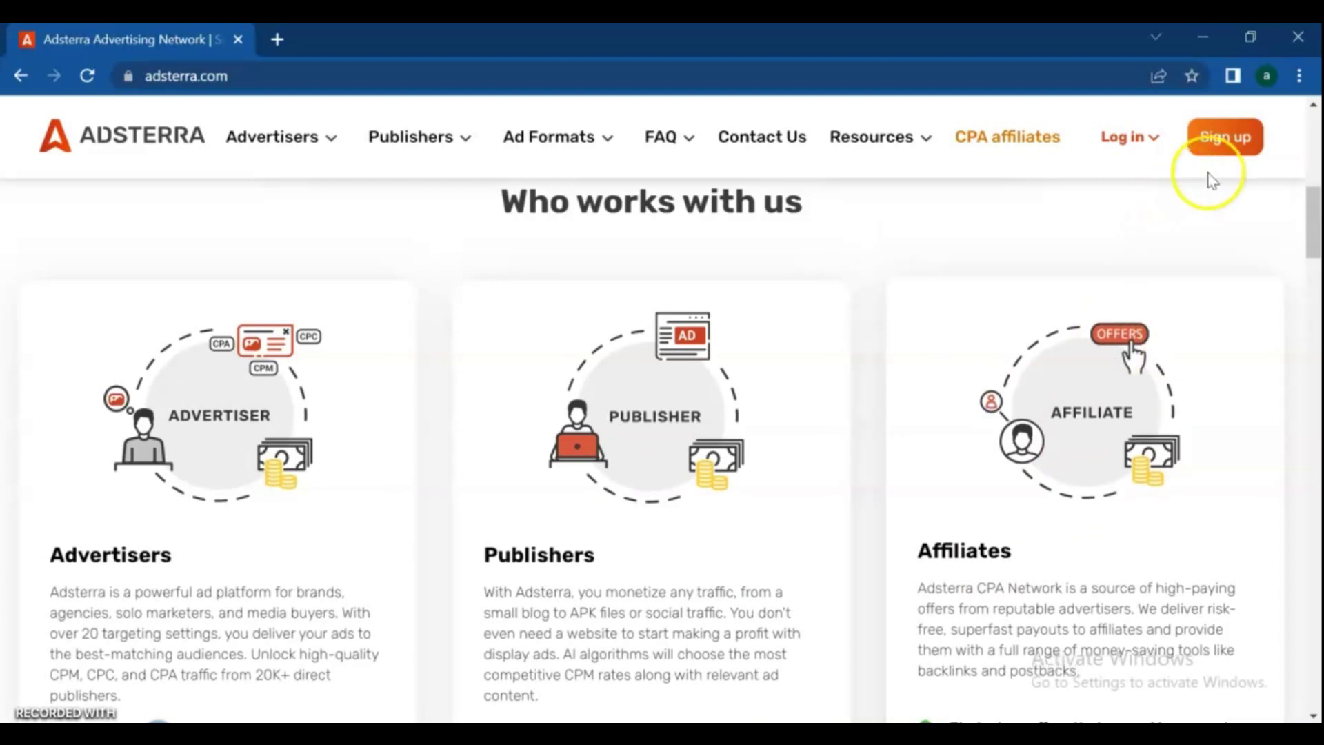
left_click(1240, 148)
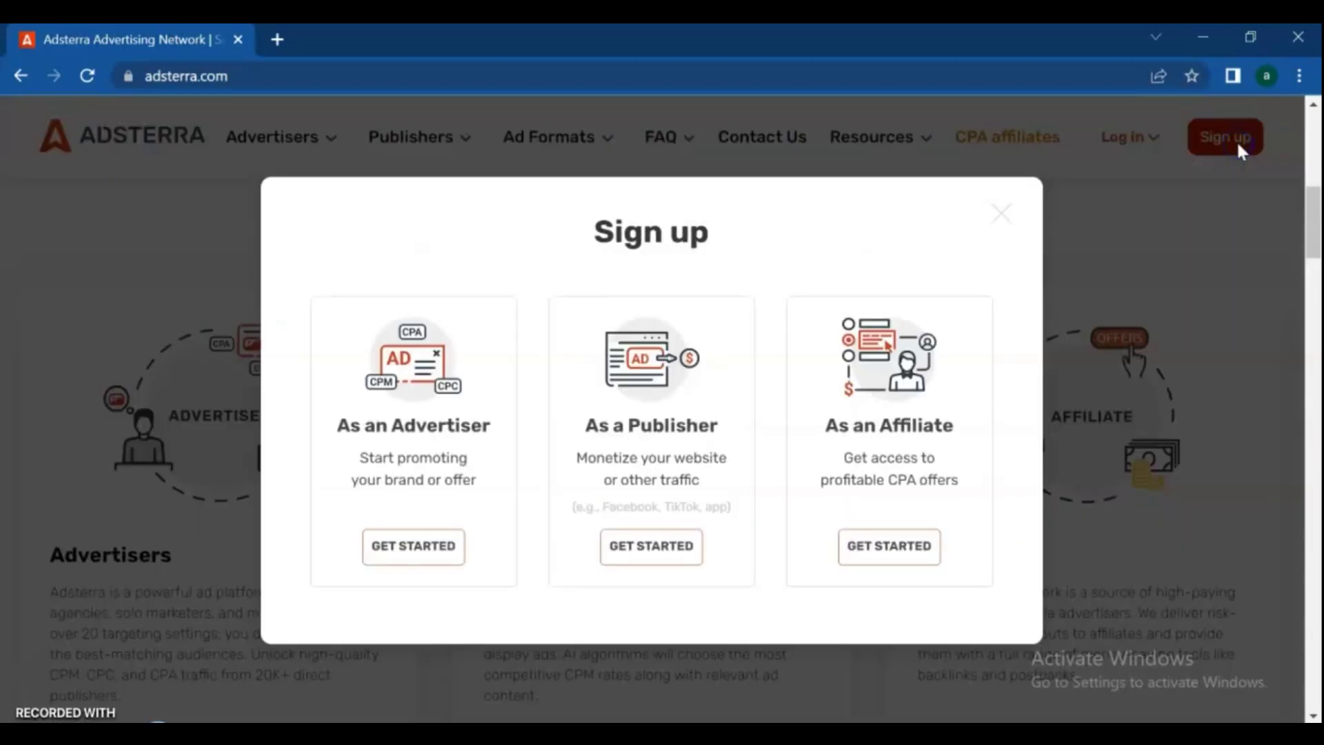
left_click(900, 542)
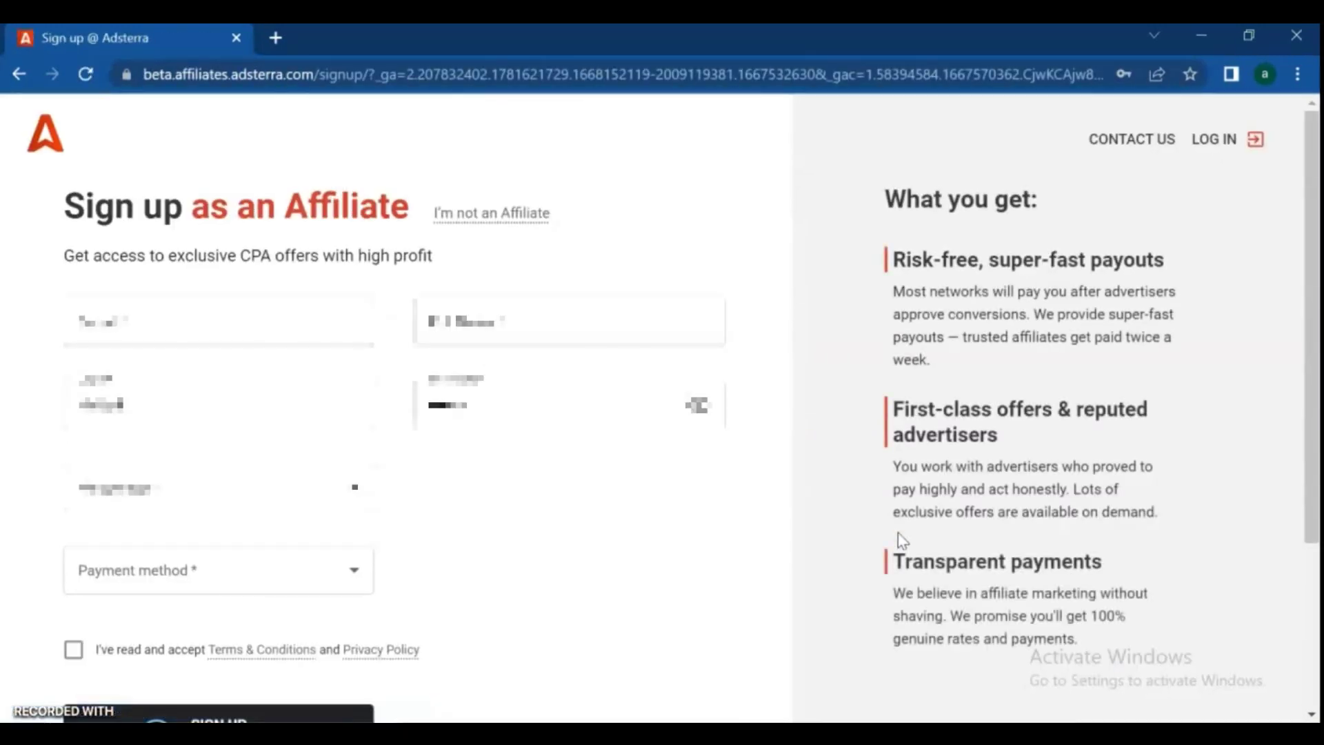
Step: Fill in the account e-mail and full name, and choose Telegram as messenger and PayPal as payment
left_click(209, 304)
left_click(236, 384)
left_click(460, 321)
type("Ab")
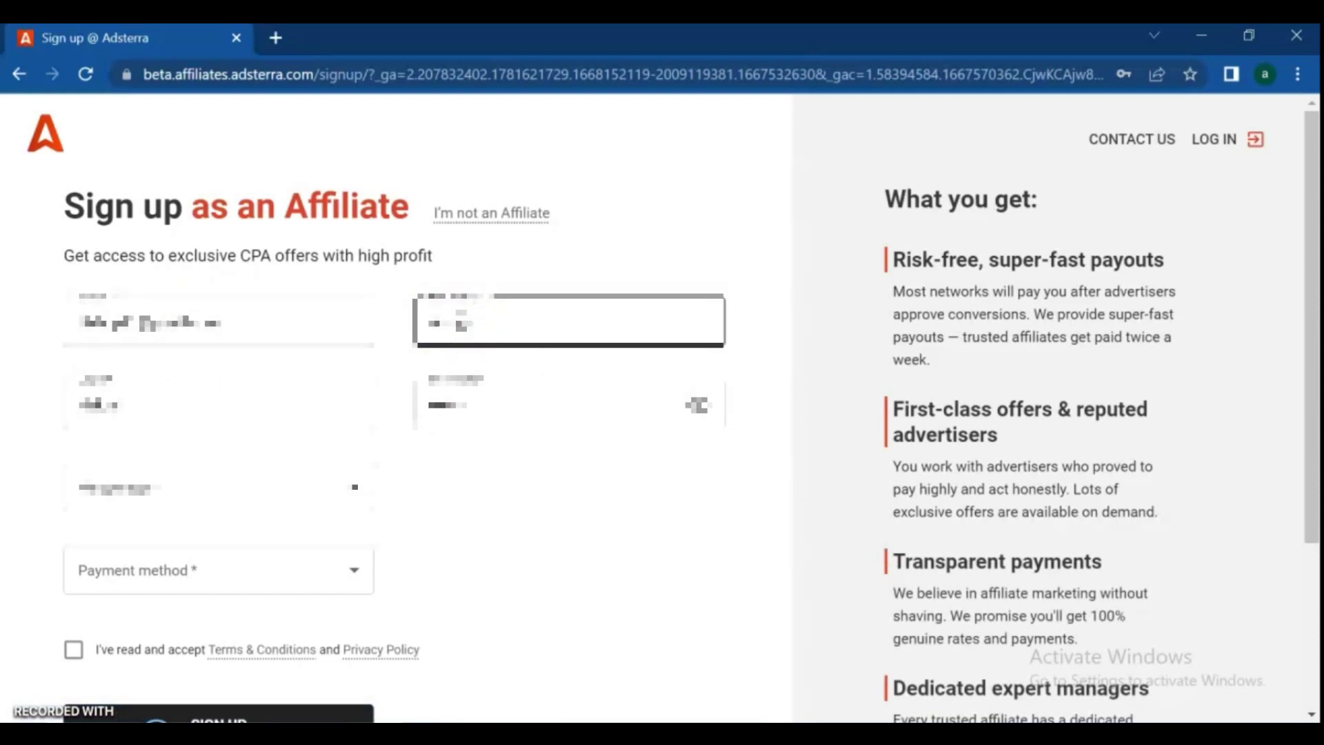
left_click(354, 487)
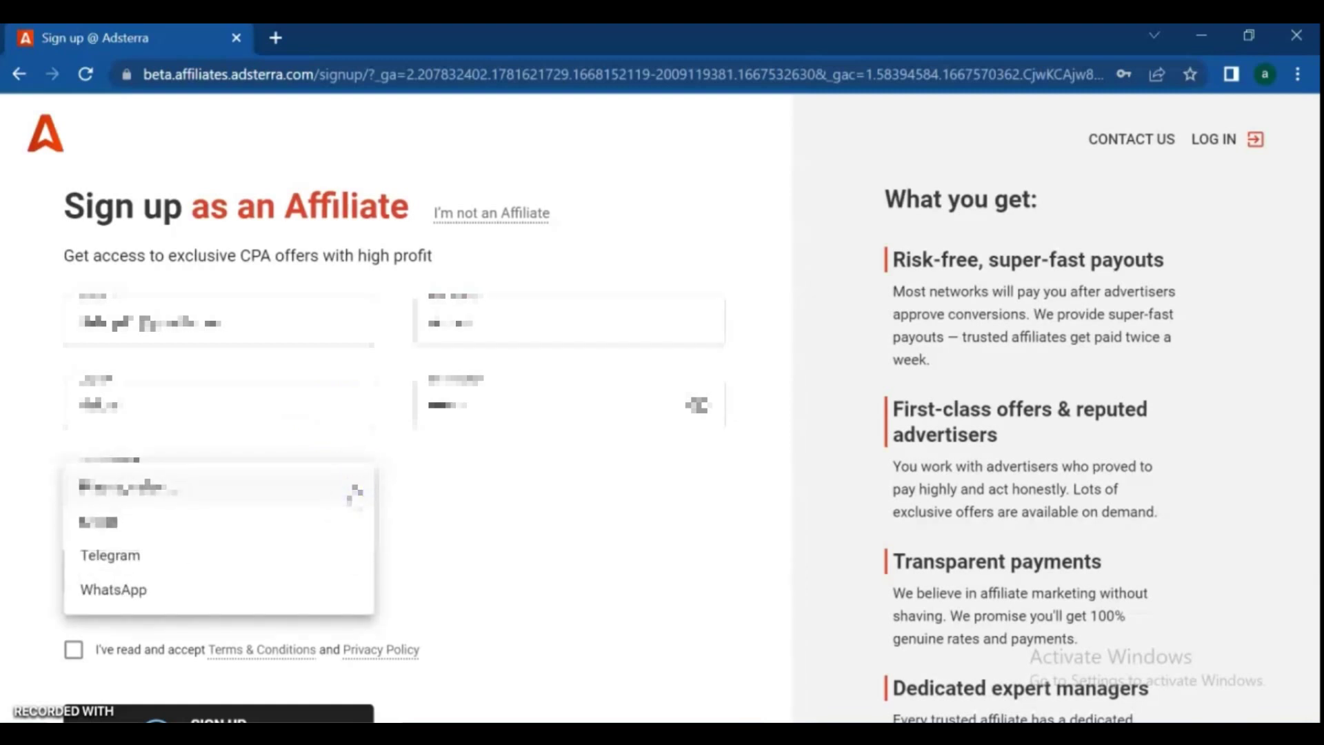
left_click(107, 556)
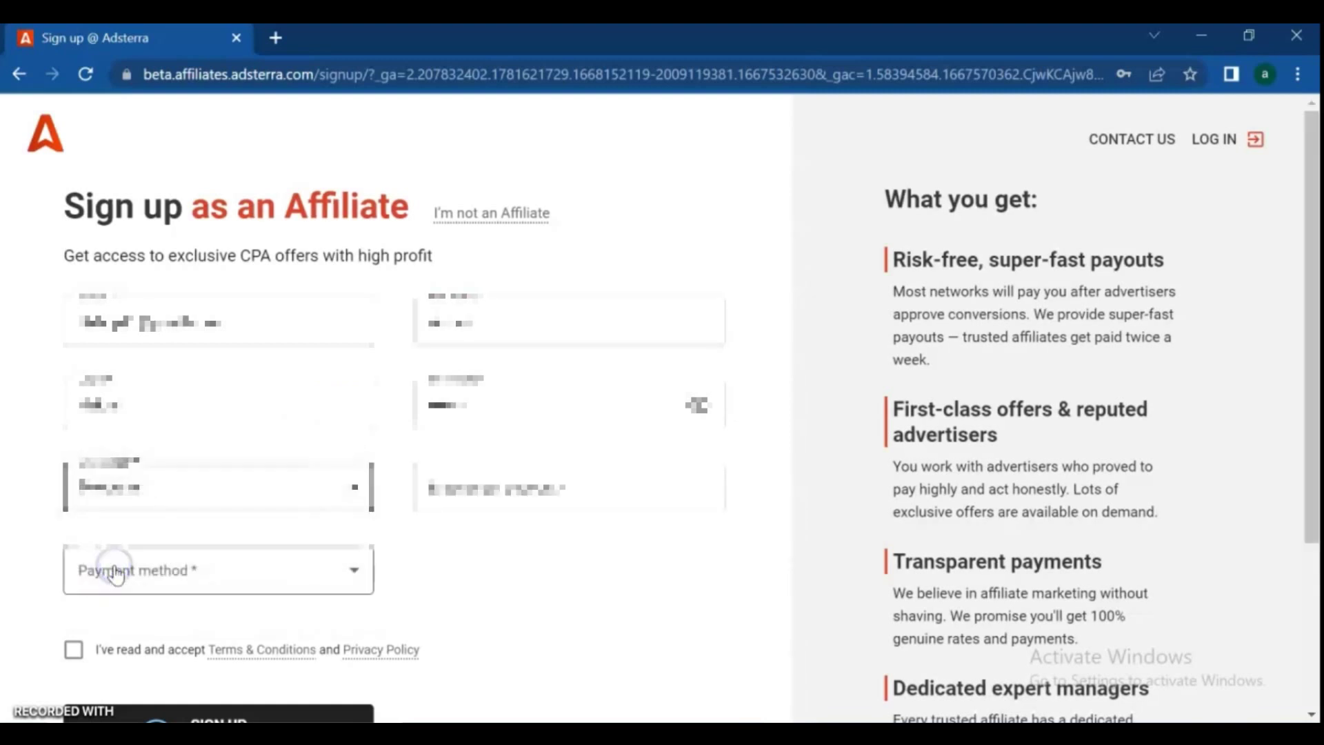
left_click(348, 571)
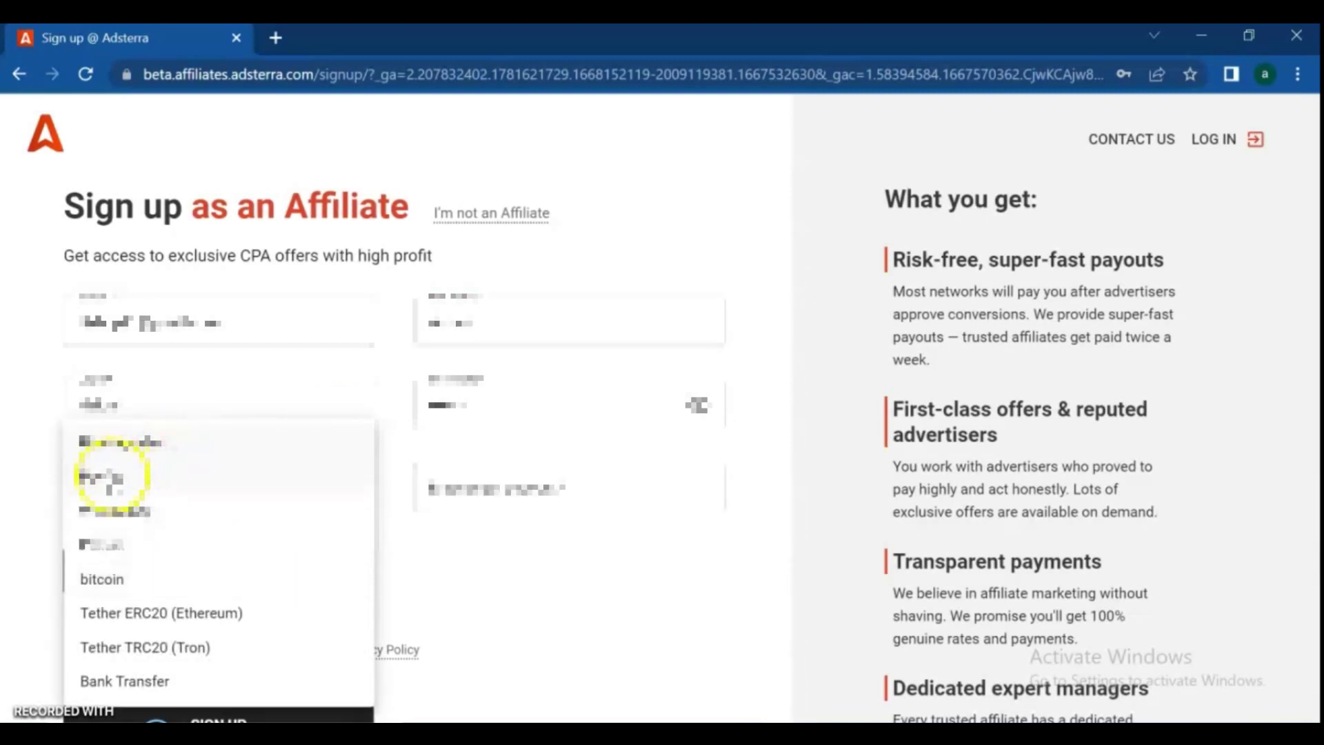
left_click(111, 476)
left_click(627, 497)
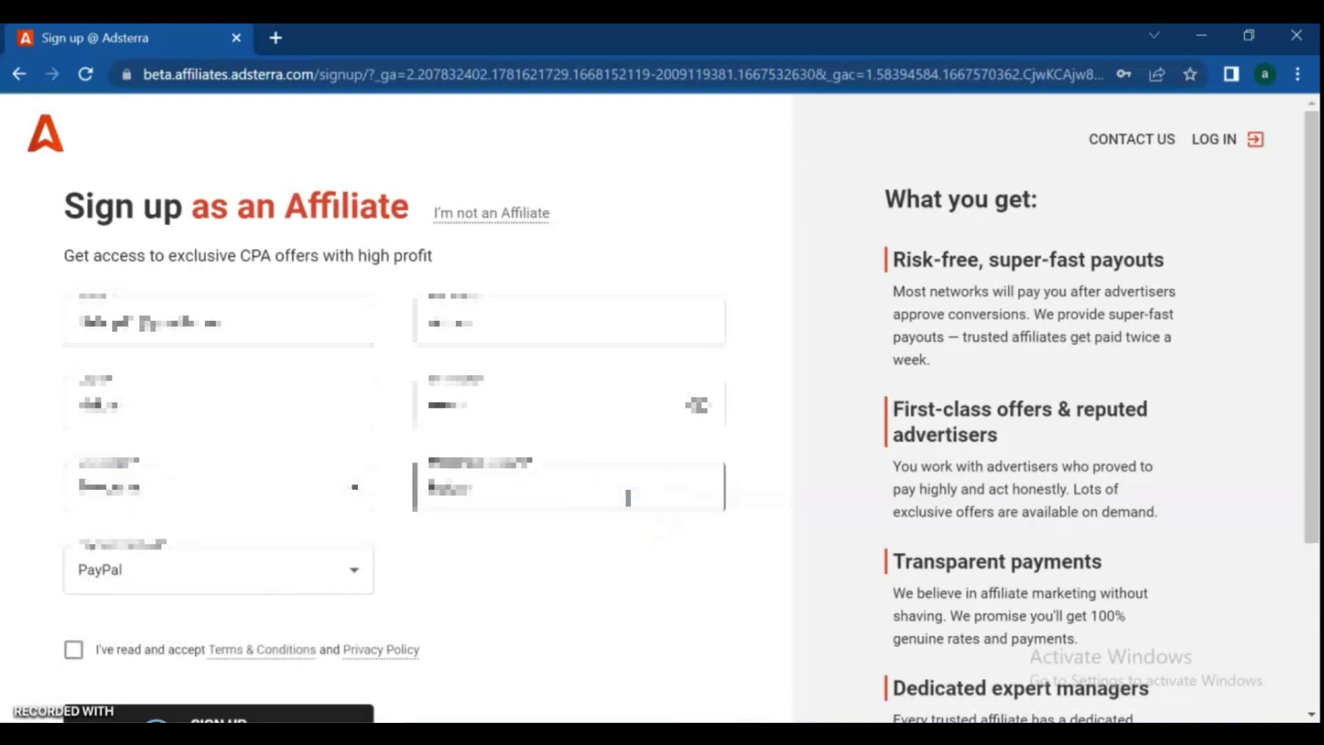
Step: Accept the terms, submit, correct the flagged field and resubmit the registration
left_click_drag(1301, 275, 1301, 338)
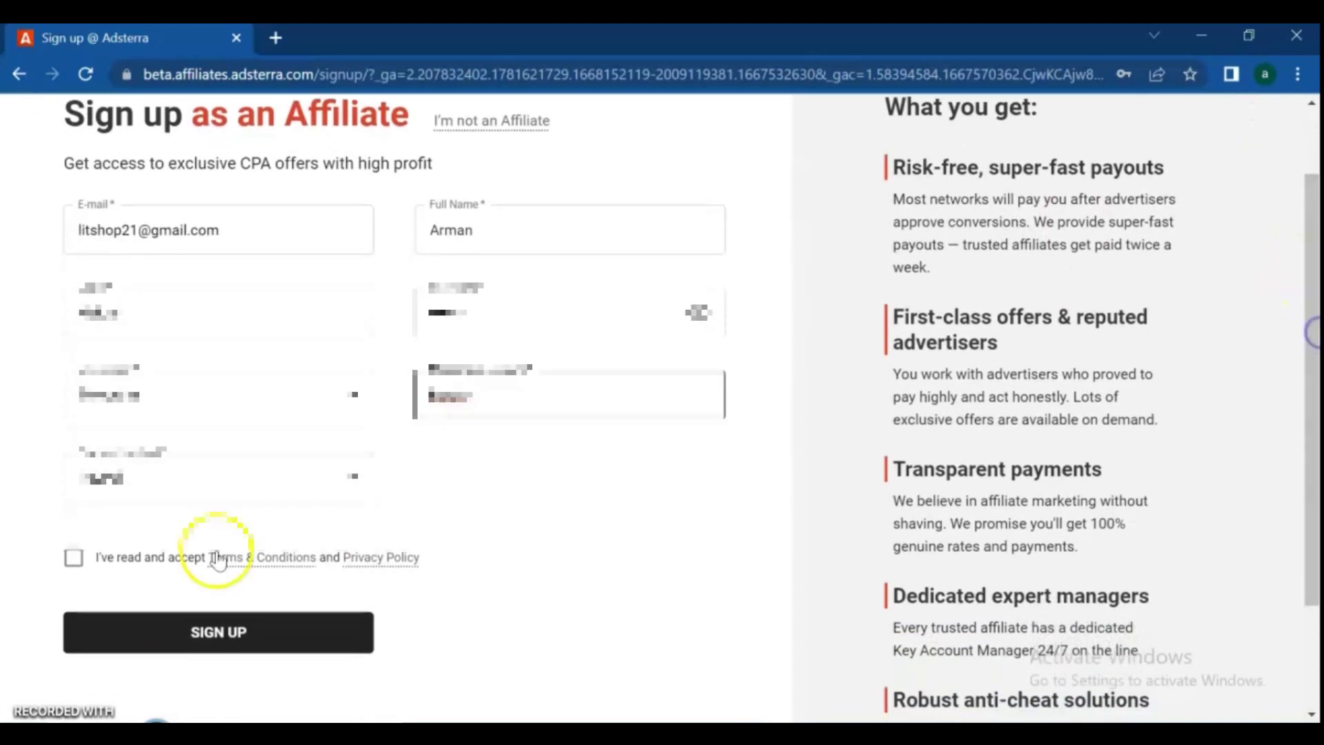
left_click(61, 563)
left_click(200, 617)
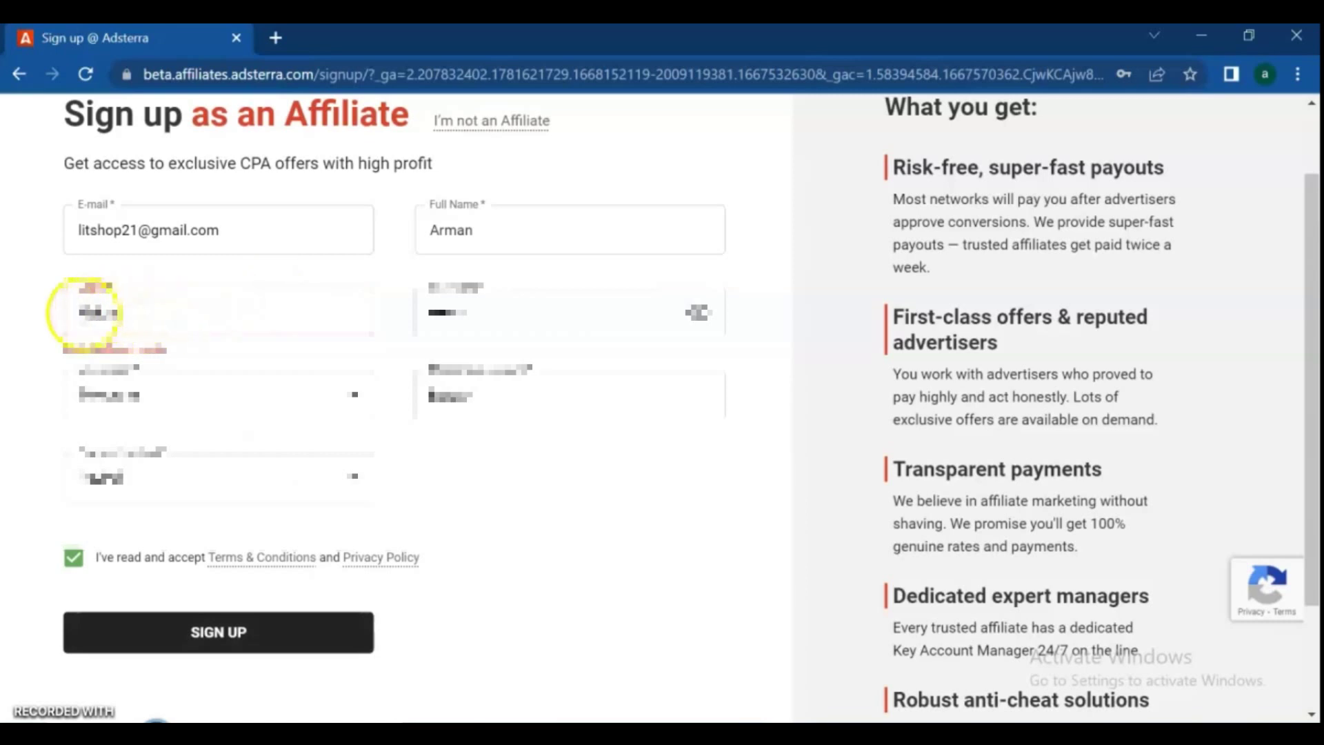
double_click(82, 314)
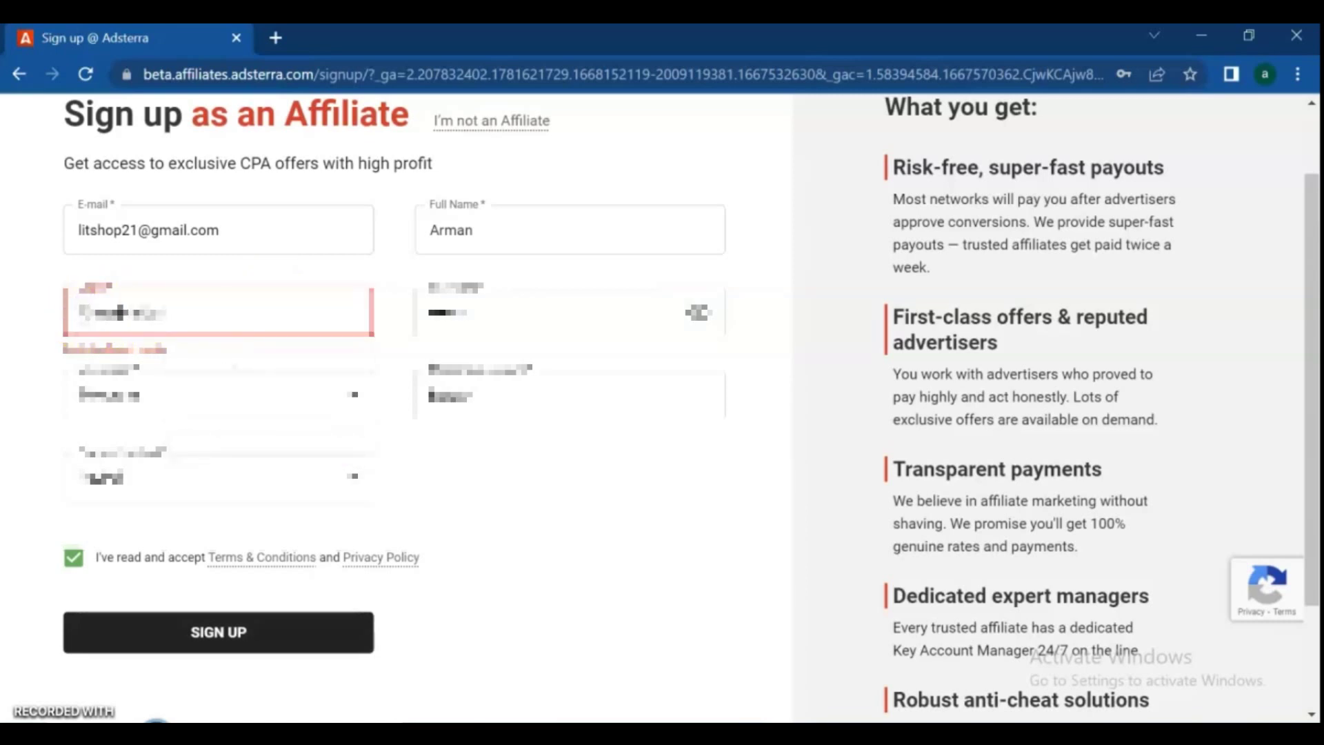
left_click(124, 630)
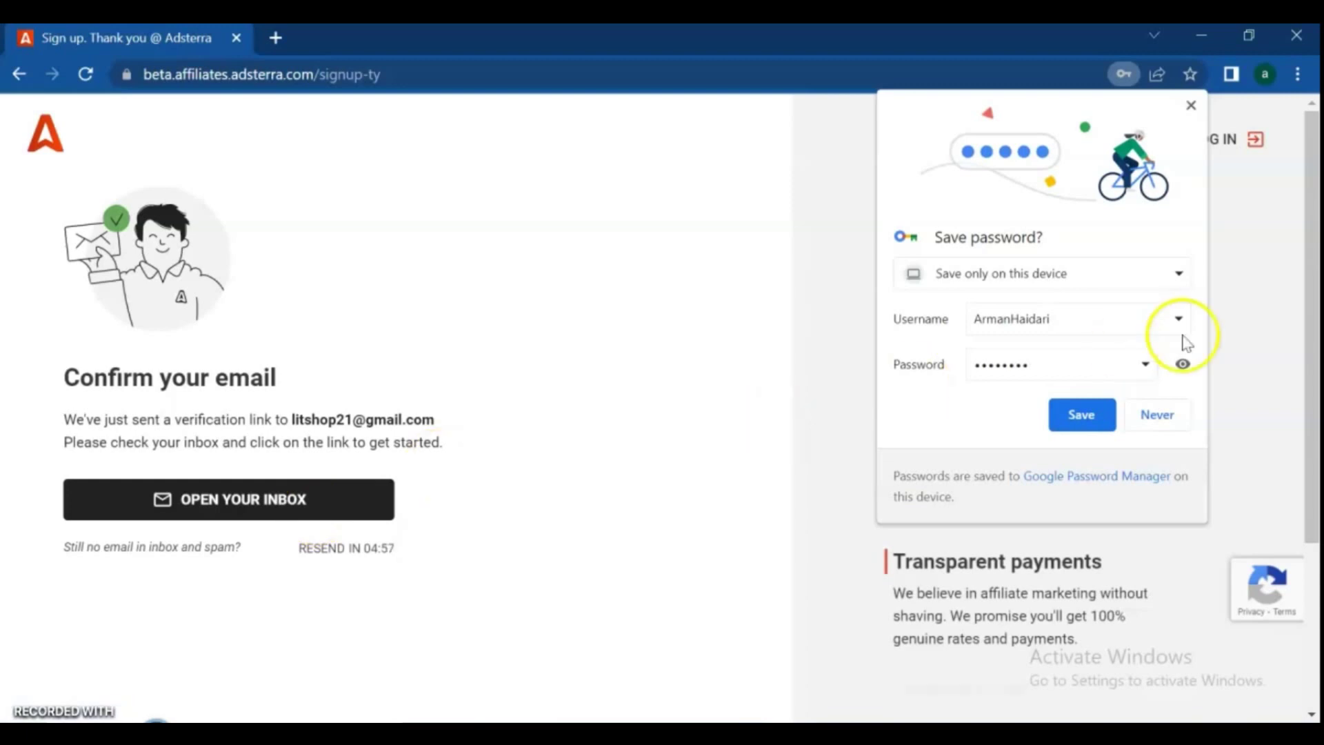
Step: Save the account password in the browser and use Confirm email in the Adsterra welcome message
left_click(1068, 417)
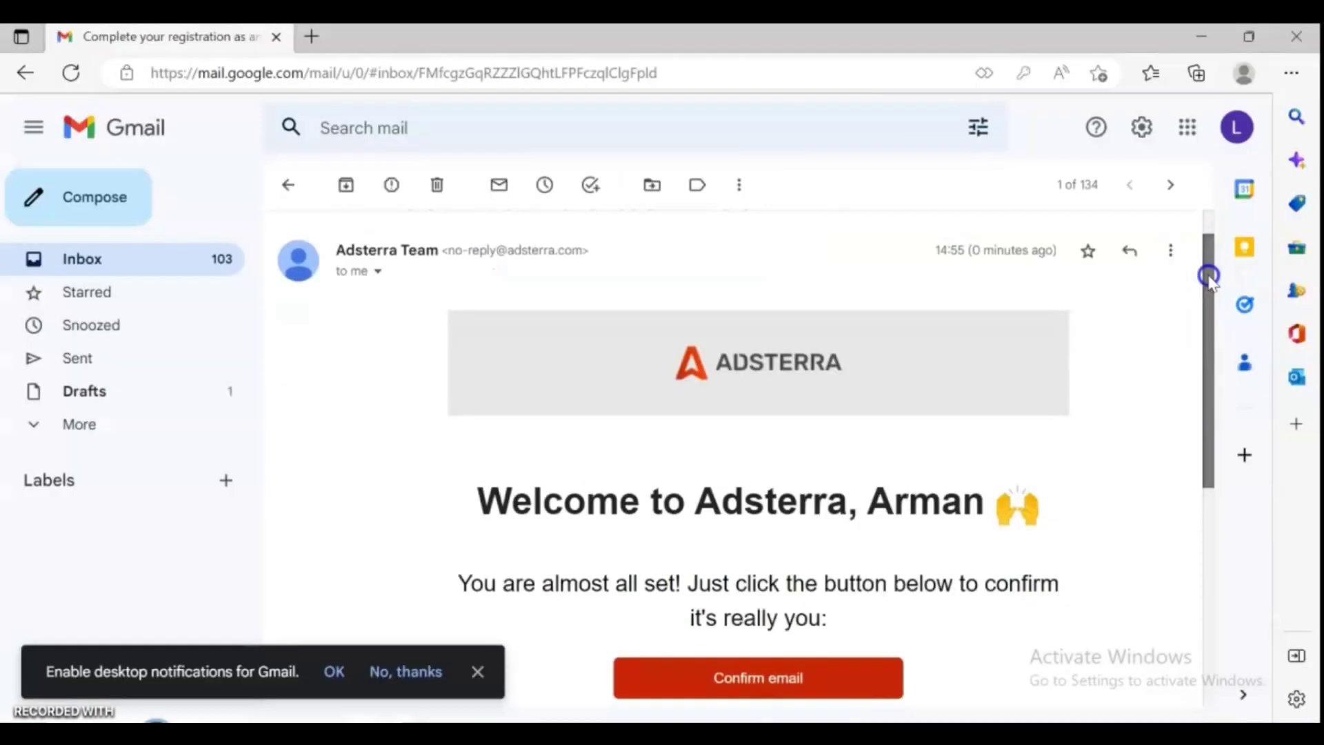
left_click_drag(1206, 272, 1209, 308)
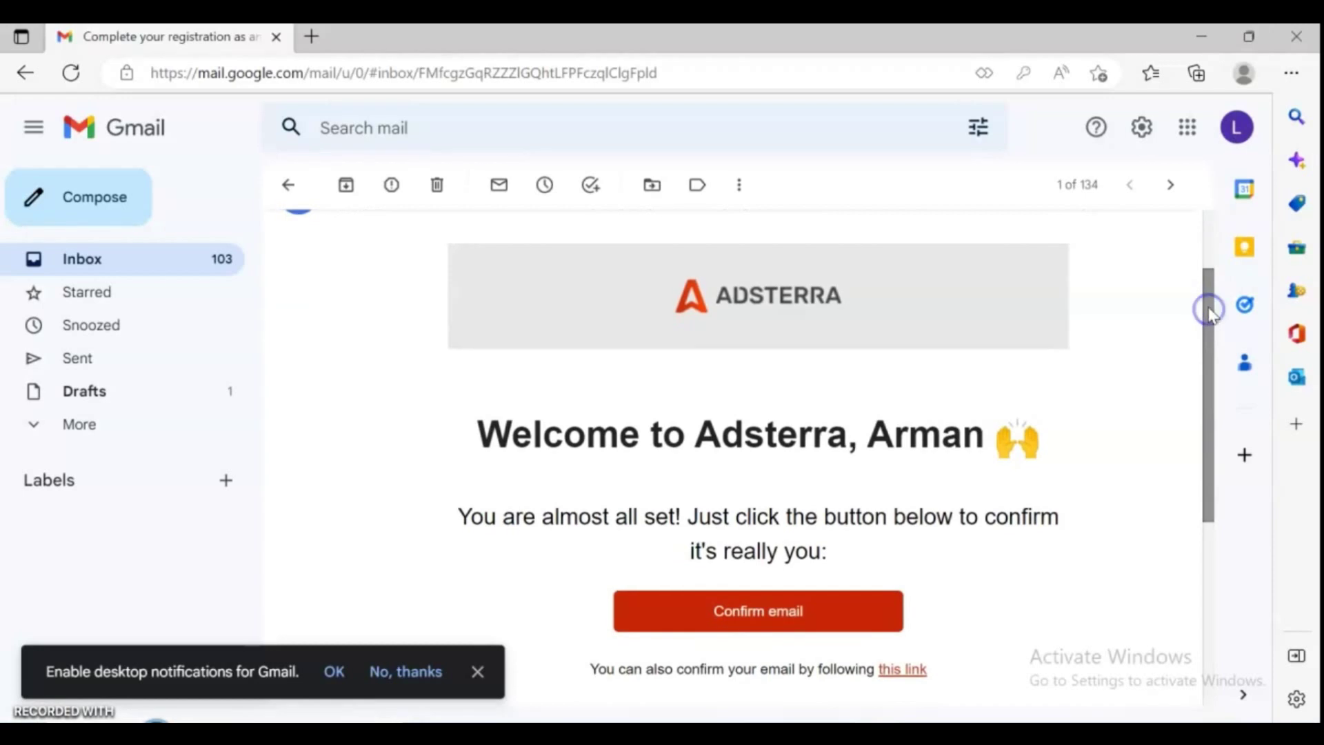
left_click(738, 611)
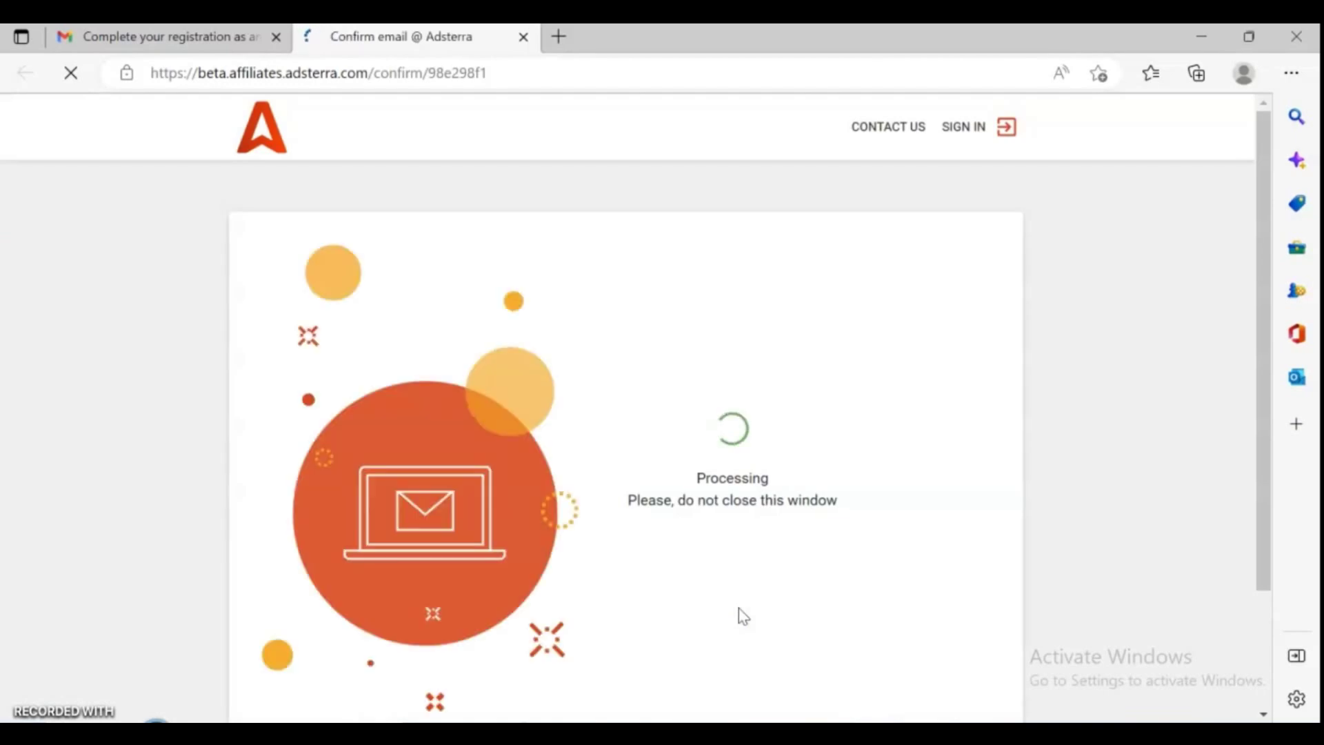
Step: After the verification success message, sign in to the new affiliate account
left_click_drag(1265, 246, 1264, 307)
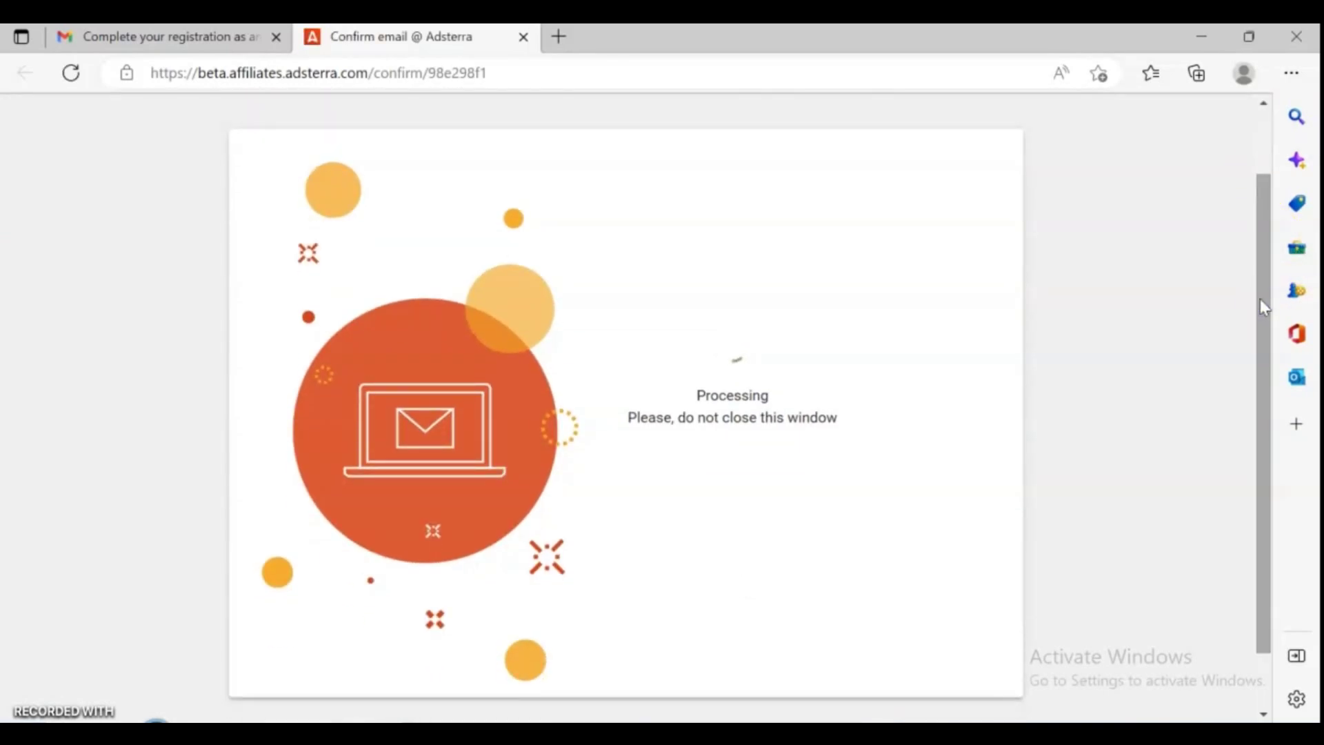
left_click(457, 333)
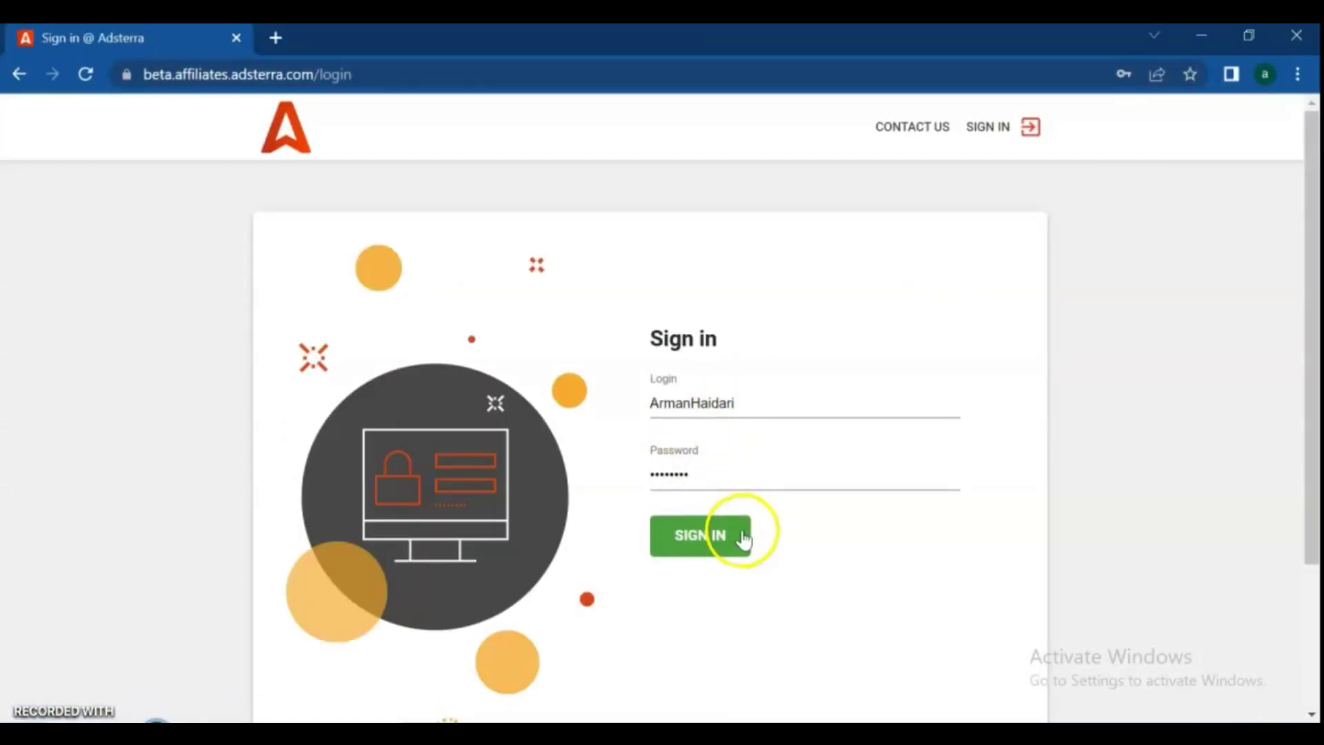
left_click(738, 535)
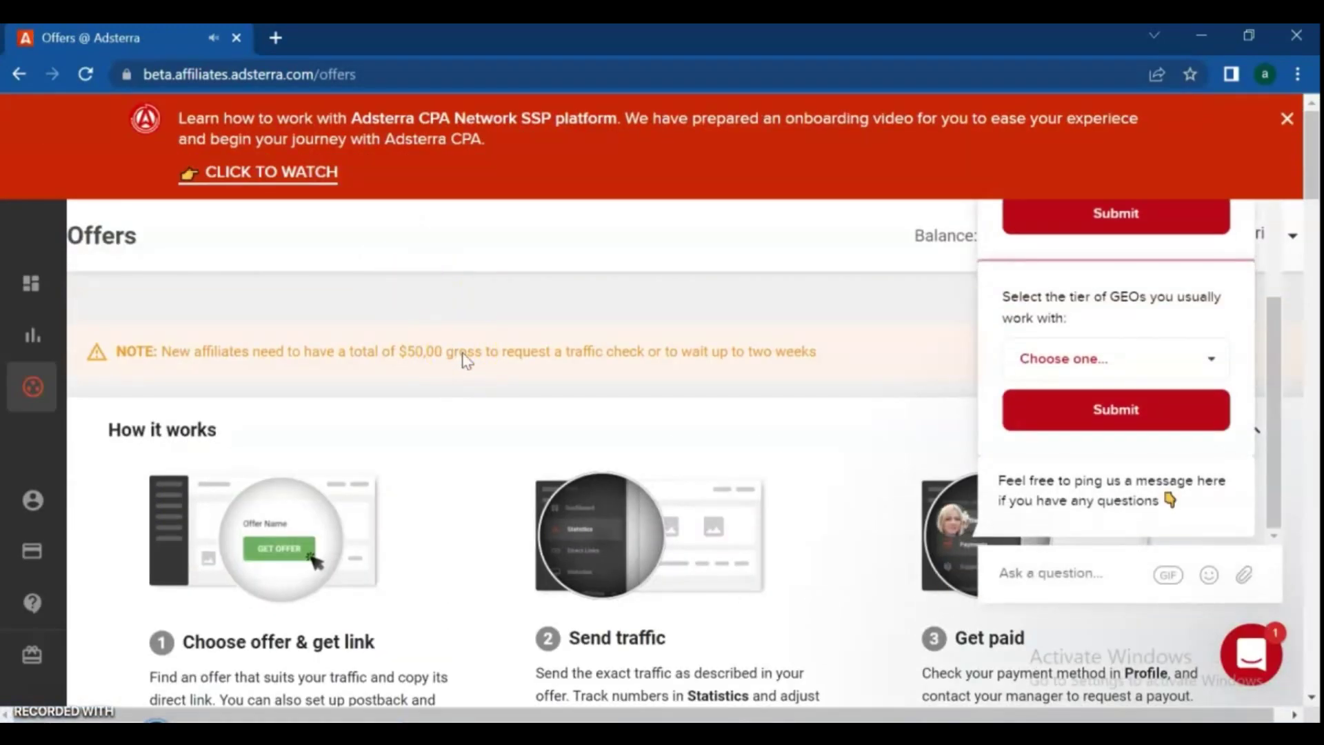
Step: Close the onboarding video banner and chat survey panel, then scroll down to the Offers list
left_click(660, 352)
left_click(1288, 120)
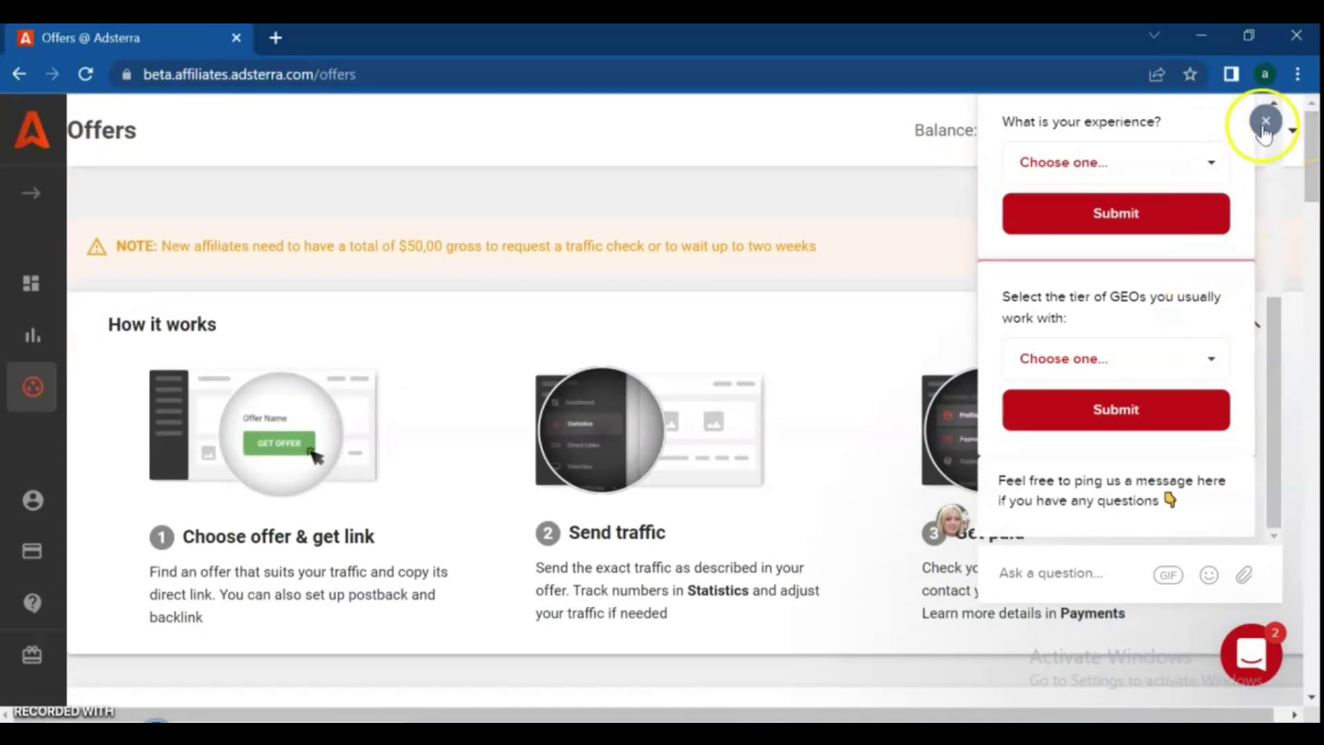
left_click(1266, 118)
left_click_drag(1312, 169, 1312, 200)
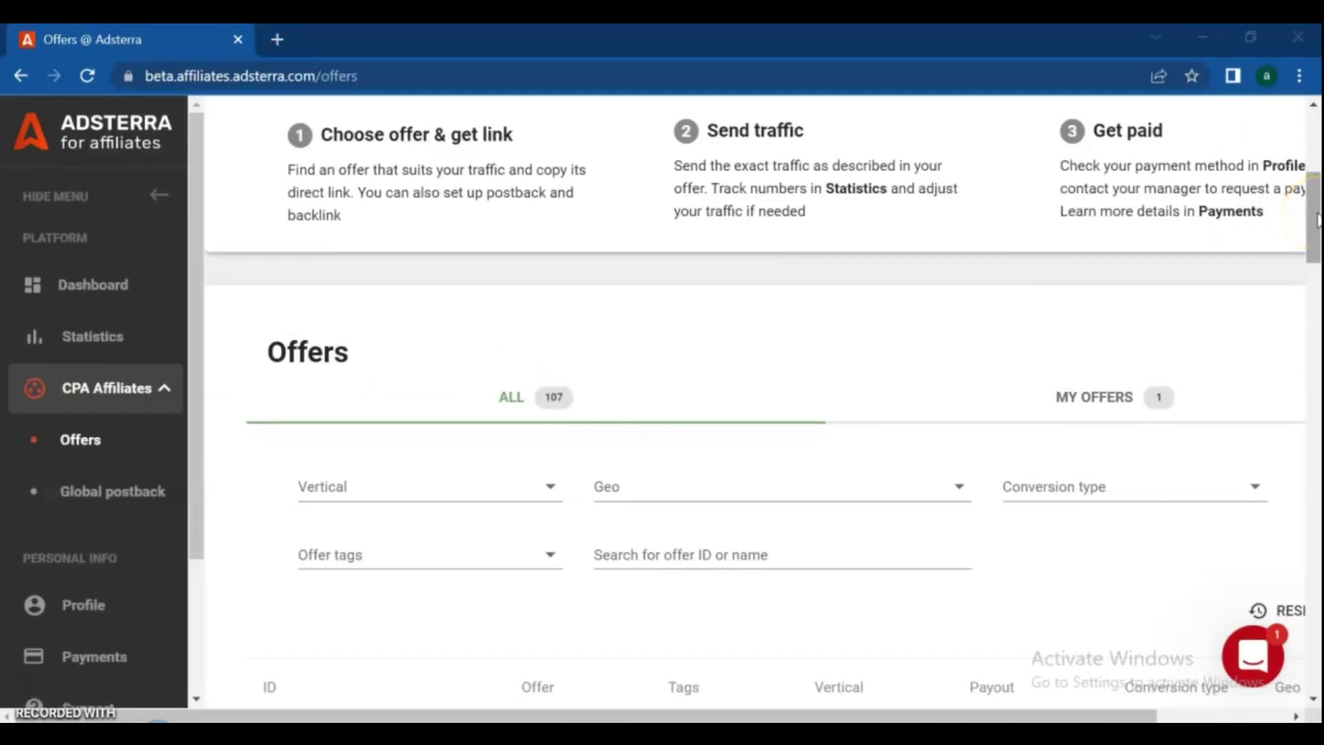
Step: Scroll to the bottom of the offers table and go to page 2 of the offers
left_click(1316, 217)
left_click_drag(1317, 217, 1317, 681)
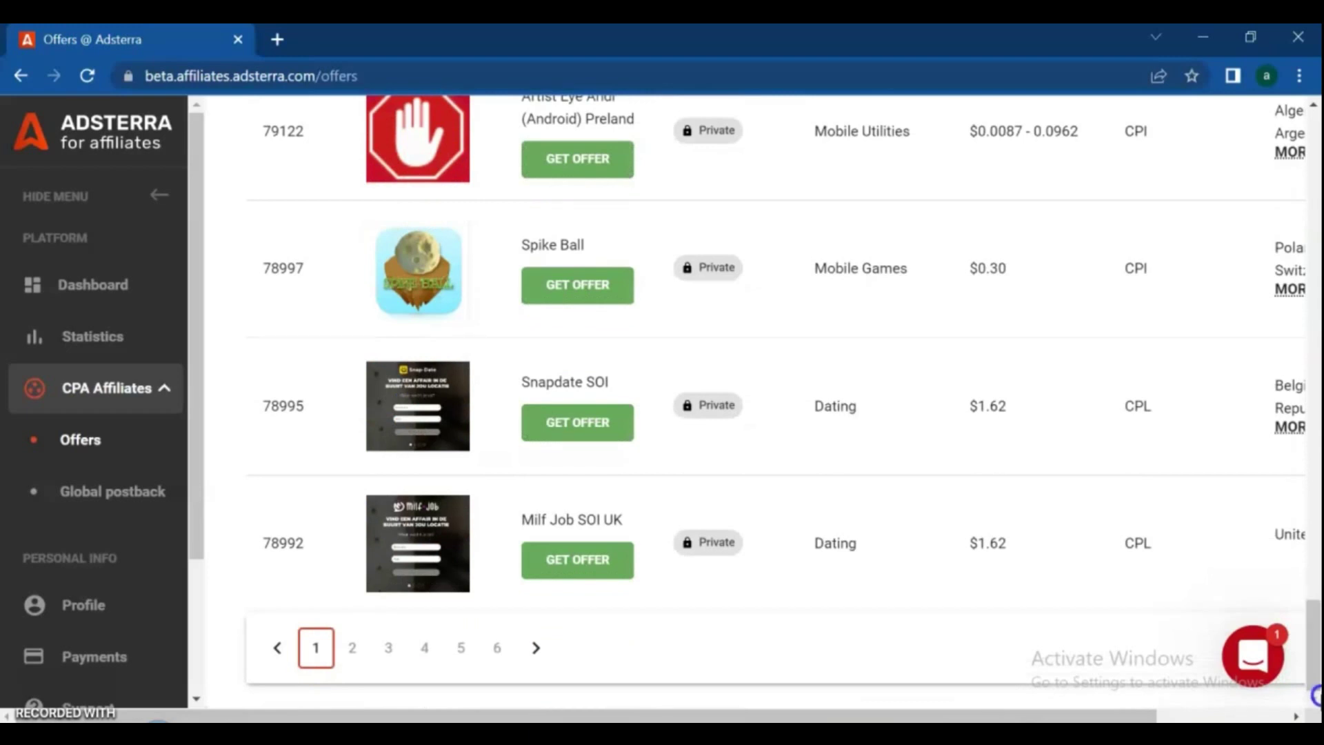
left_click(537, 649)
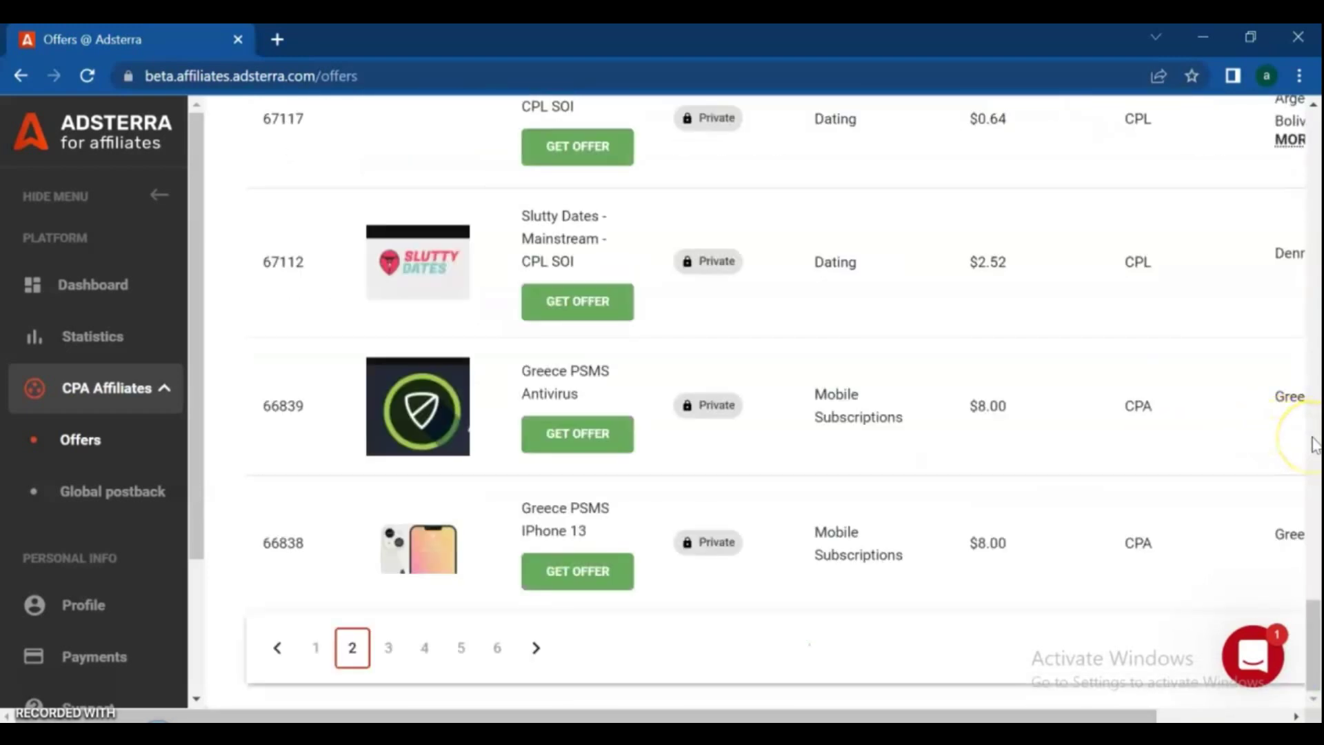
left_click_drag(1317, 638, 1279, 231)
left_click(957, 311)
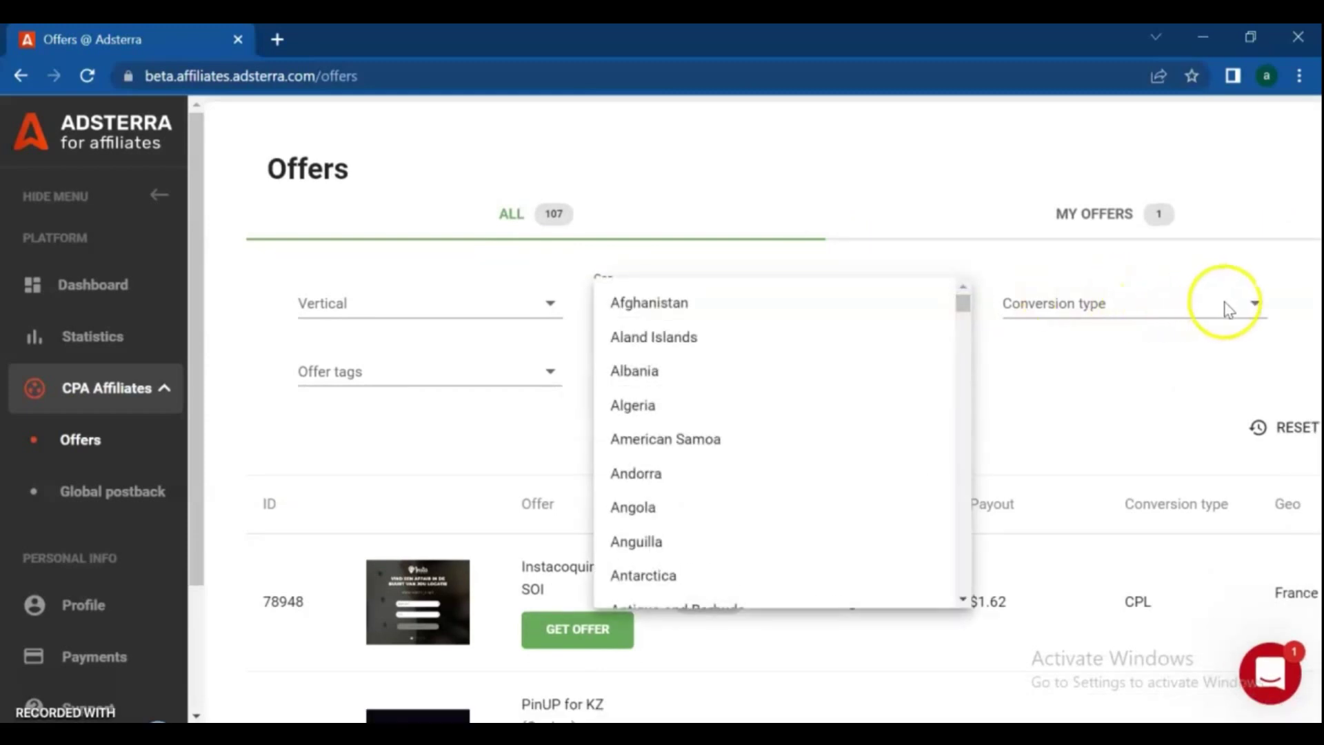
left_click(1253, 298)
left_click(1255, 301)
left_click(547, 299)
scroll(1011, 467, "down", 7)
left_click_drag(904, 717, 1024, 718)
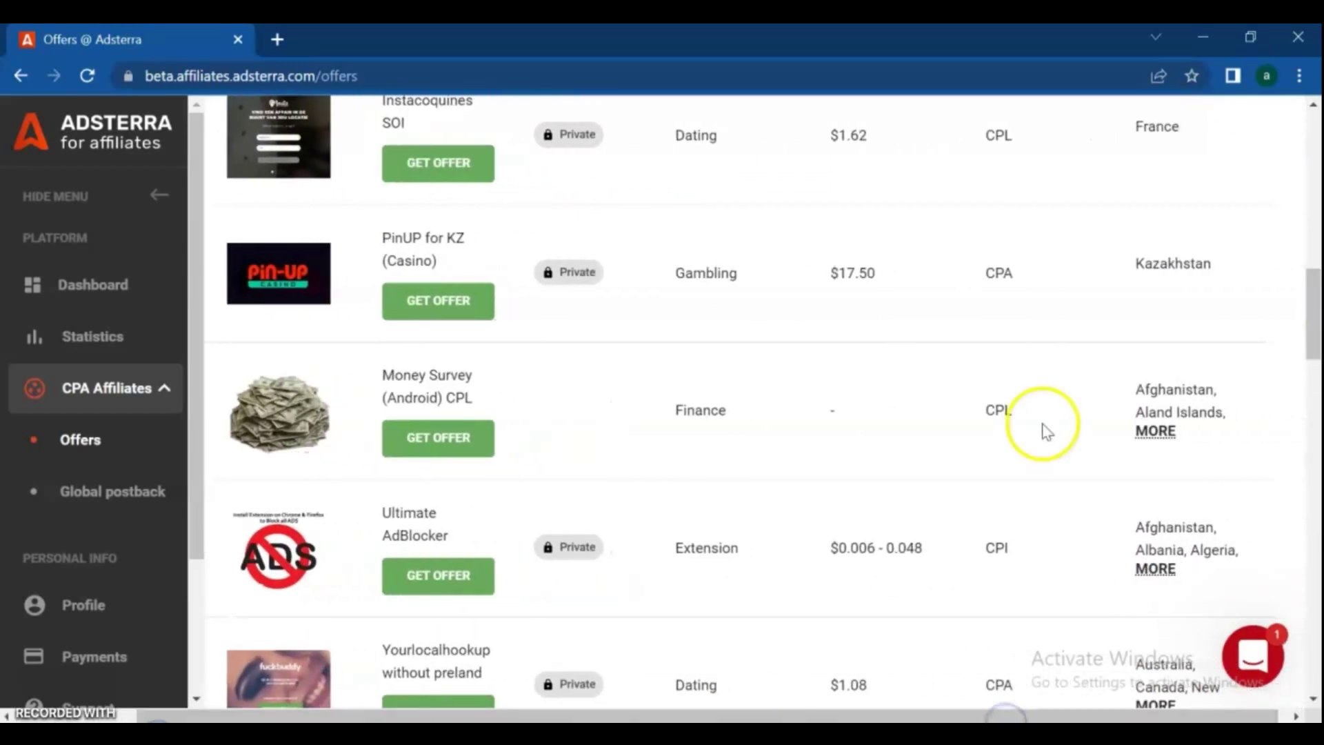
left_click_drag(1311, 336, 1316, 358)
Step: Request a link for the Flirtymatures preland offer and show its offer preview image
scroll(841, 419, "down", 5)
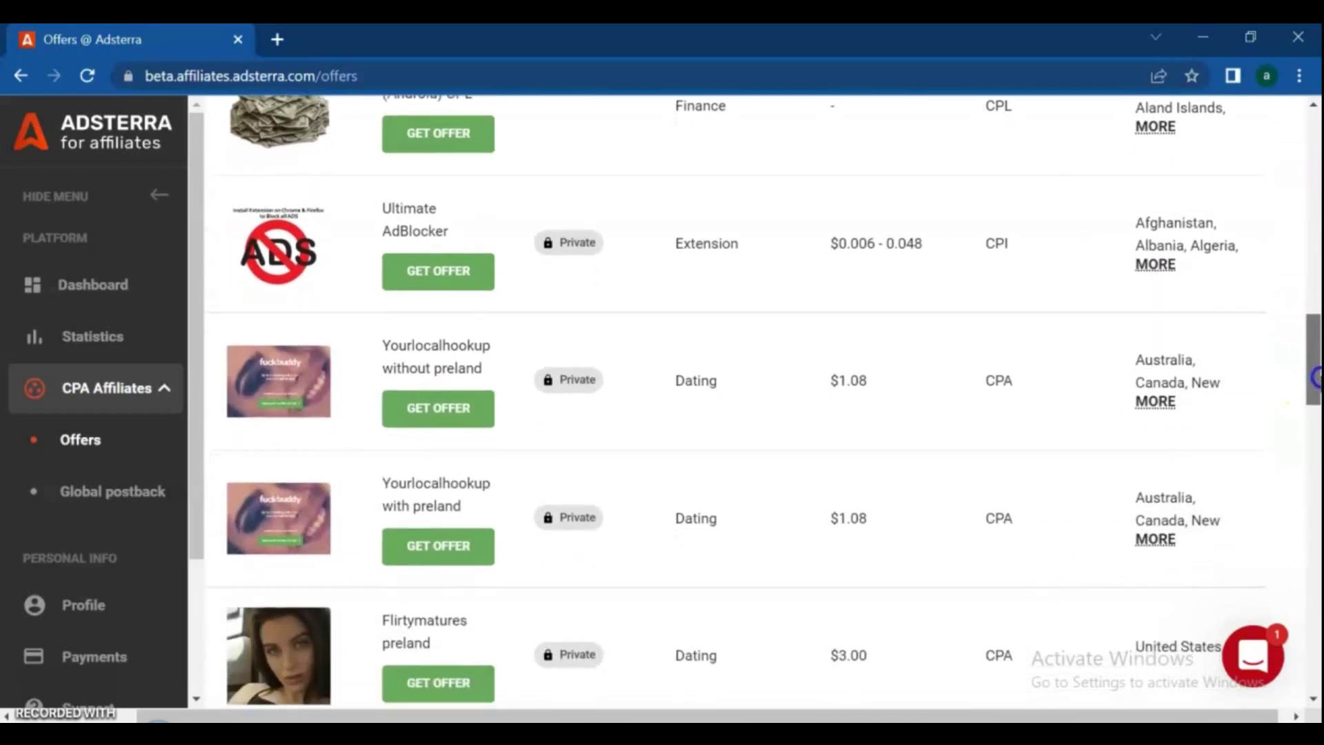
left_click(444, 524)
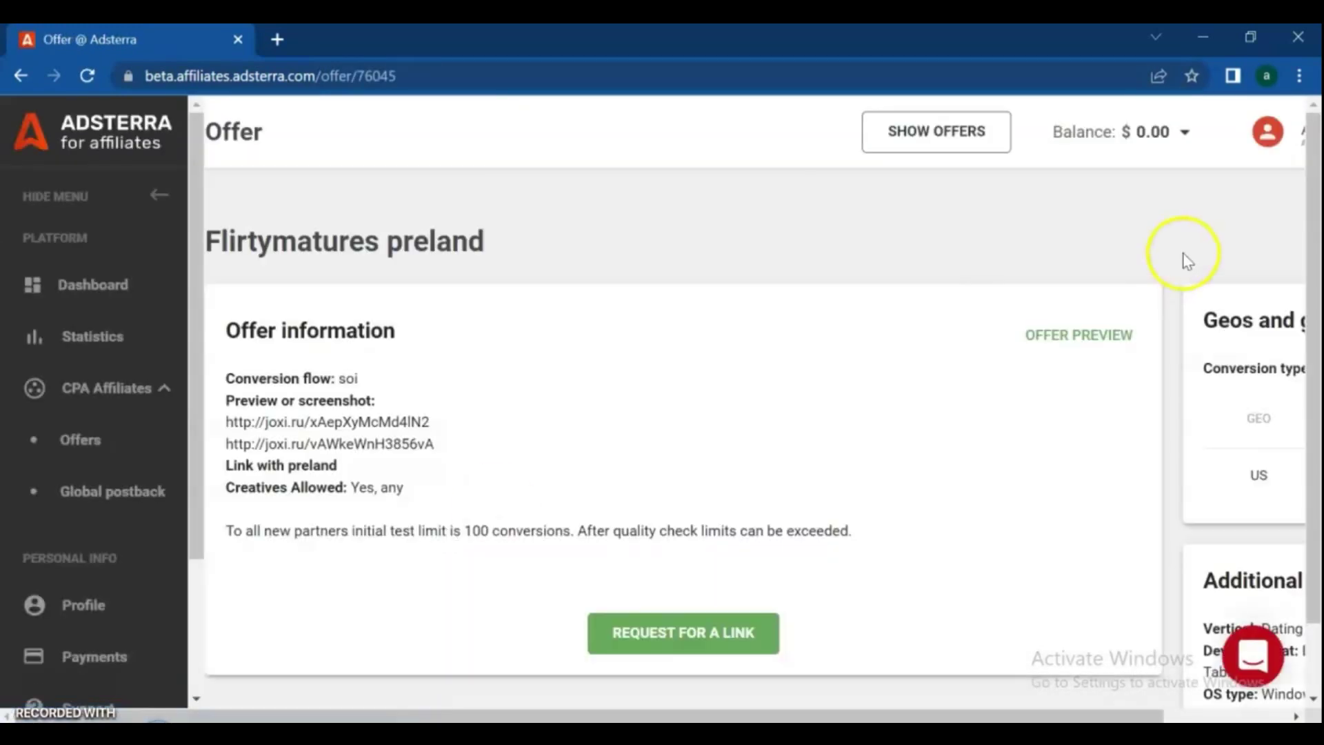
left_click(702, 635)
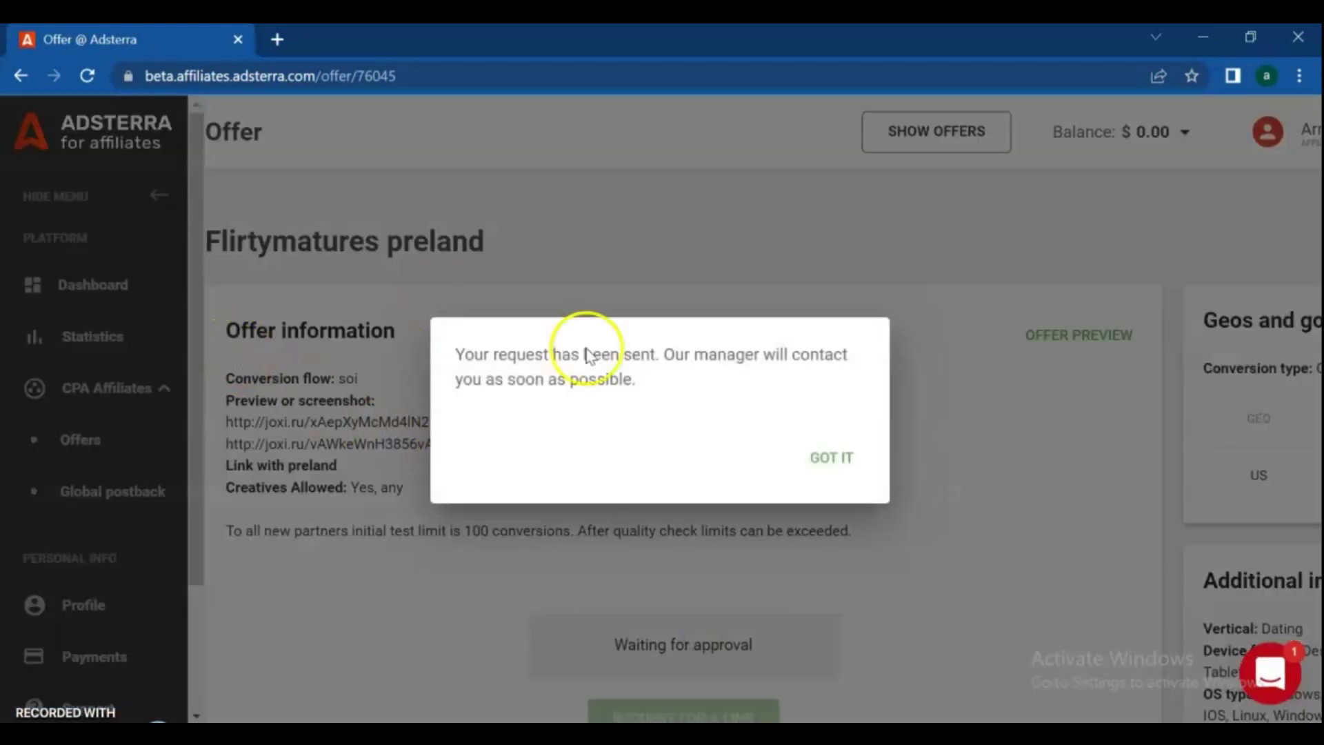
left_click(830, 456)
left_click(1089, 335)
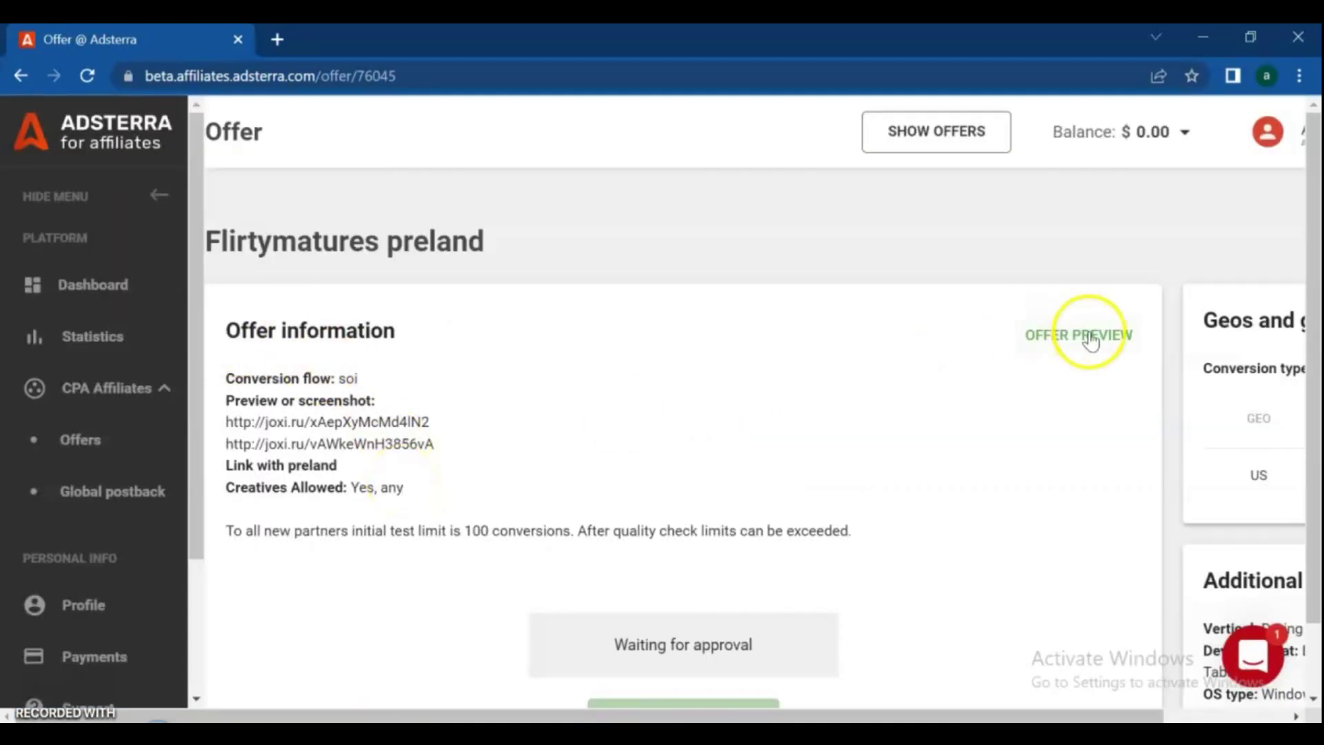
Step: Launch Snipping Tool, snip the Flirtymatures preview image and copy it to the clipboard
key("super")
type("s")
left_click(146, 180)
left_click(62, 340)
left_click_drag(496, 269, 827, 580)
right_click(662, 366)
left_click(705, 395)
Step: Save the snip to Downloads as 1Capture.PNG, replacing the existing file, and return to Chrome
mouse_move(811, 645)
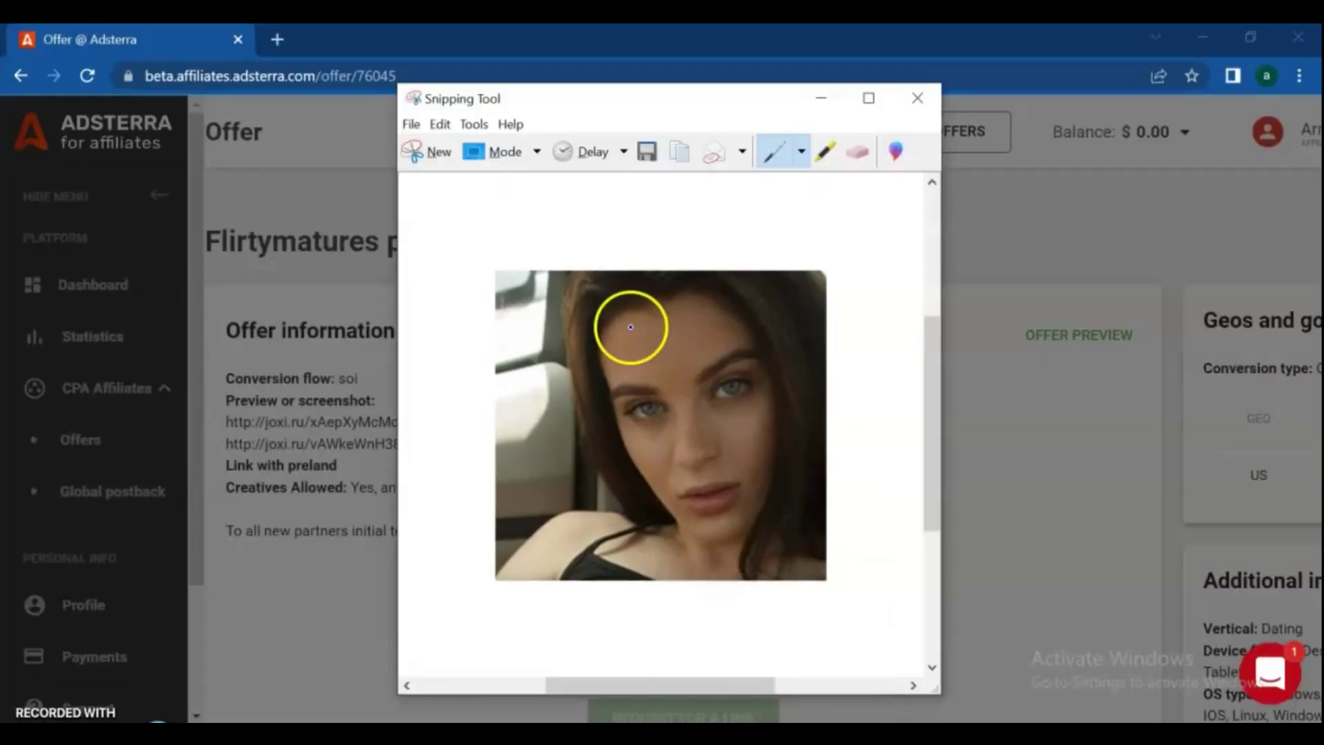
right_click(664, 356)
left_click(712, 412)
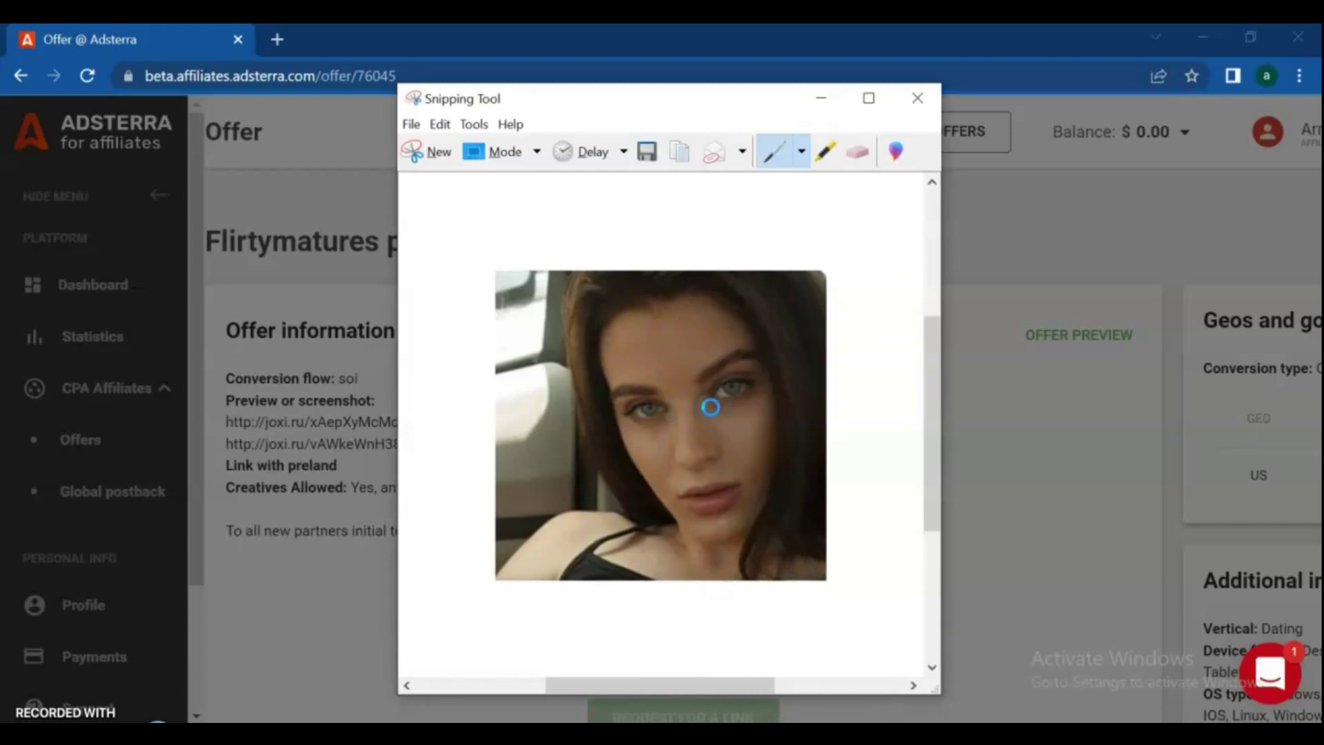
left_click(540, 478)
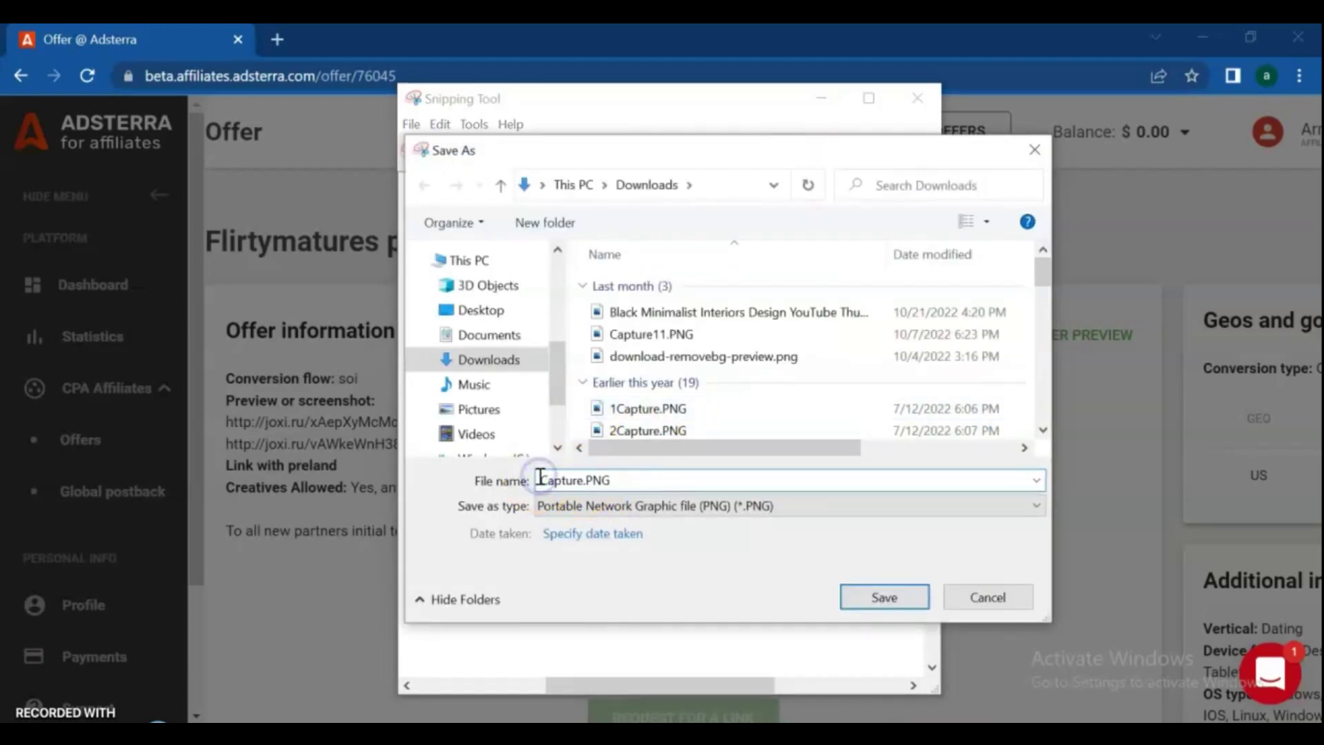
left_click(881, 598)
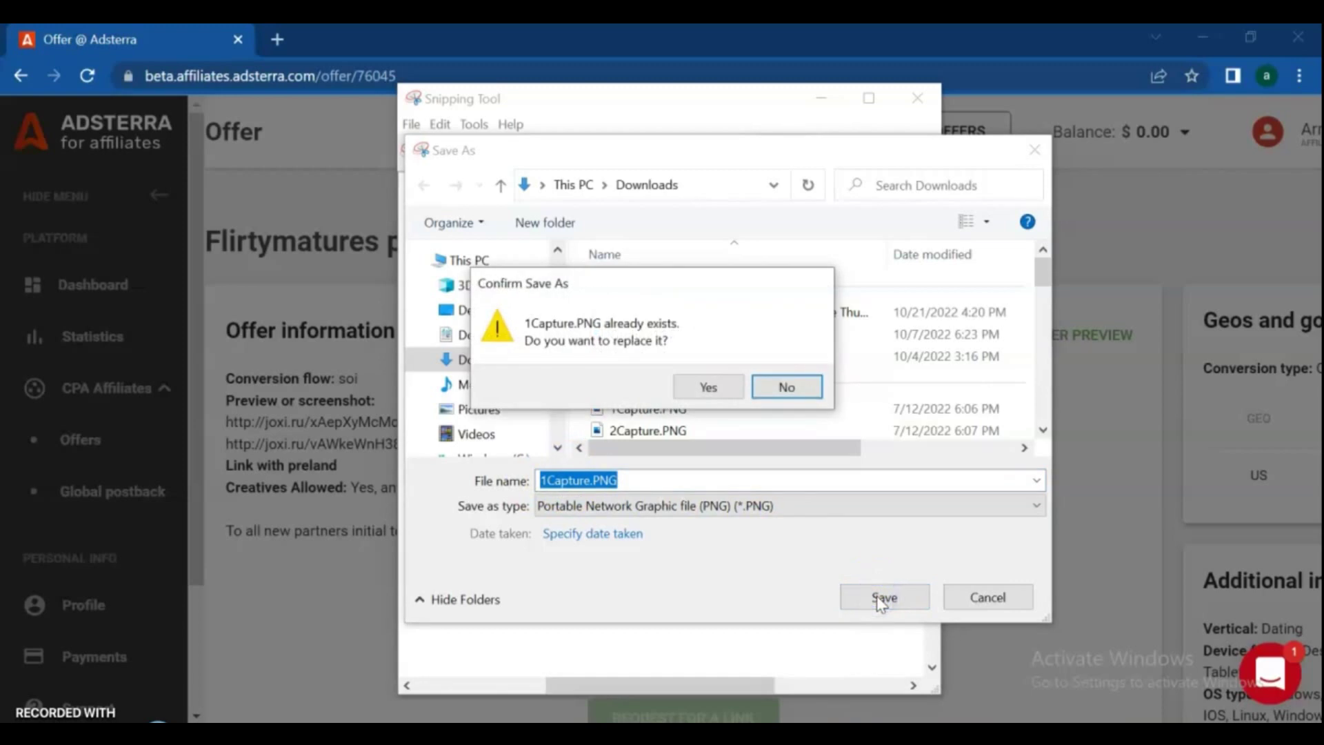
left_click(695, 383)
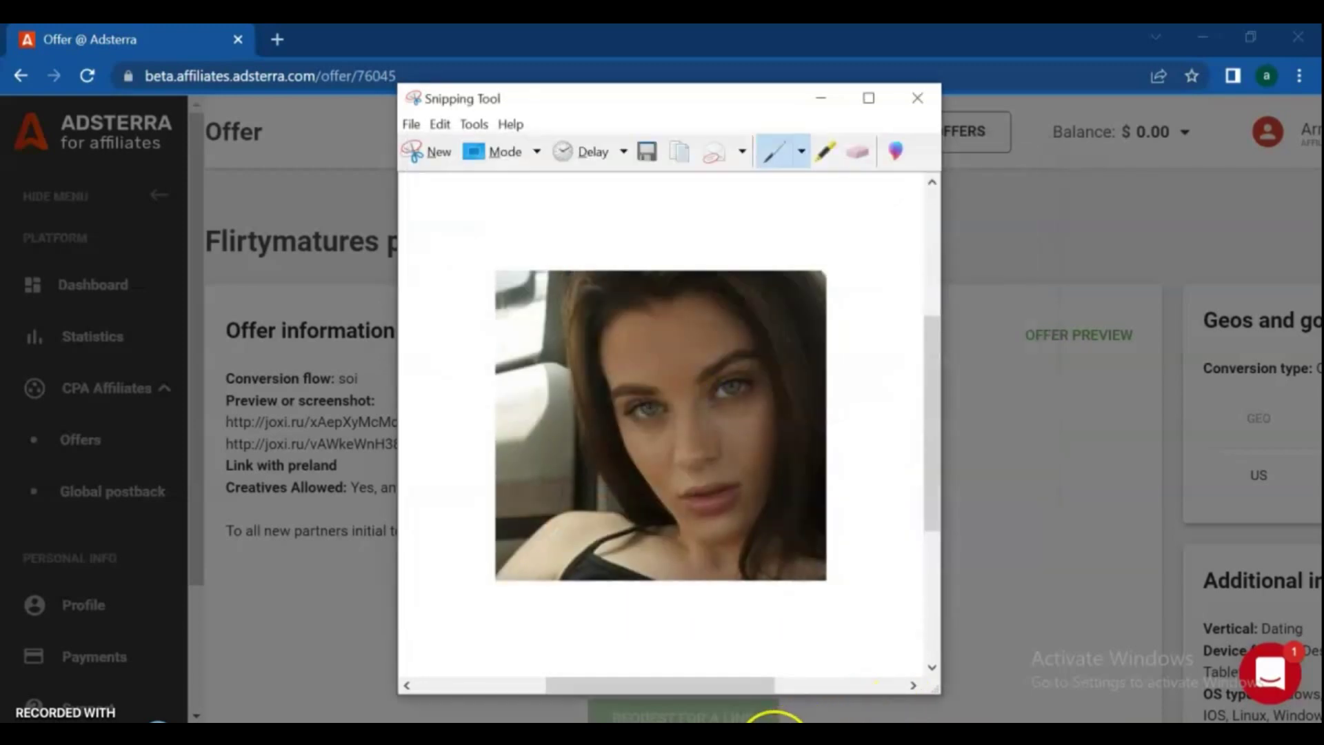
mouse_move(774, 723)
left_click(769, 656)
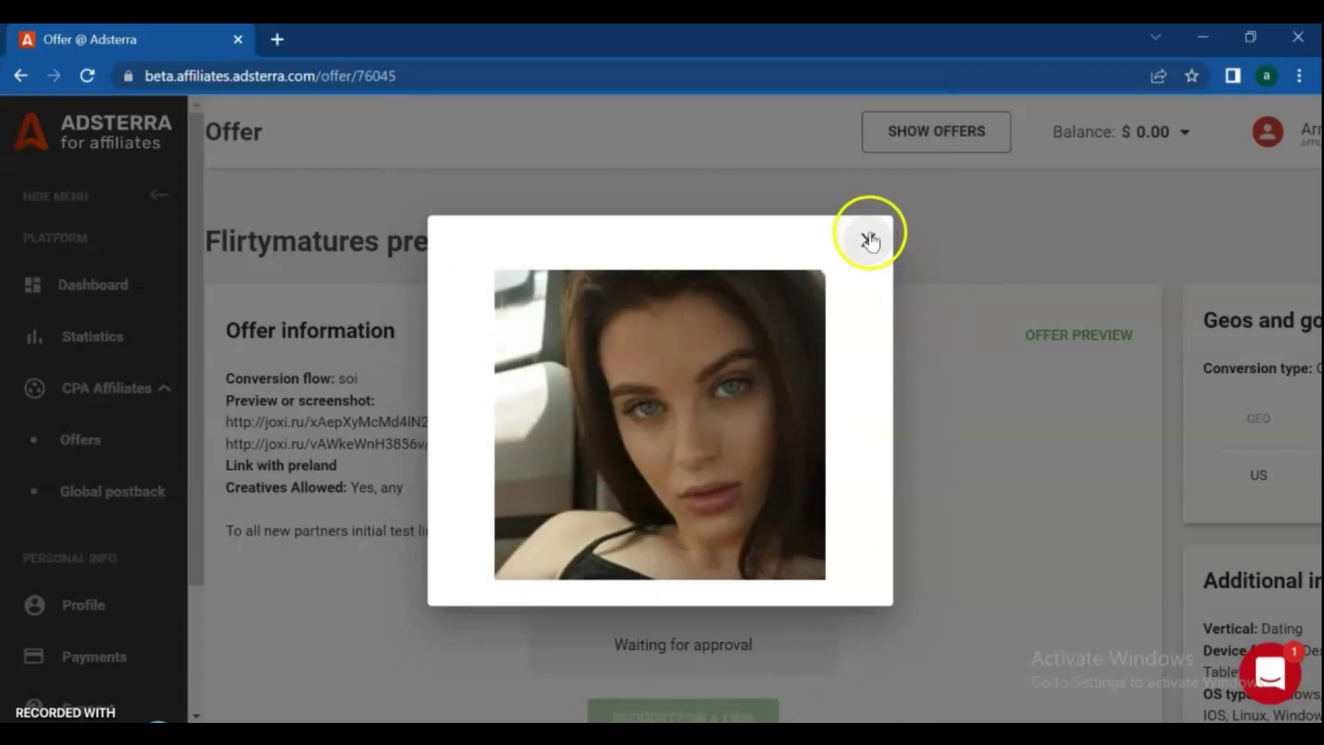
Step: Close the preview, go to CPA Affiliates > Offers, and scroll to the Chromnius Browser offer
left_click(869, 240)
left_click_drag(1306, 189, 1304, 288)
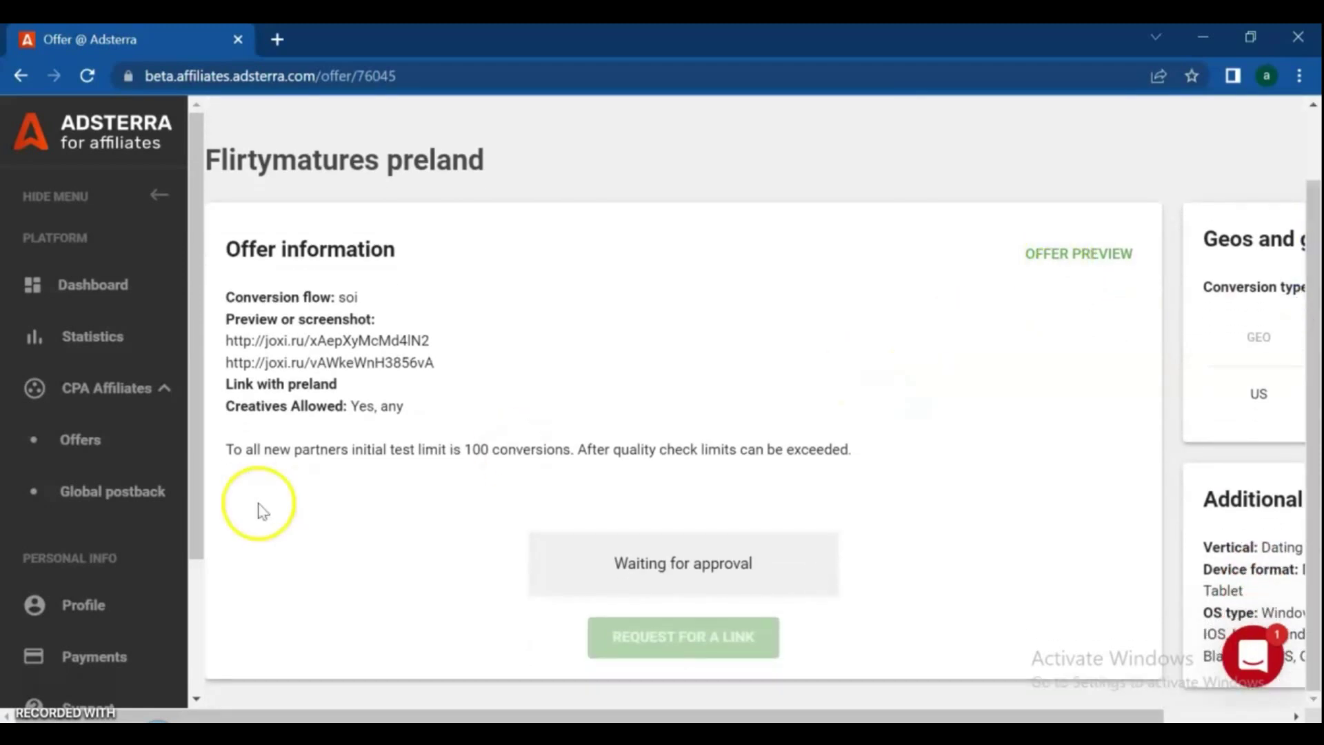
left_click(38, 392)
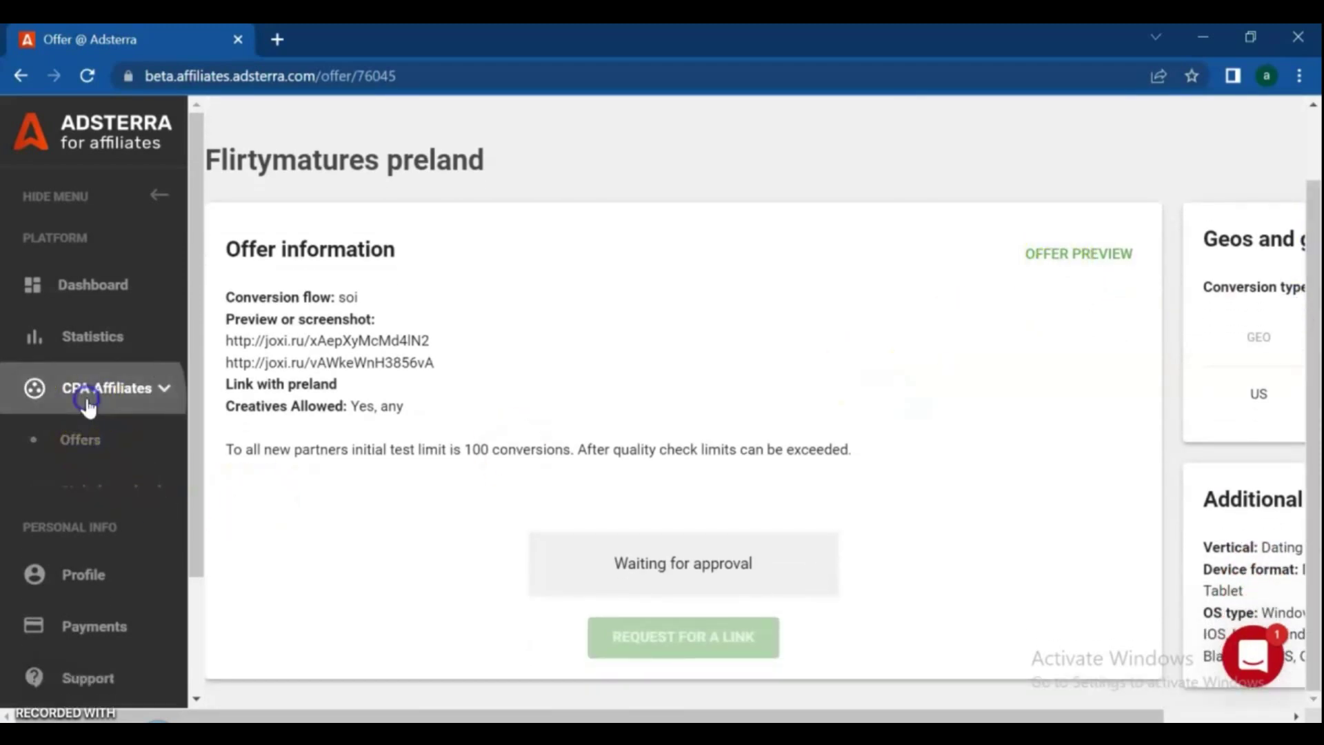
left_click(117, 401)
left_click(114, 438)
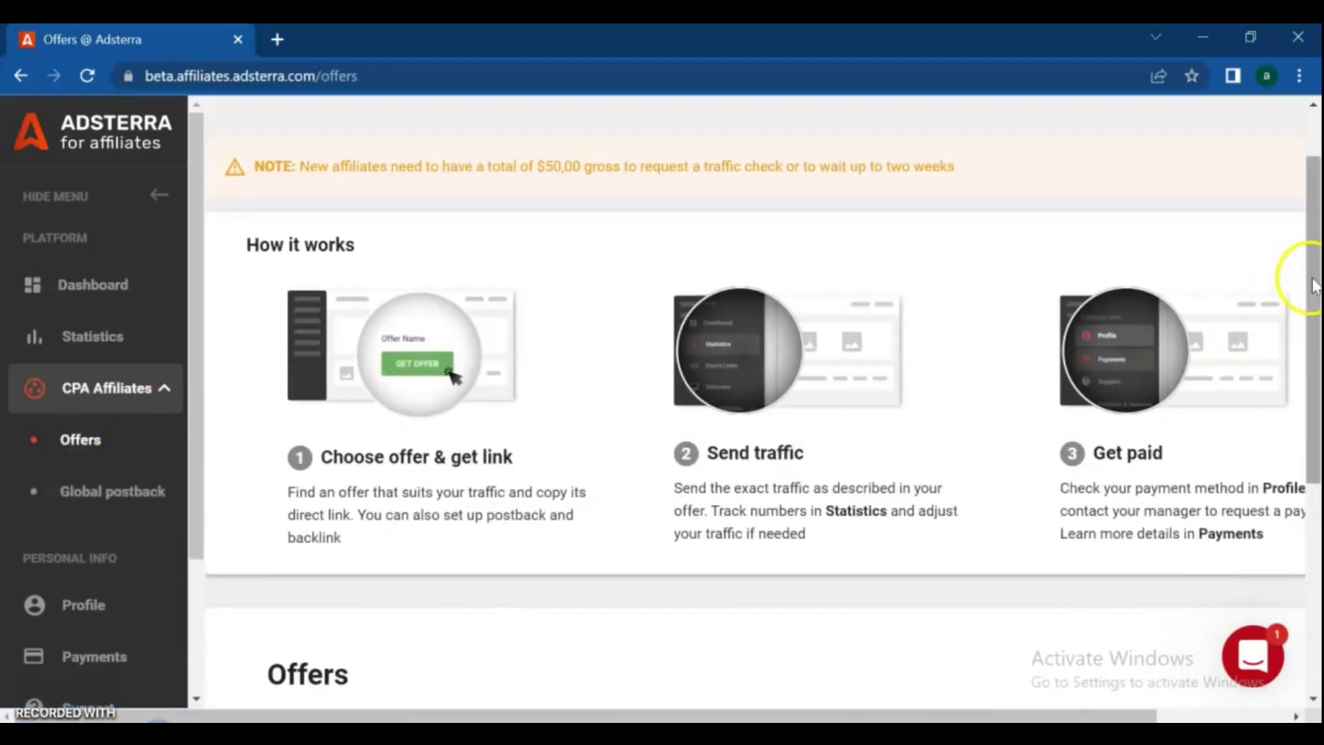
scroll(1295, 369, "down", 6)
scroll(1273, 594, "down", 8)
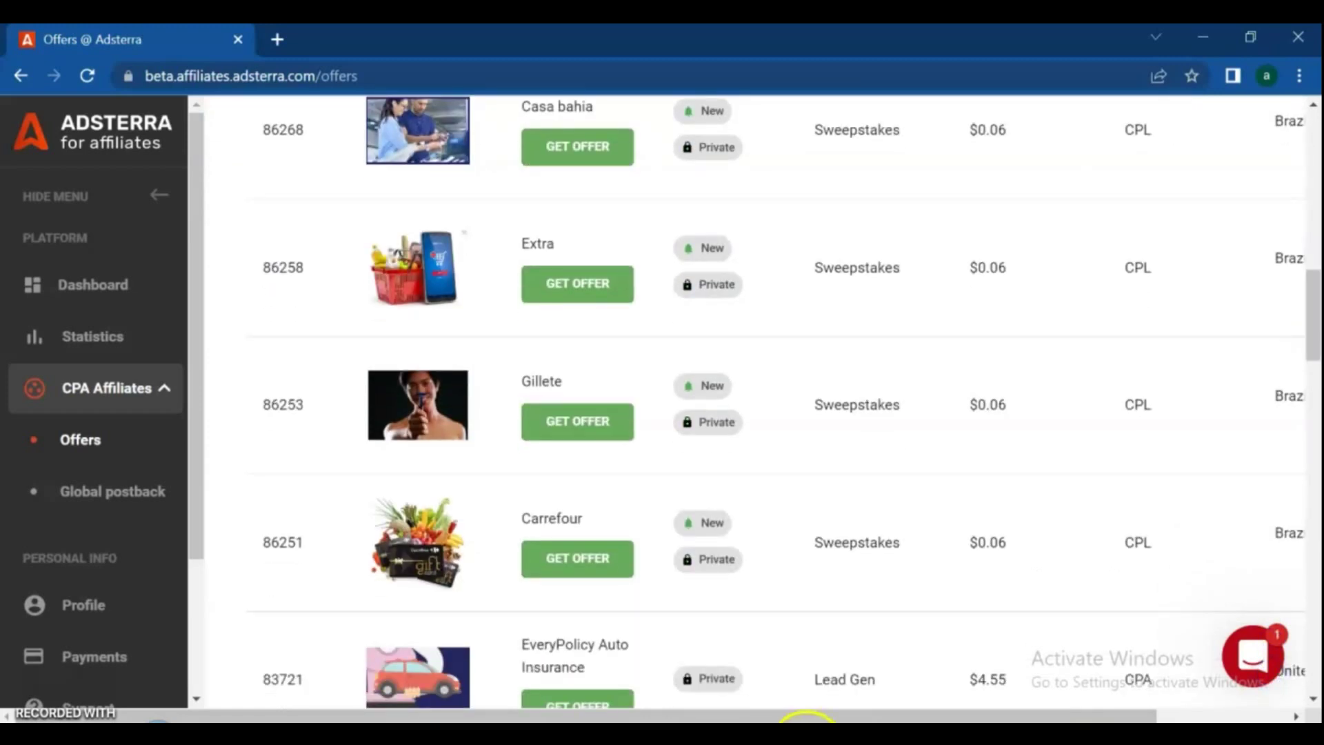
left_click_drag(816, 720, 966, 719)
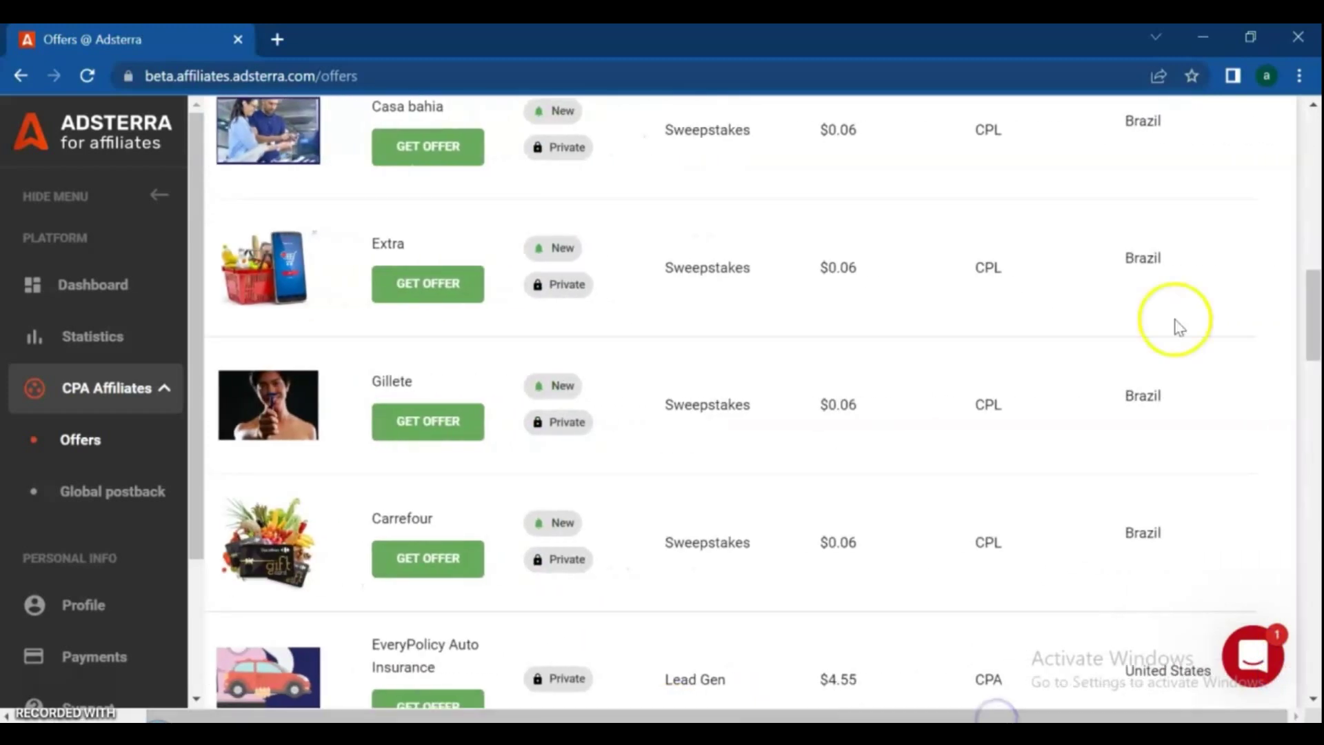
left_click_drag(1315, 297, 1316, 396)
scroll(1316, 397, "down", 1)
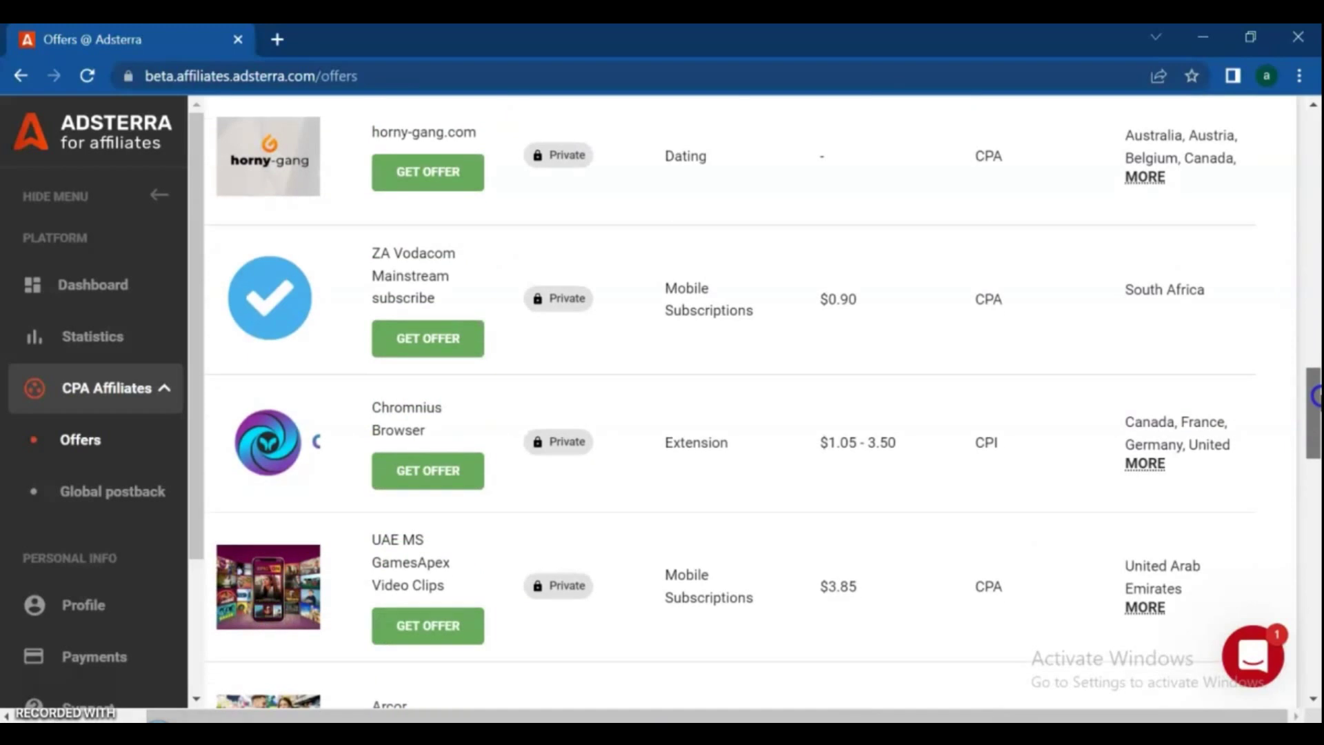
Step: Request a link for the Chromnius Browser offer and show its offer preview image
left_click(436, 481)
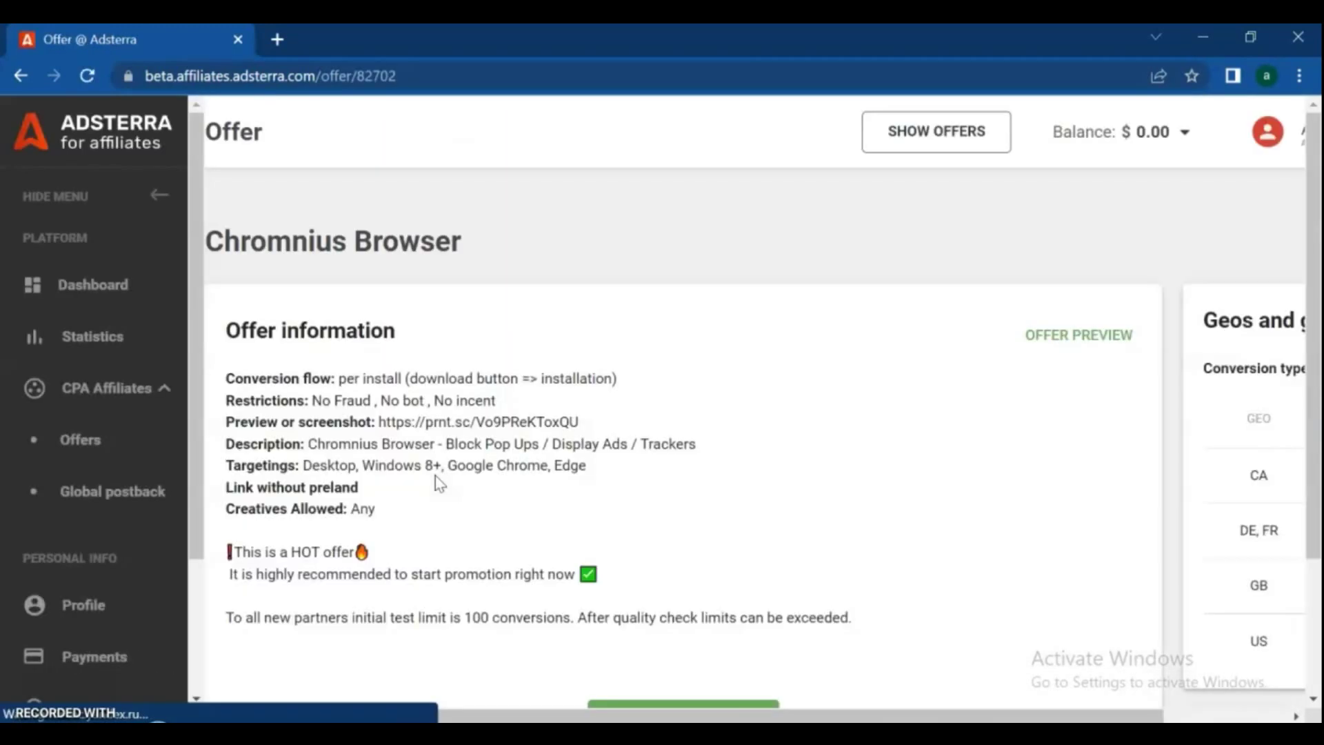
scroll(1304, 207, "down", 3)
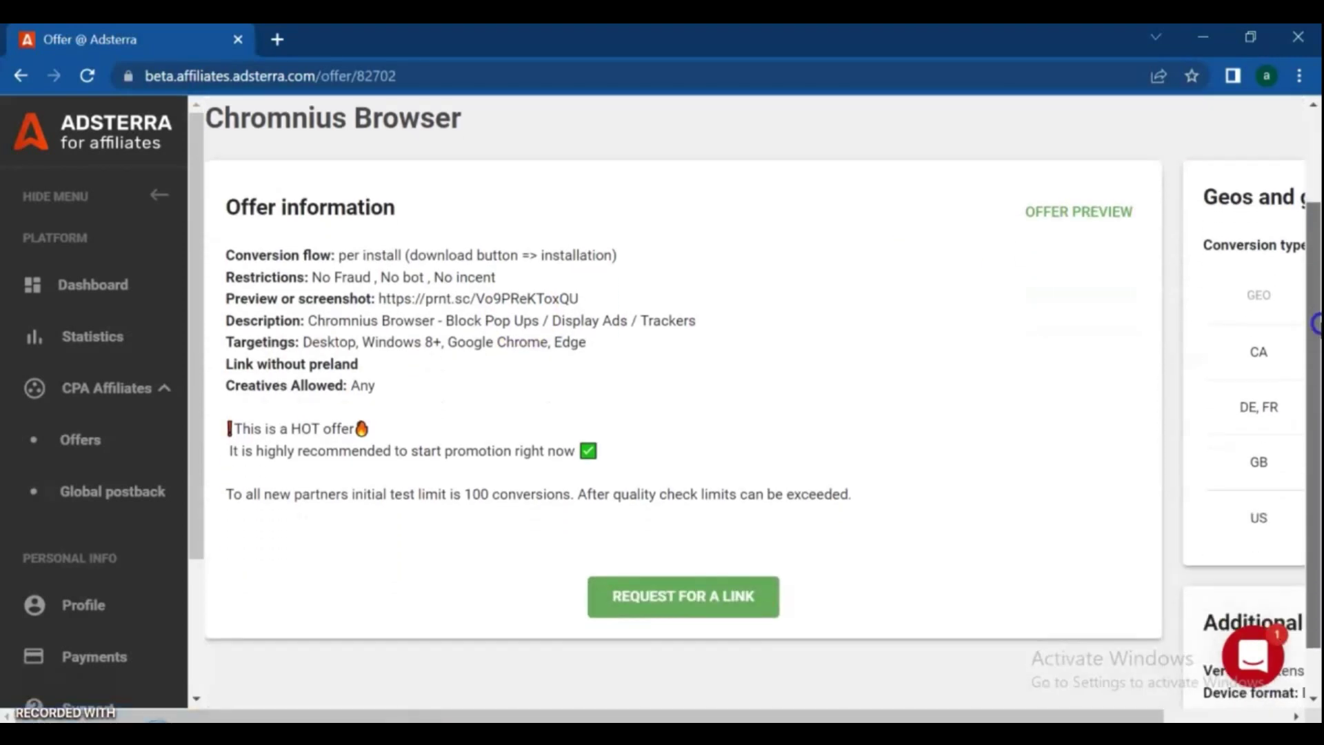
left_click(666, 541)
left_click(833, 454)
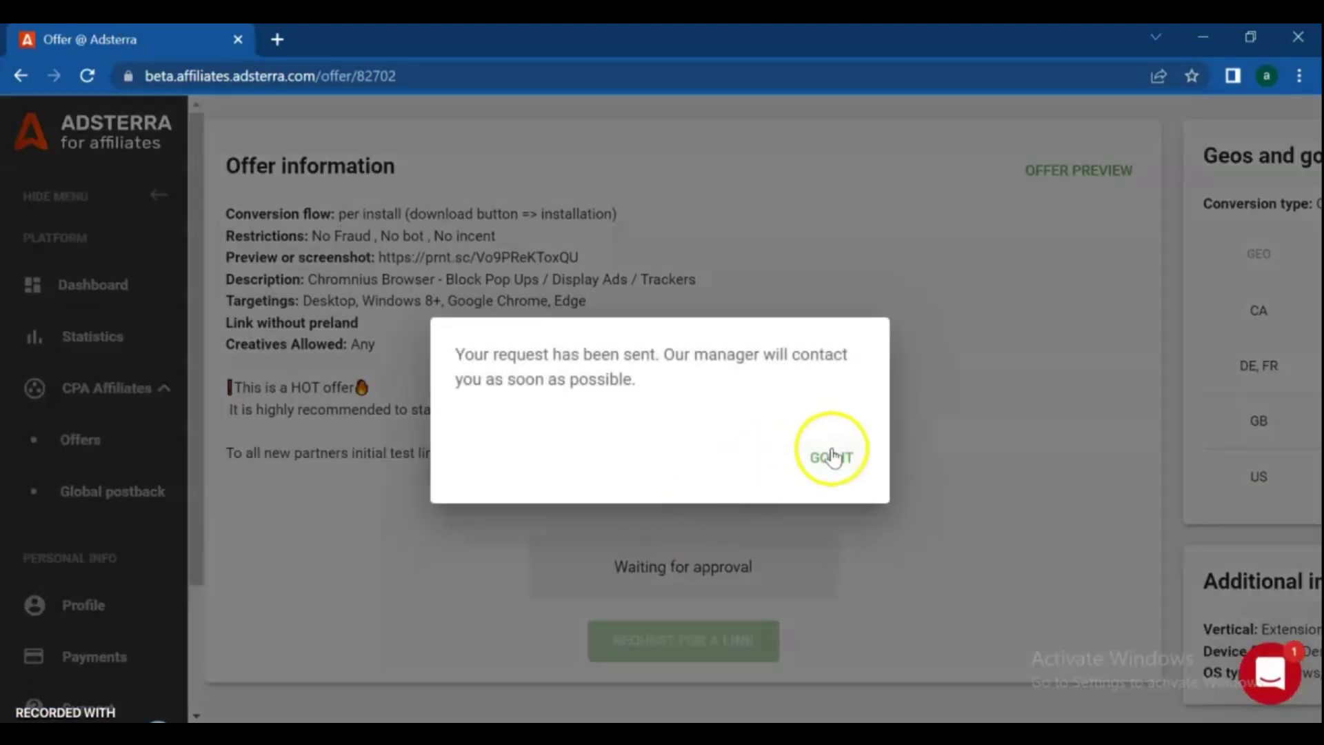
left_click(1067, 176)
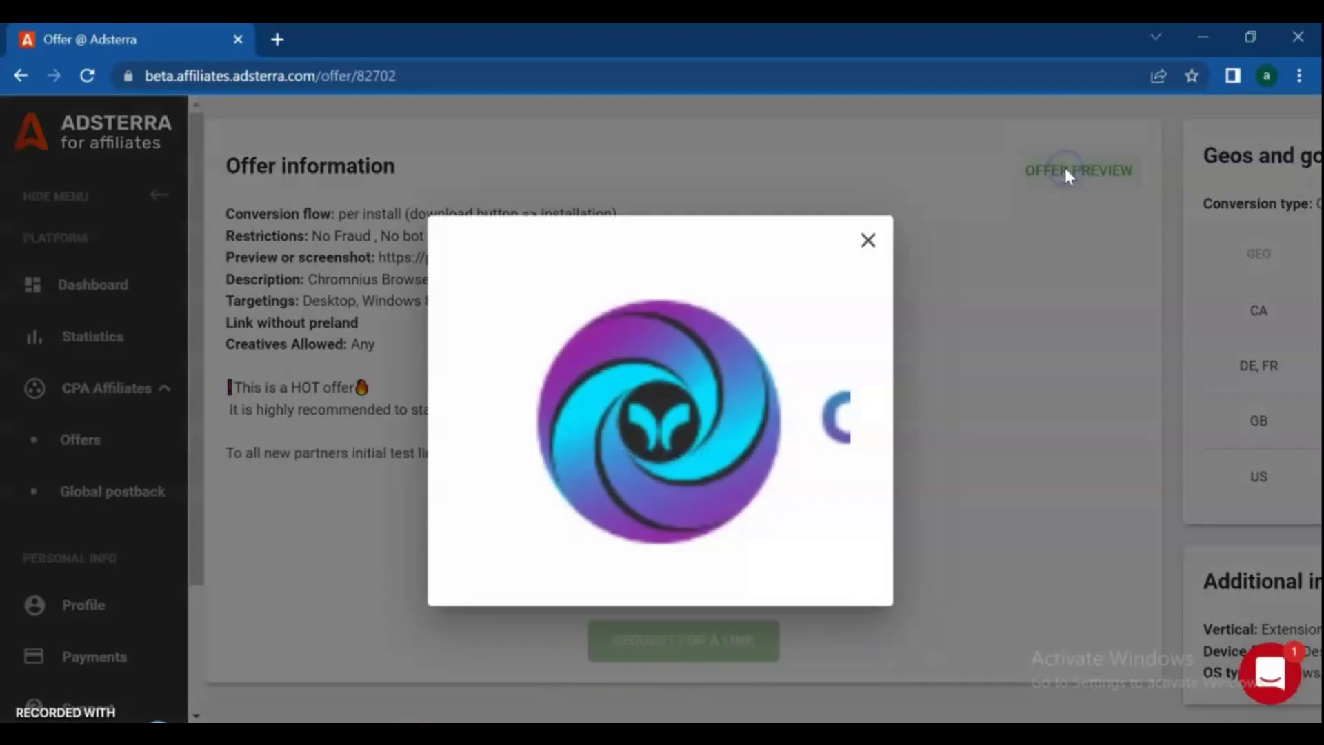
left_click(902, 649)
Step: Snip the Chromnius logo, save it to Downloads overwriting the old file, and close everything
left_click(437, 157)
left_click_drag(436, 225, 887, 591)
right_click(734, 404)
left_click(783, 459)
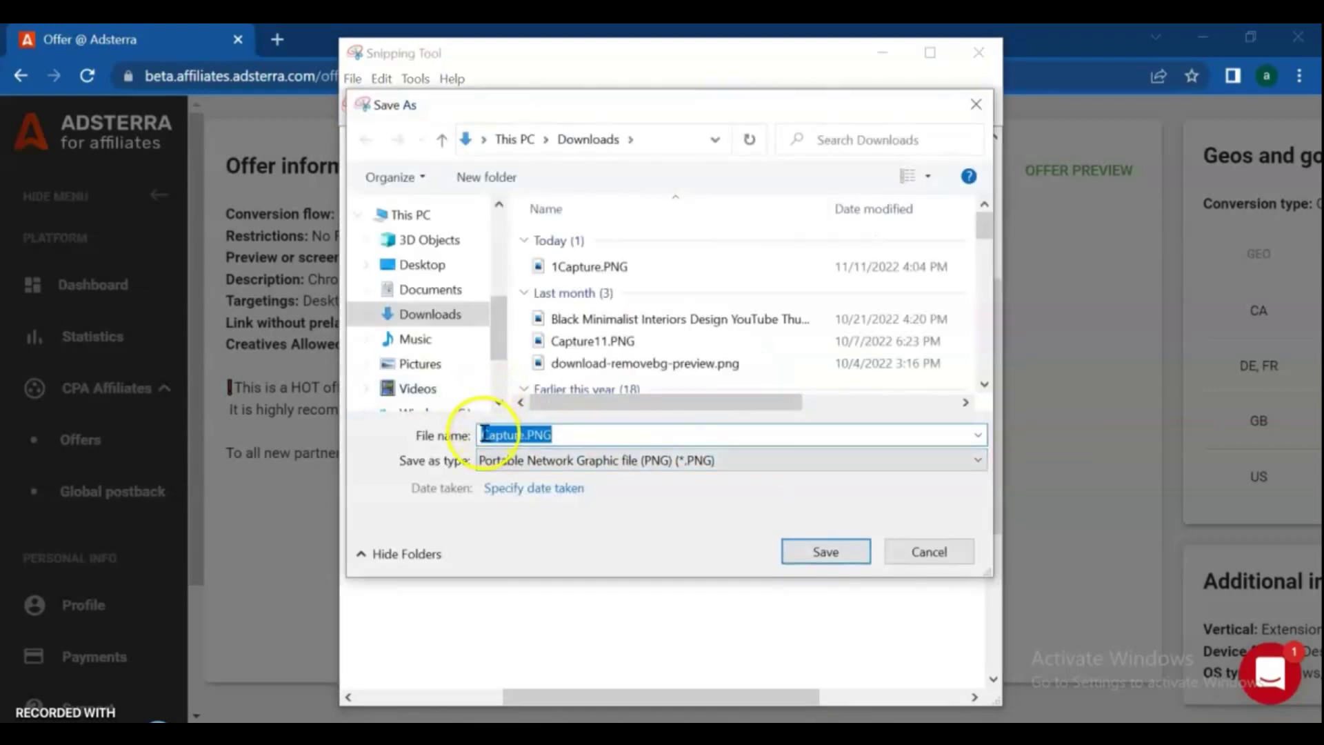
left_click(814, 556)
left_click(711, 387)
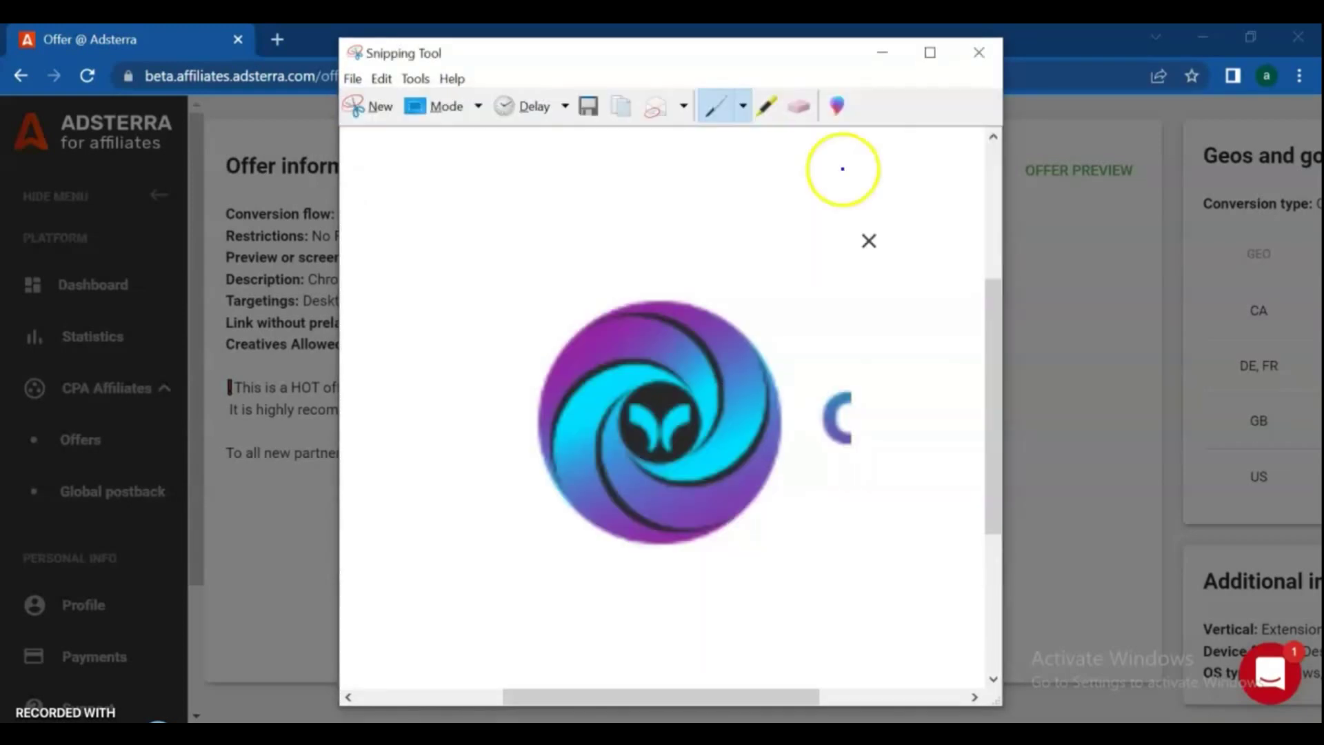
left_click(979, 53)
left_click(868, 240)
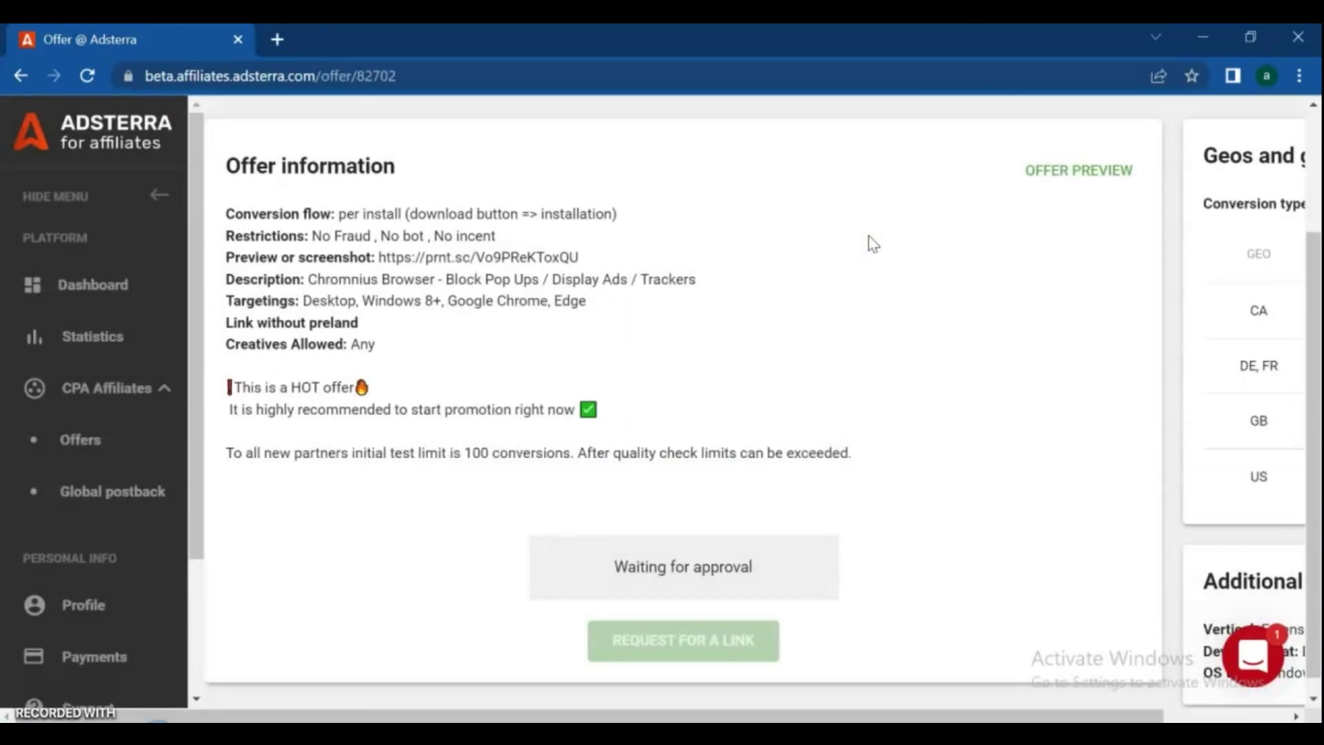
Step: Filter the Offers list to My Offers (3) and copy the Chromnius Browser direct link
left_click(79, 439)
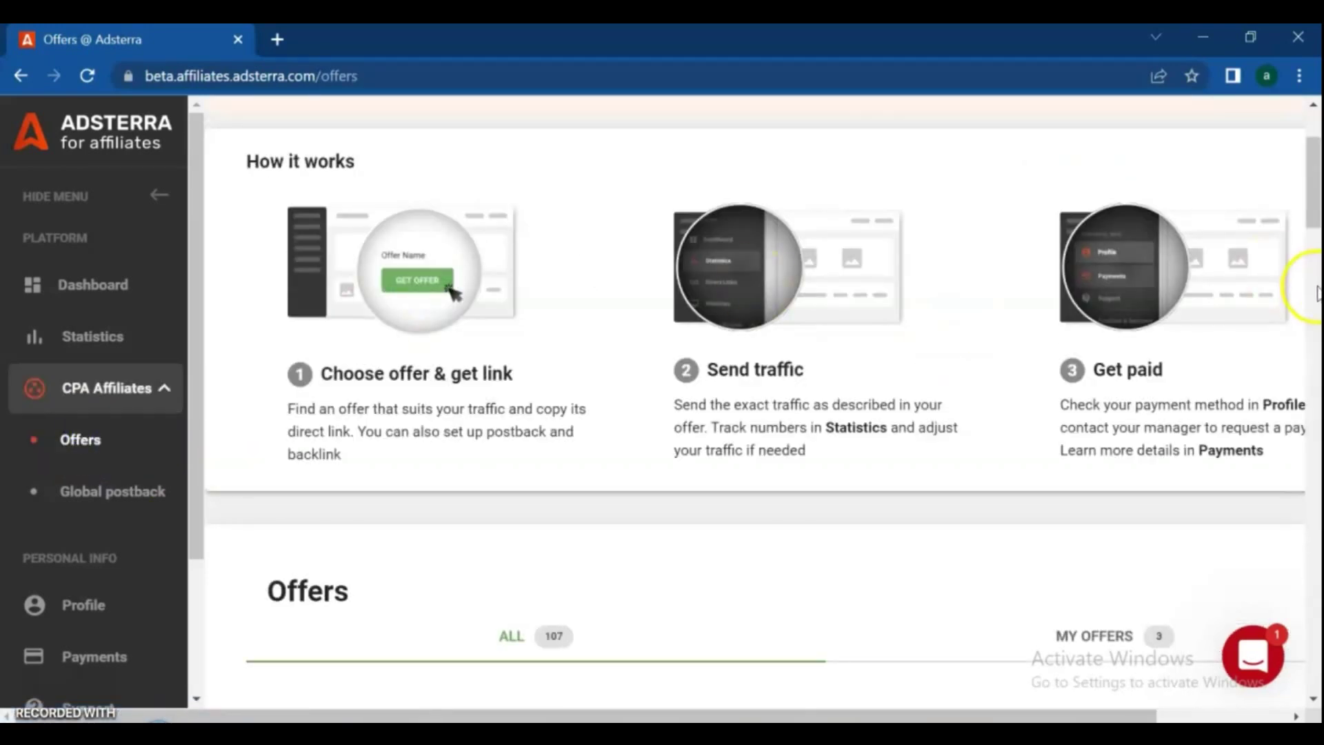
scroll(1317, 183, "down", 6)
left_click(1063, 231)
left_click_drag(1313, 349, 1313, 483)
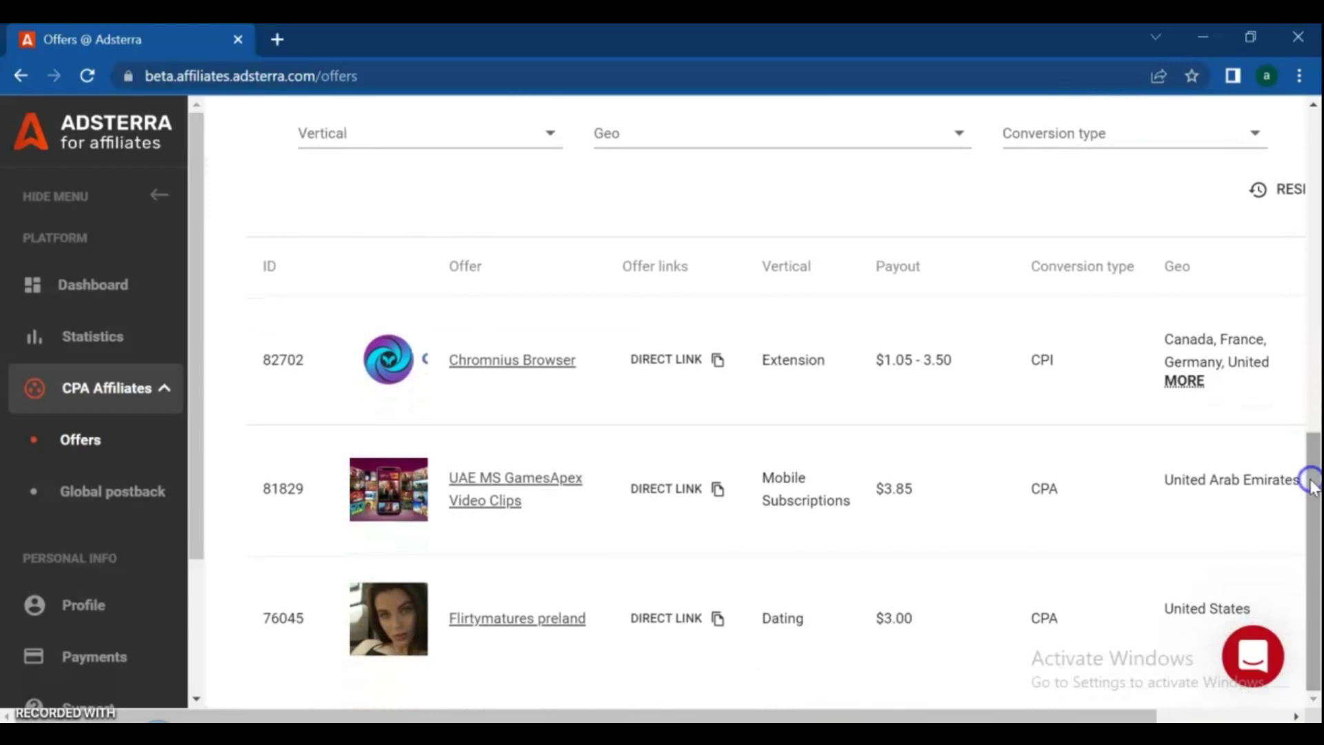
left_click(652, 357)
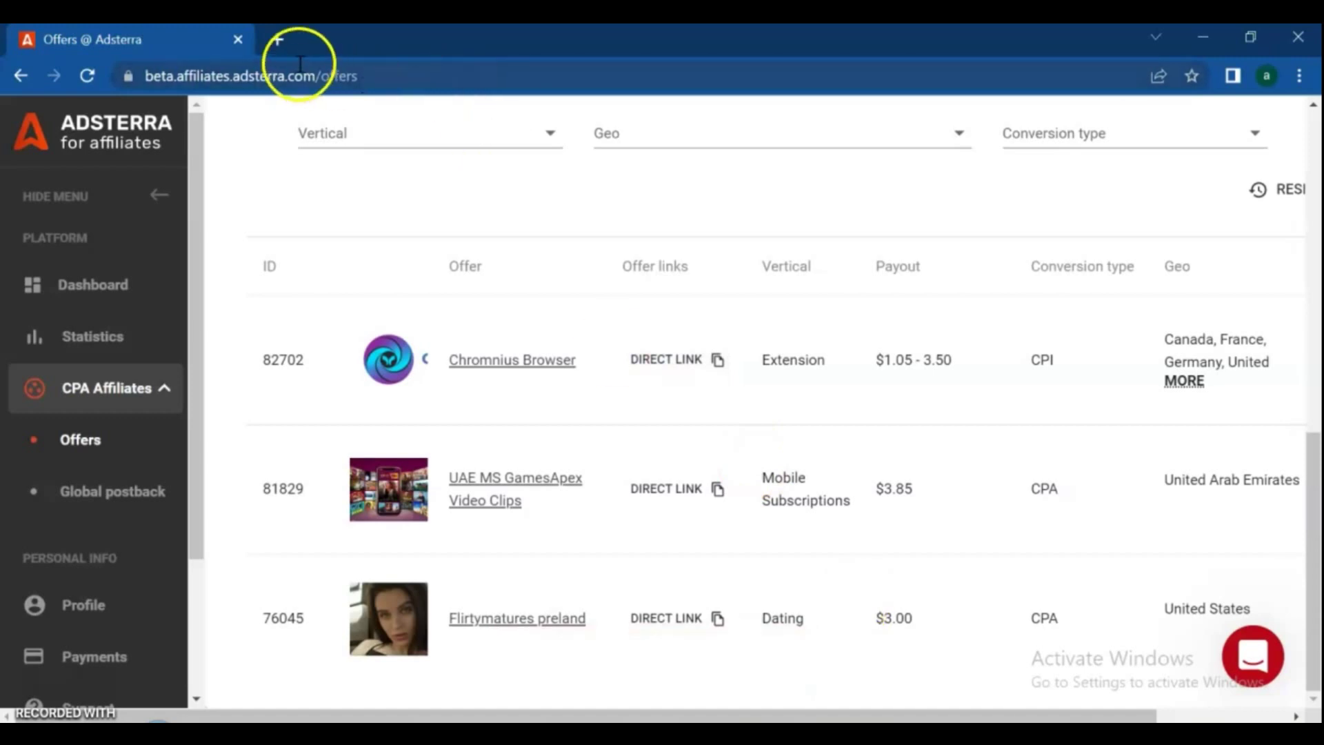
Step: In a new tab, open Blogger and edit the 8/22/22 post about removing the footer credit
left_click(276, 39)
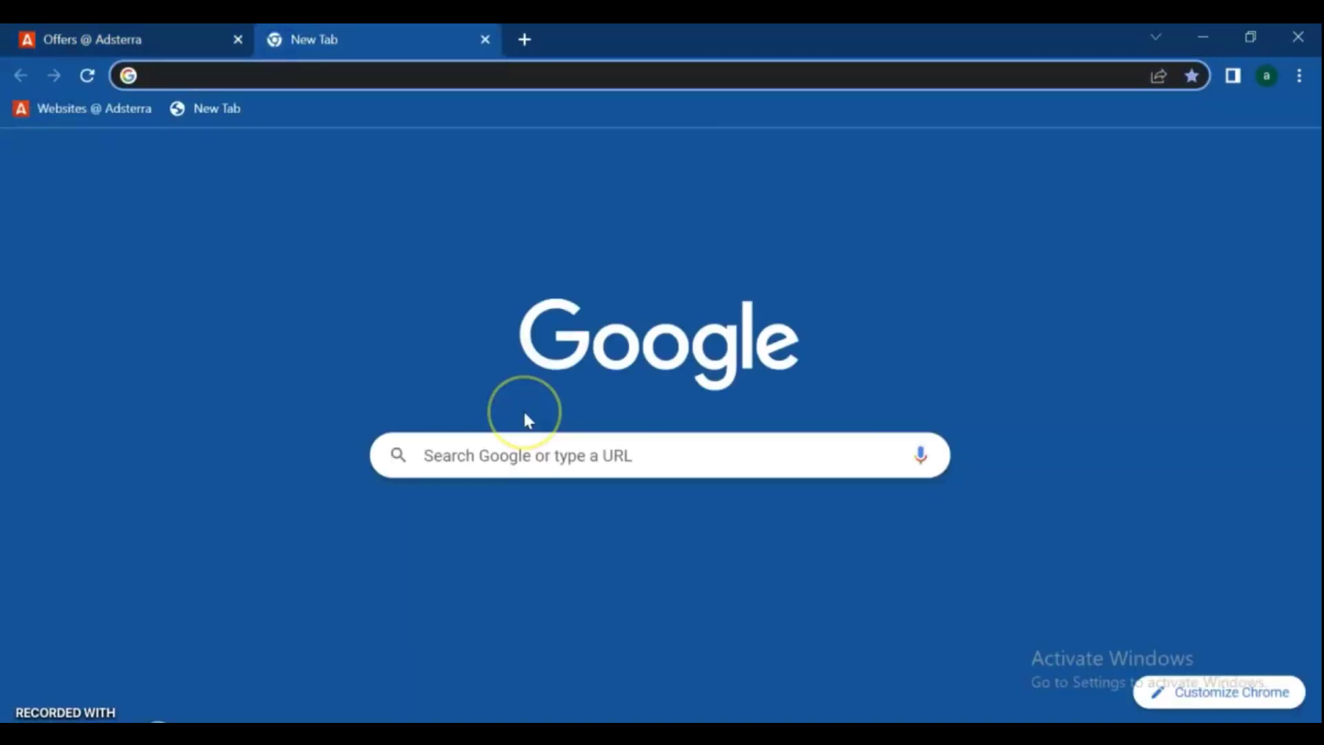
left_click(593, 545)
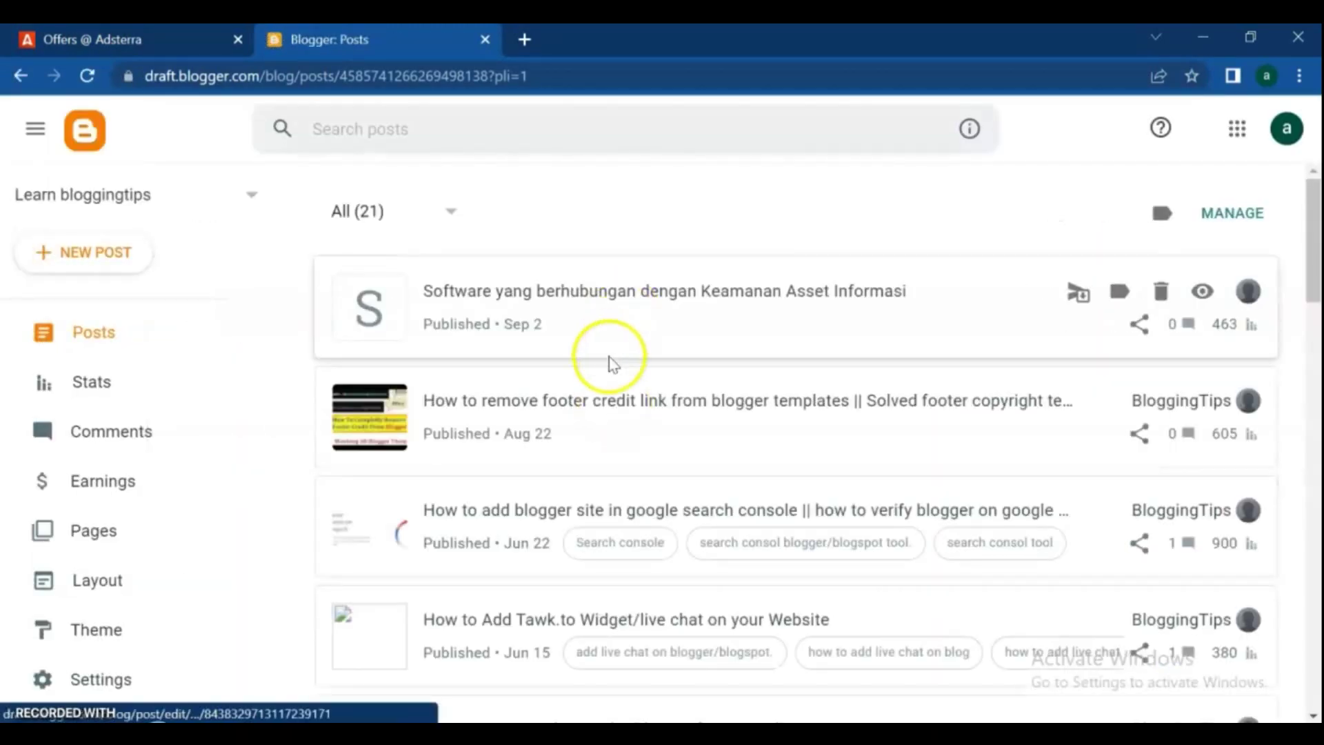
left_click(613, 430)
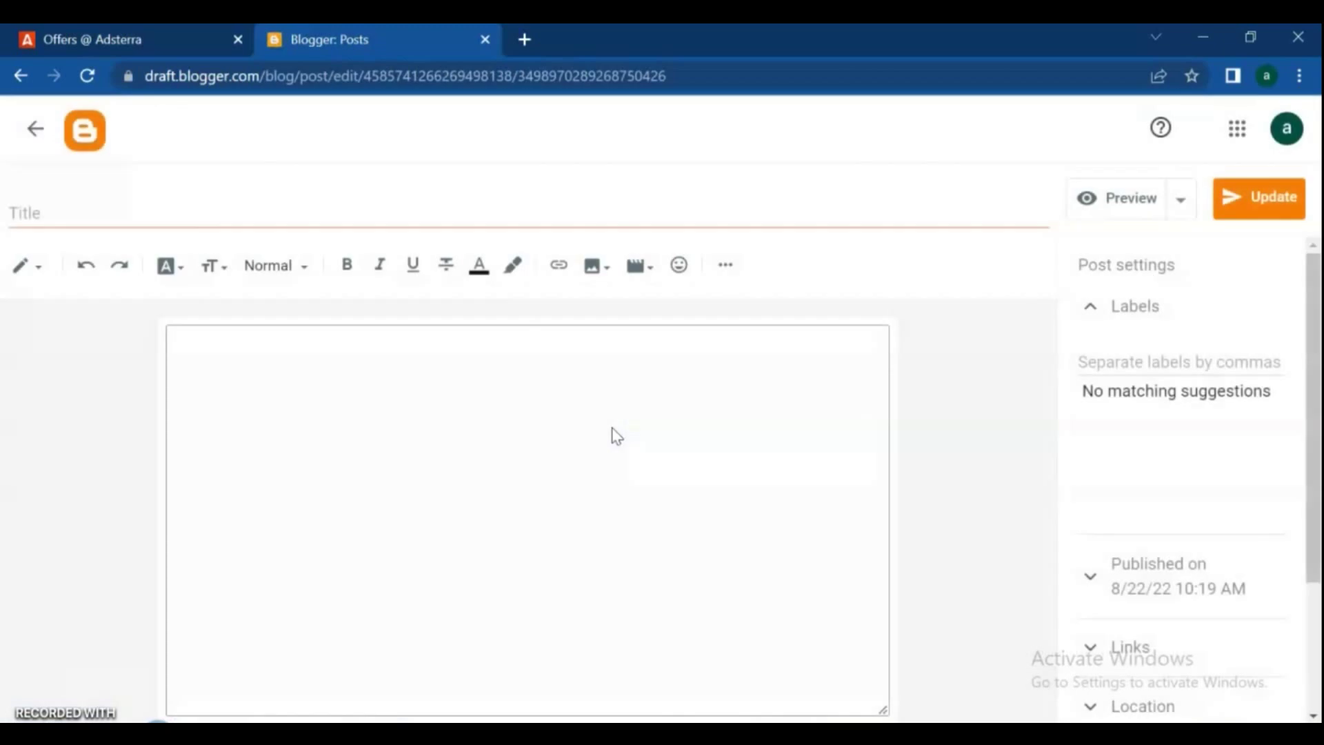
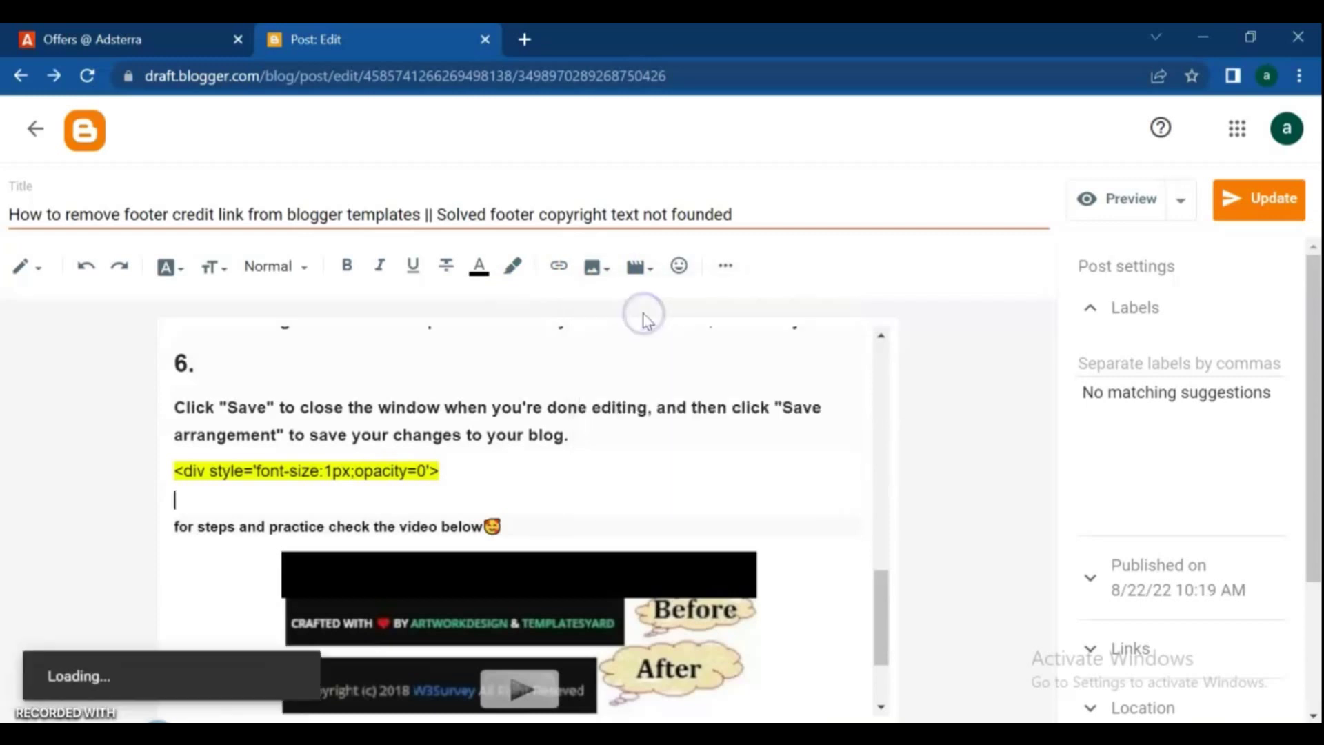
Step: Upload 1Capture.PNG from Downloads and insert it into the post below the div code
left_click(316, 283)
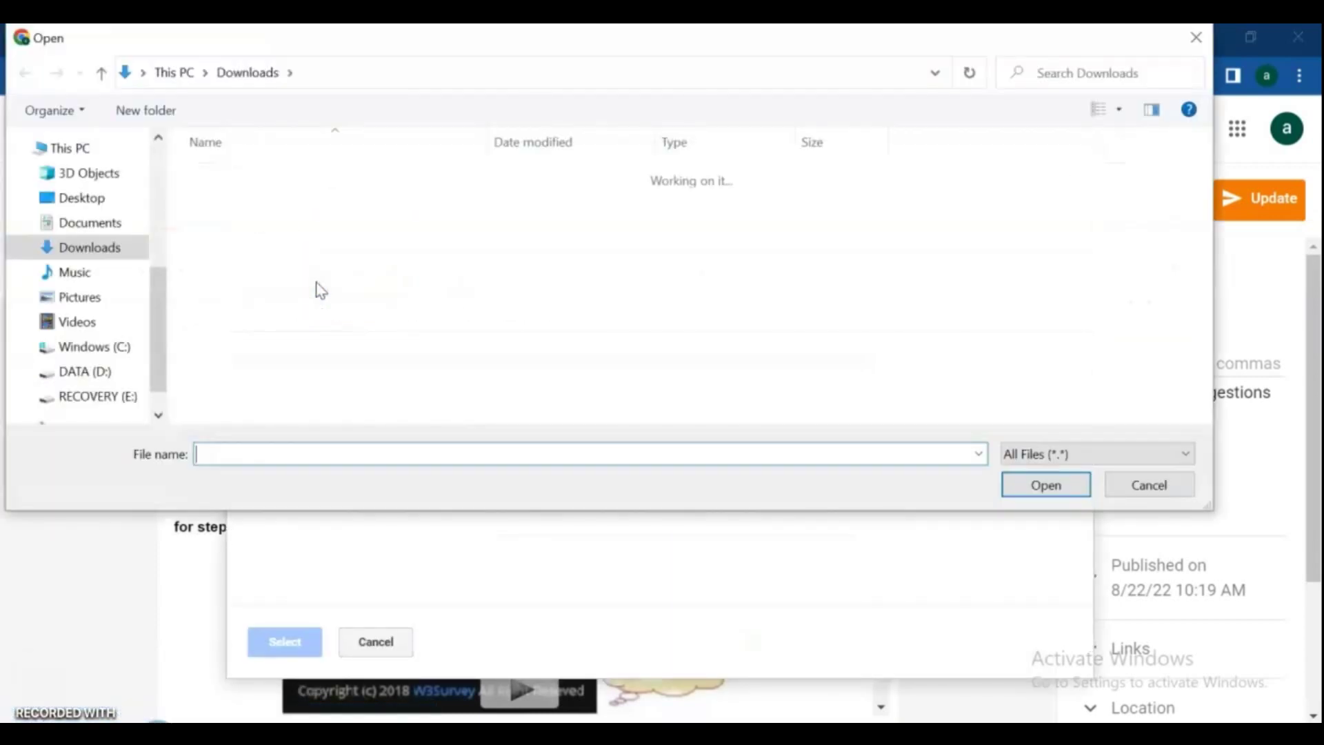
left_click(283, 257)
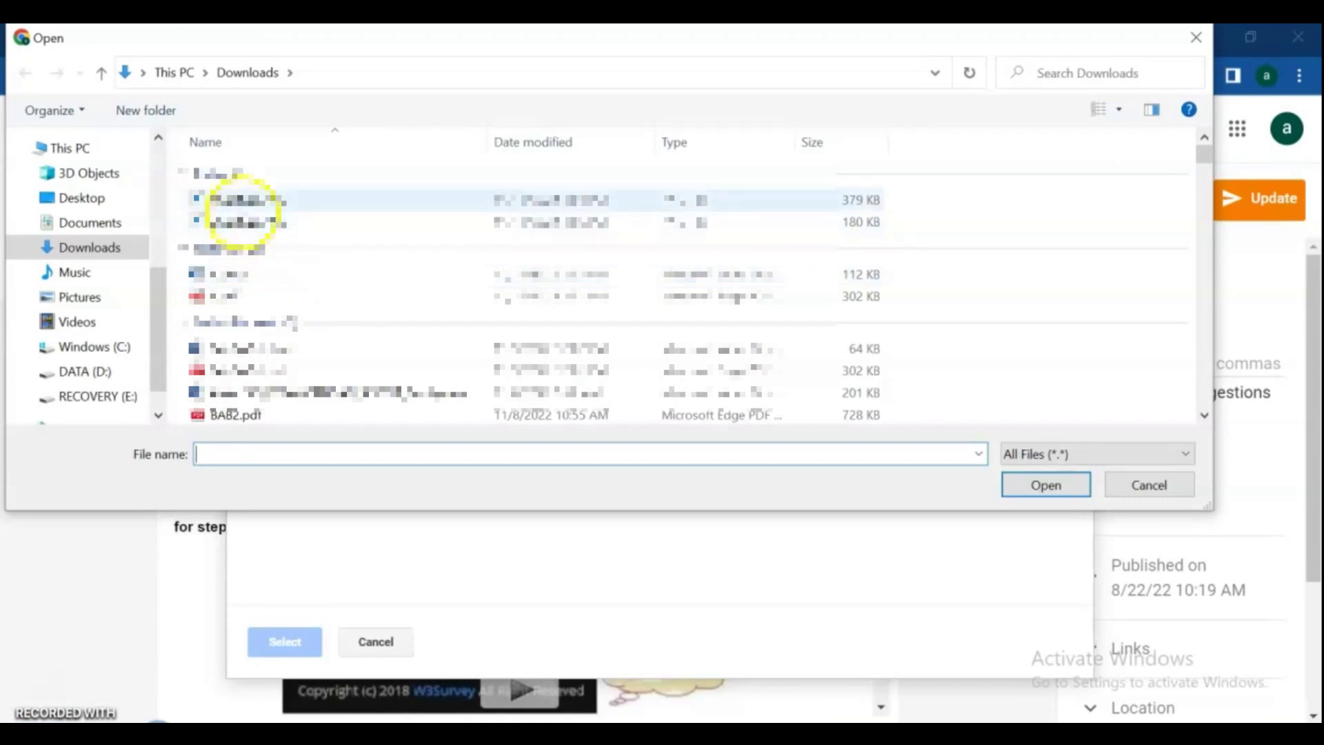
left_click(238, 200)
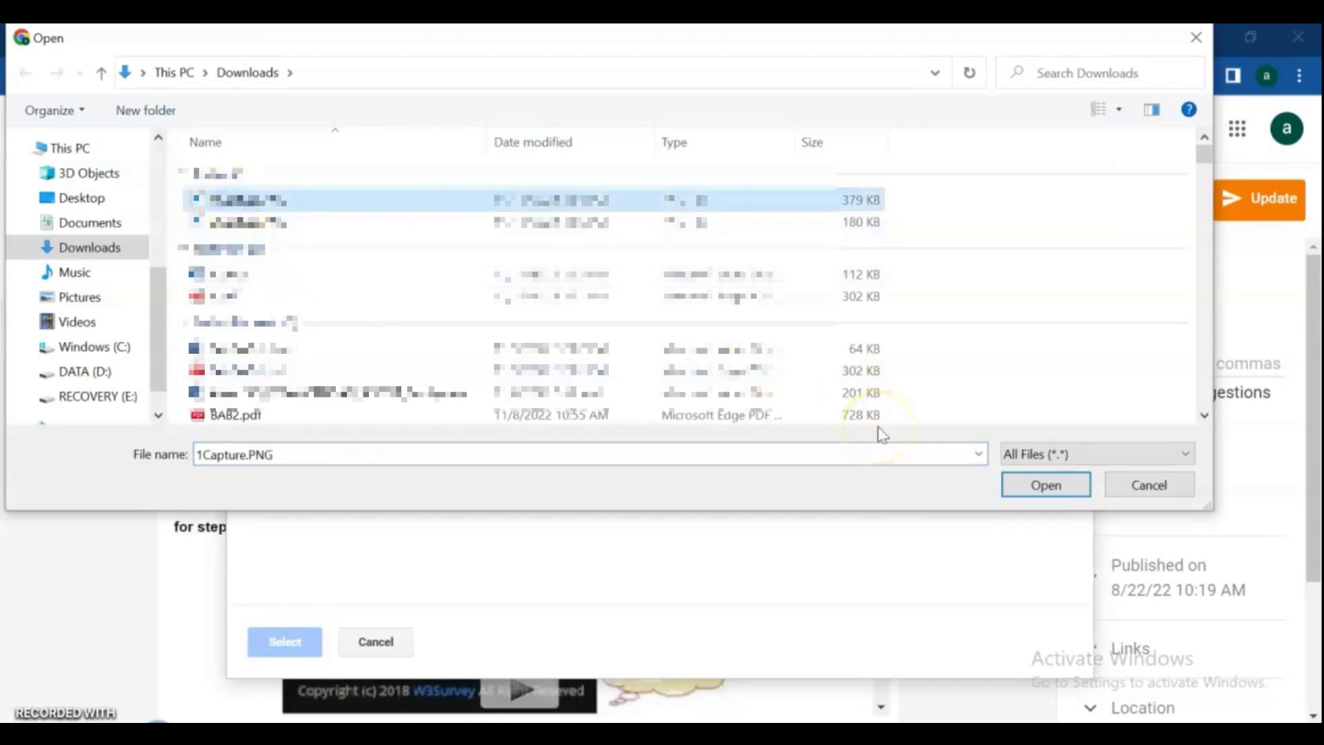
left_click(1049, 484)
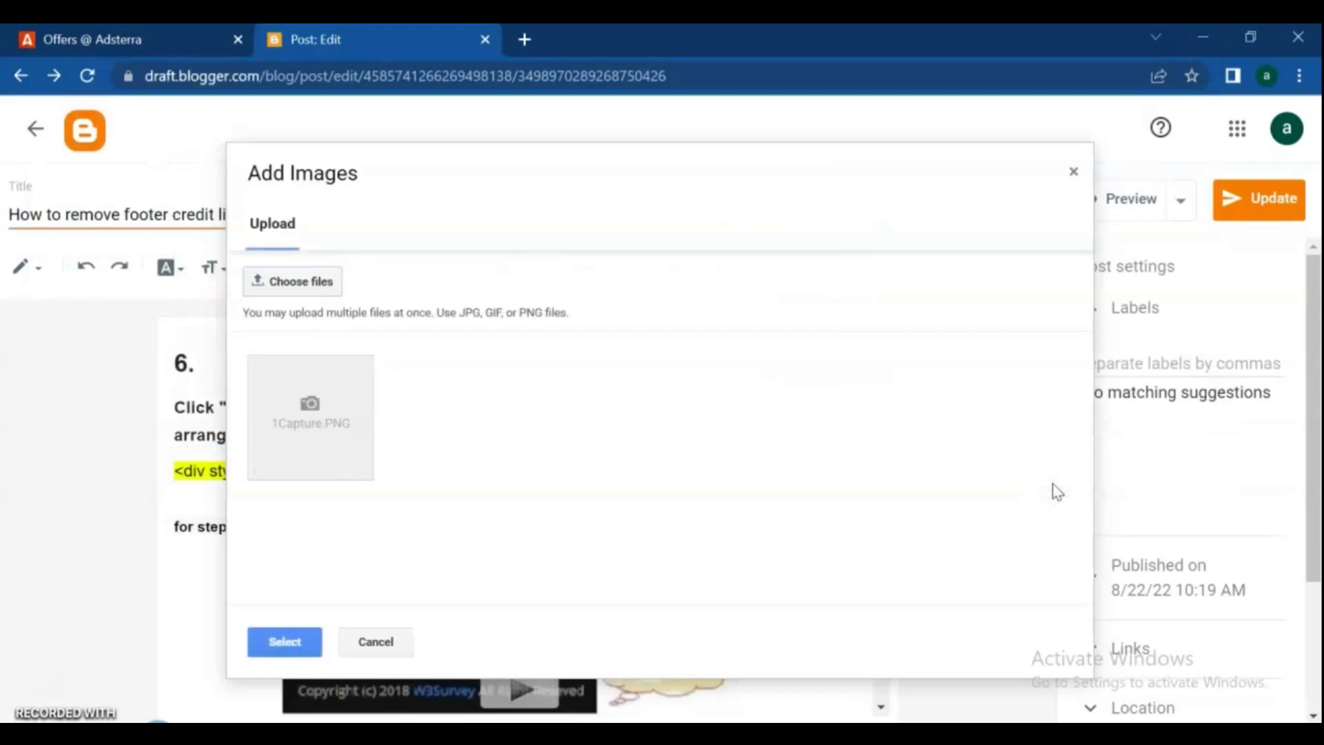
left_click(271, 638)
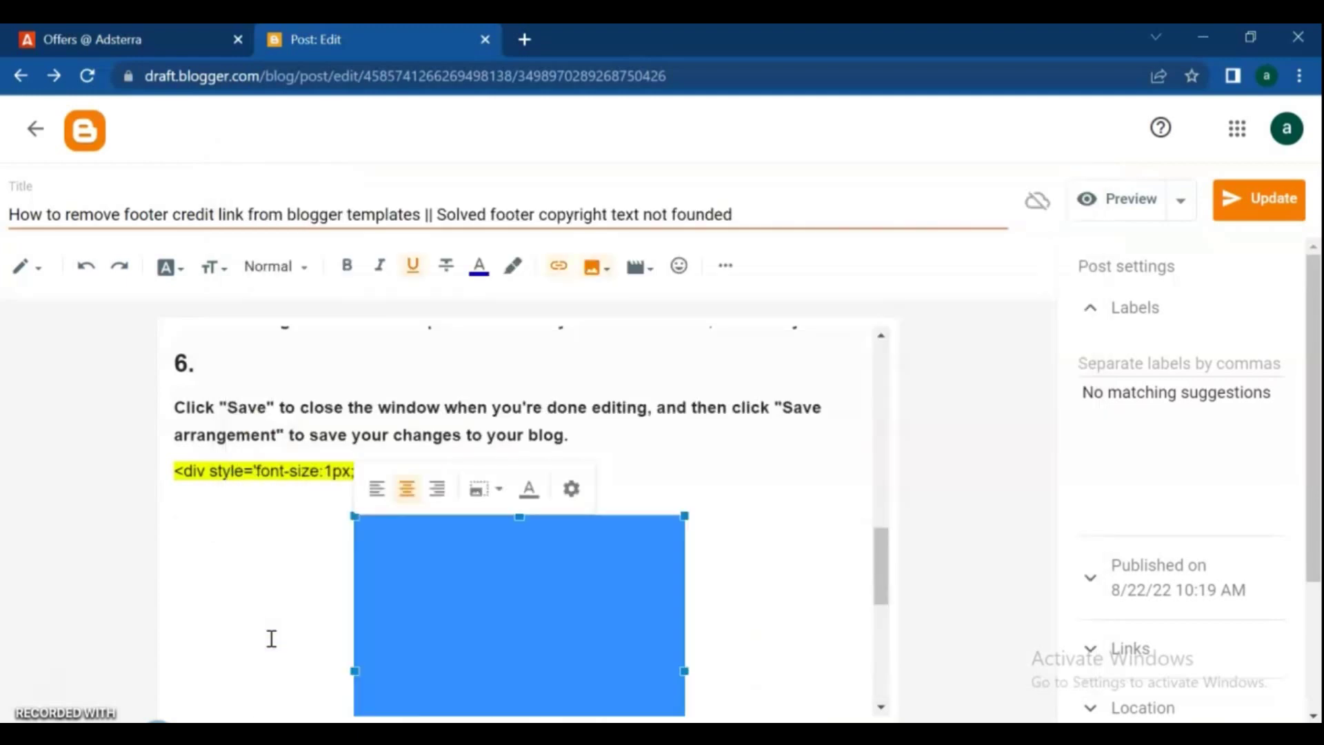
Step: Enlarge the inserted photo by dragging its corner handle to fill more width
left_click_drag(885, 569, 888, 591)
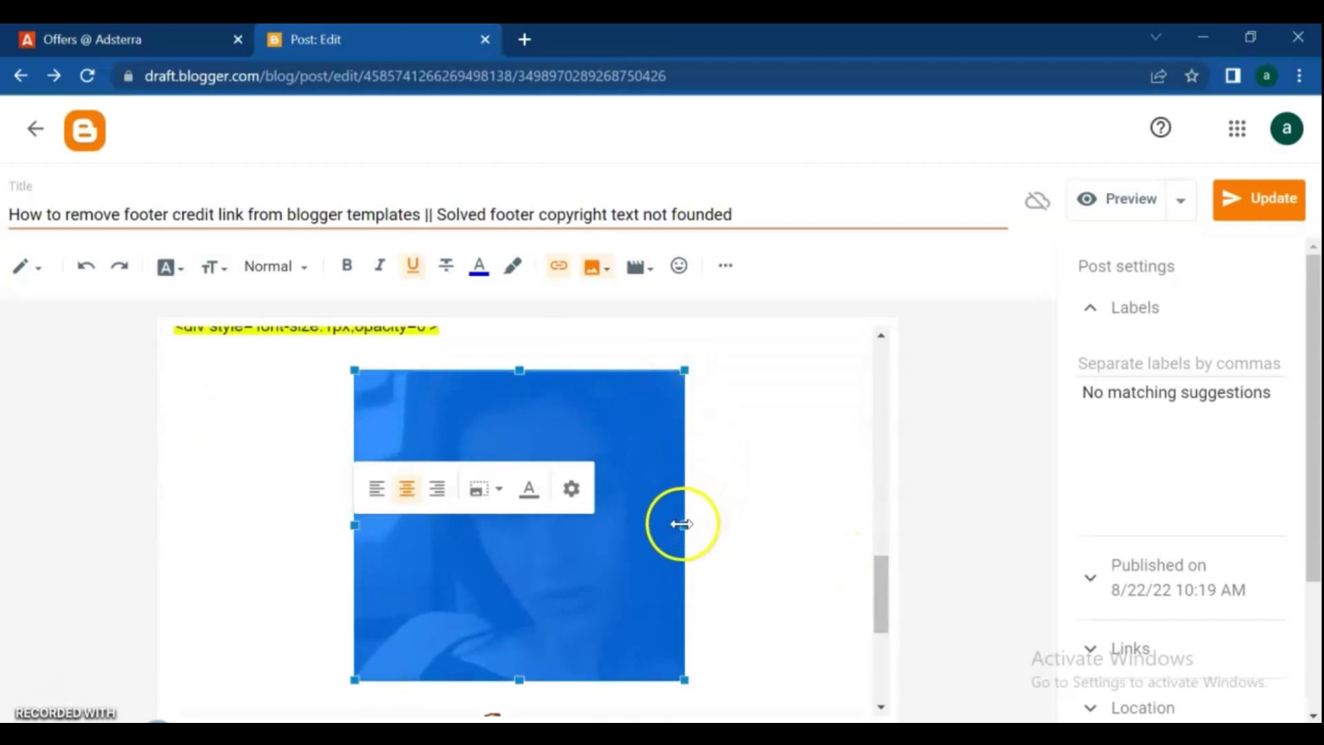
left_click_drag(686, 369, 732, 363)
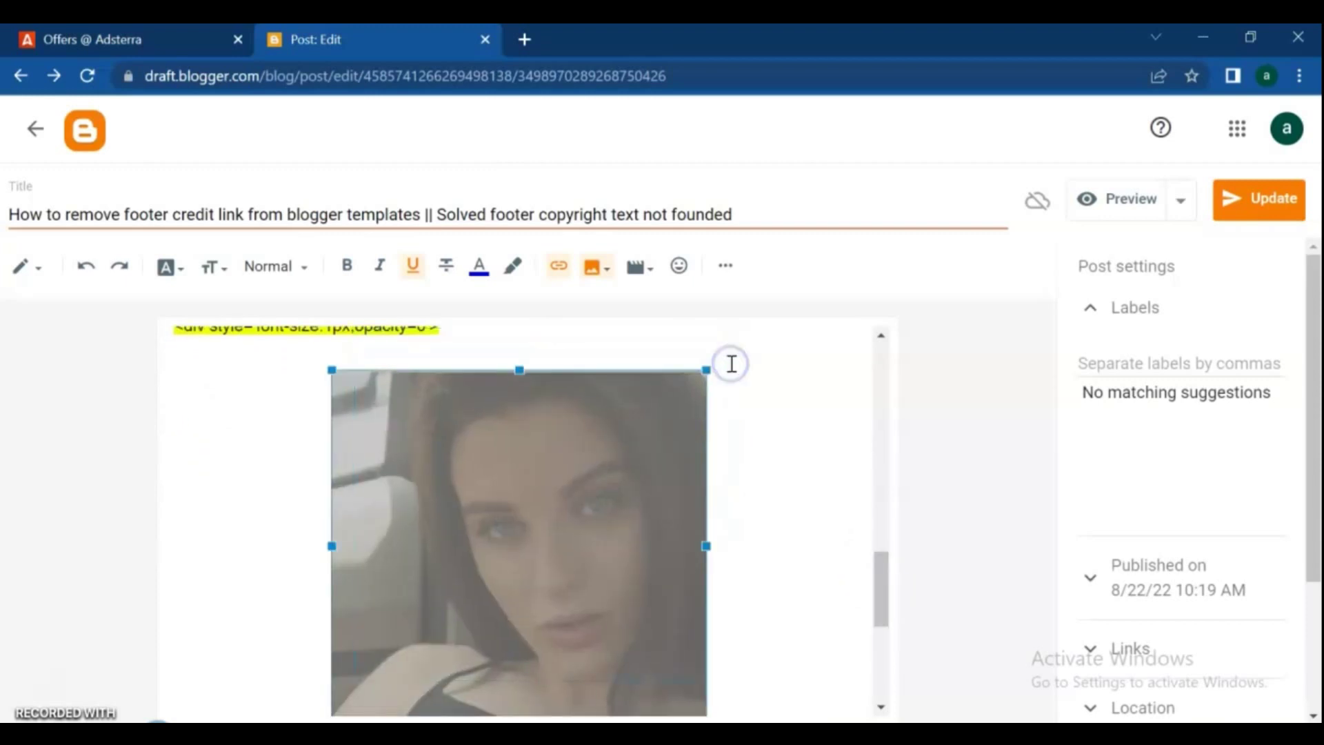
left_click_drag(878, 565, 883, 587)
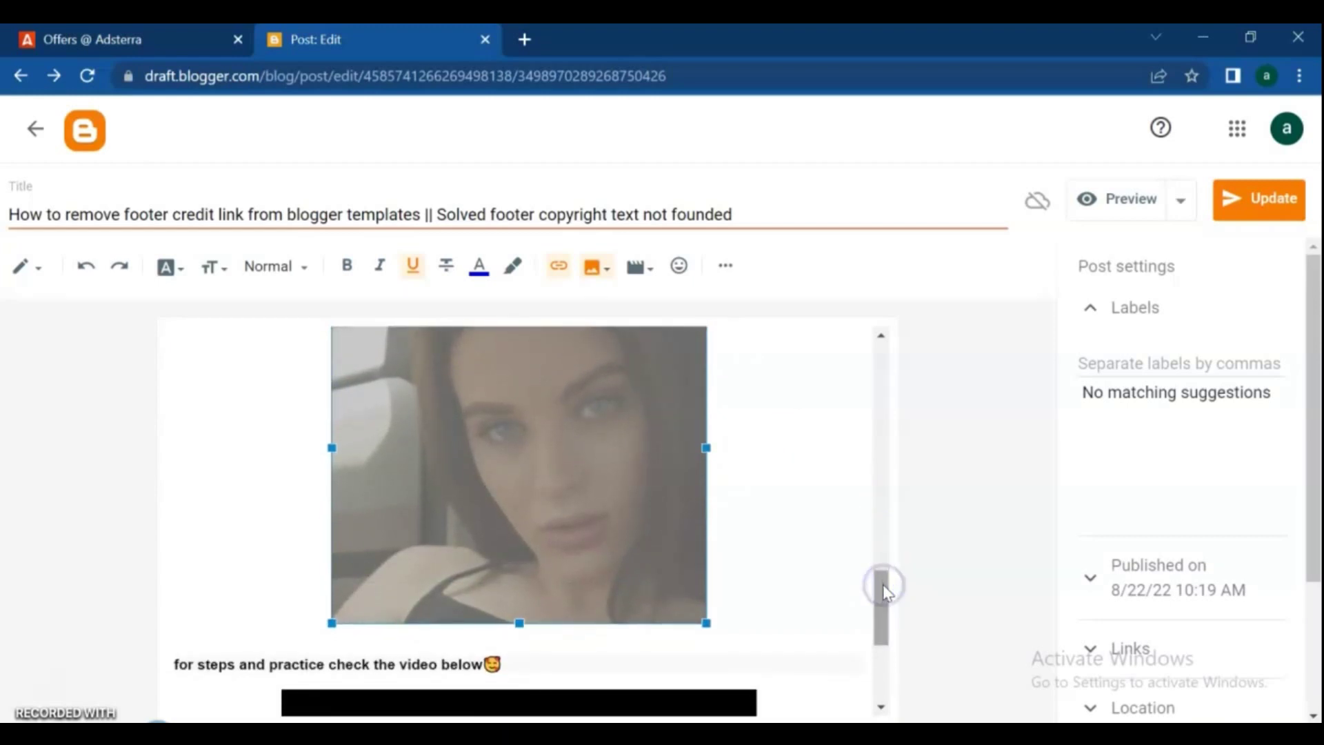
left_click(560, 266)
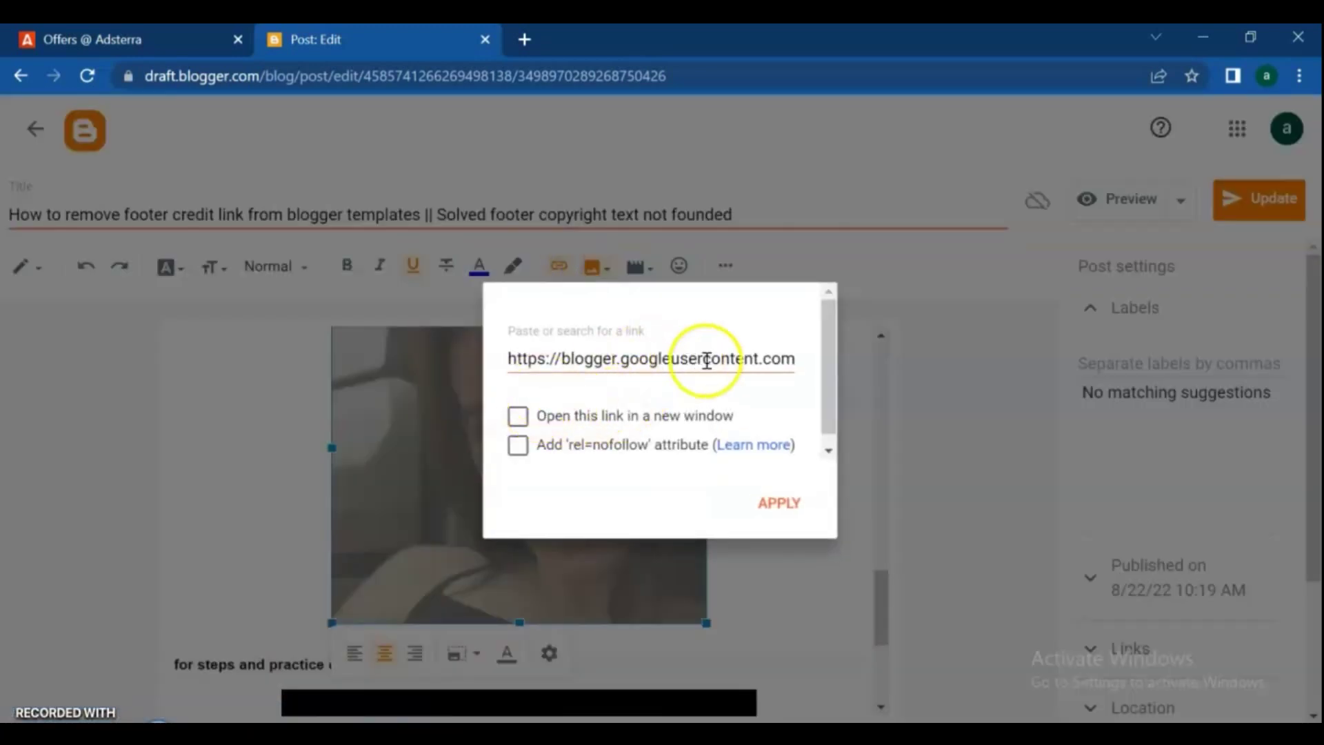
Step: Replace the photo's link with the pasted enloweb.com offer URL, opening in a new window
left_click(797, 360)
key("ctrl+a")
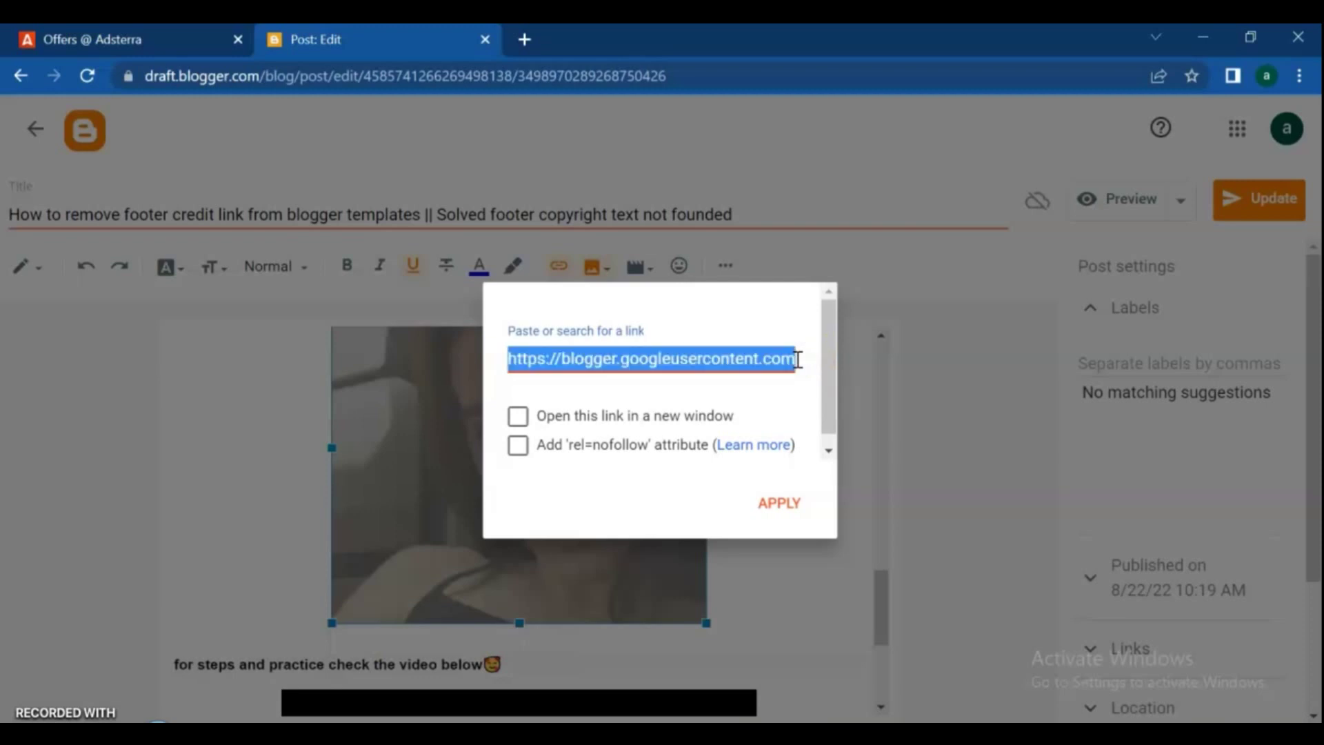
key("BackSpace")
key("ctrl+v")
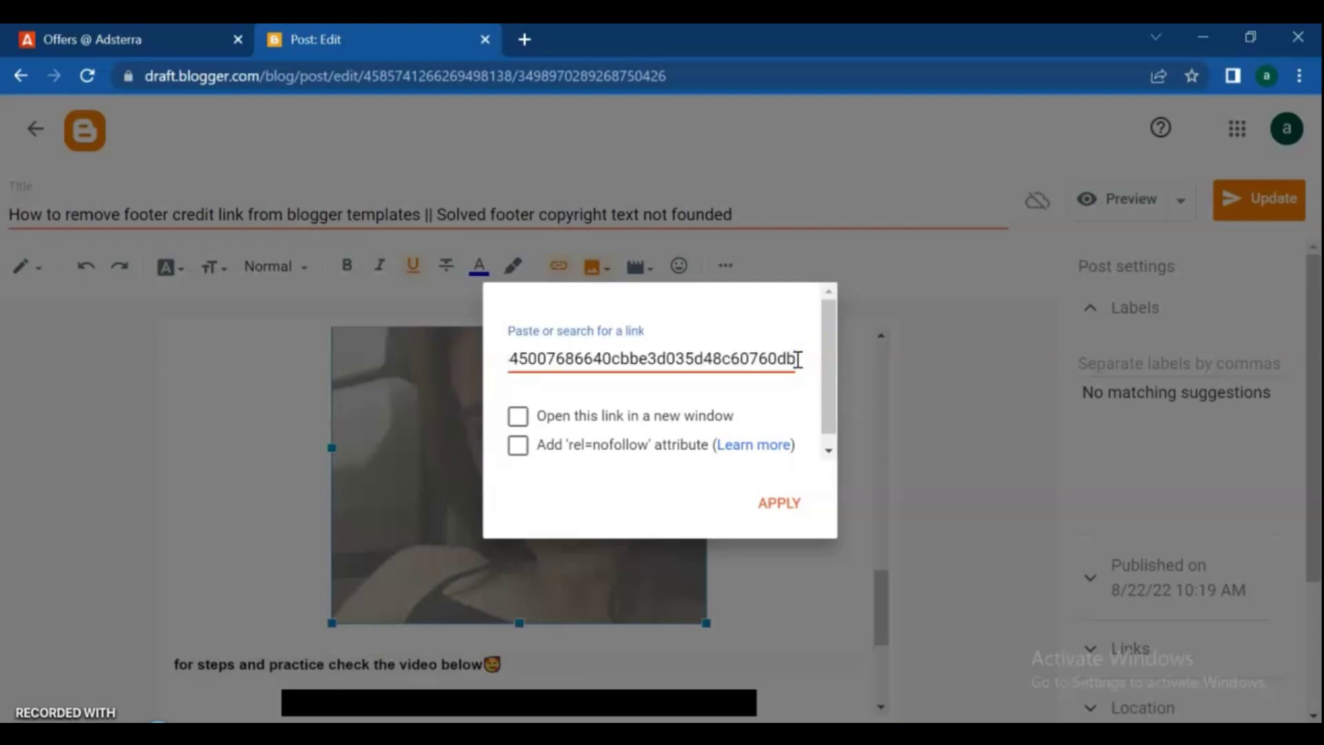
left_click(518, 416)
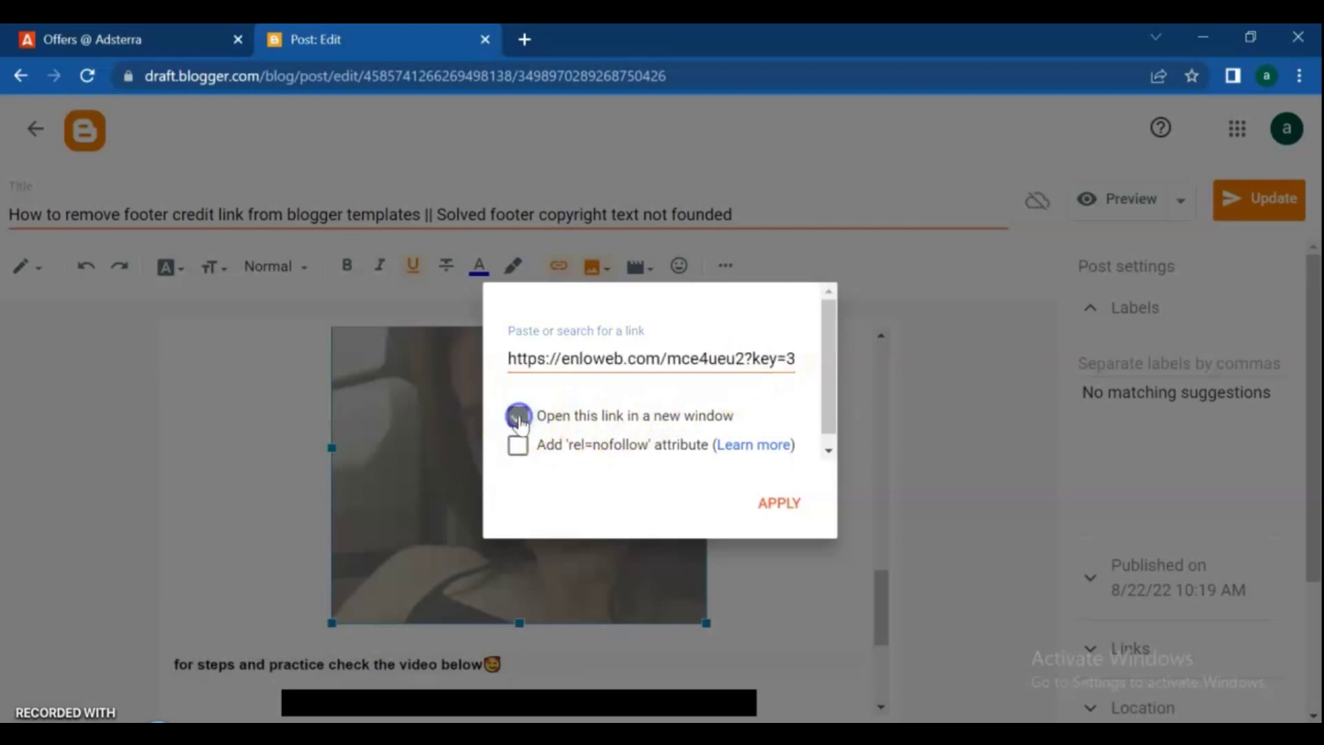
left_click(771, 502)
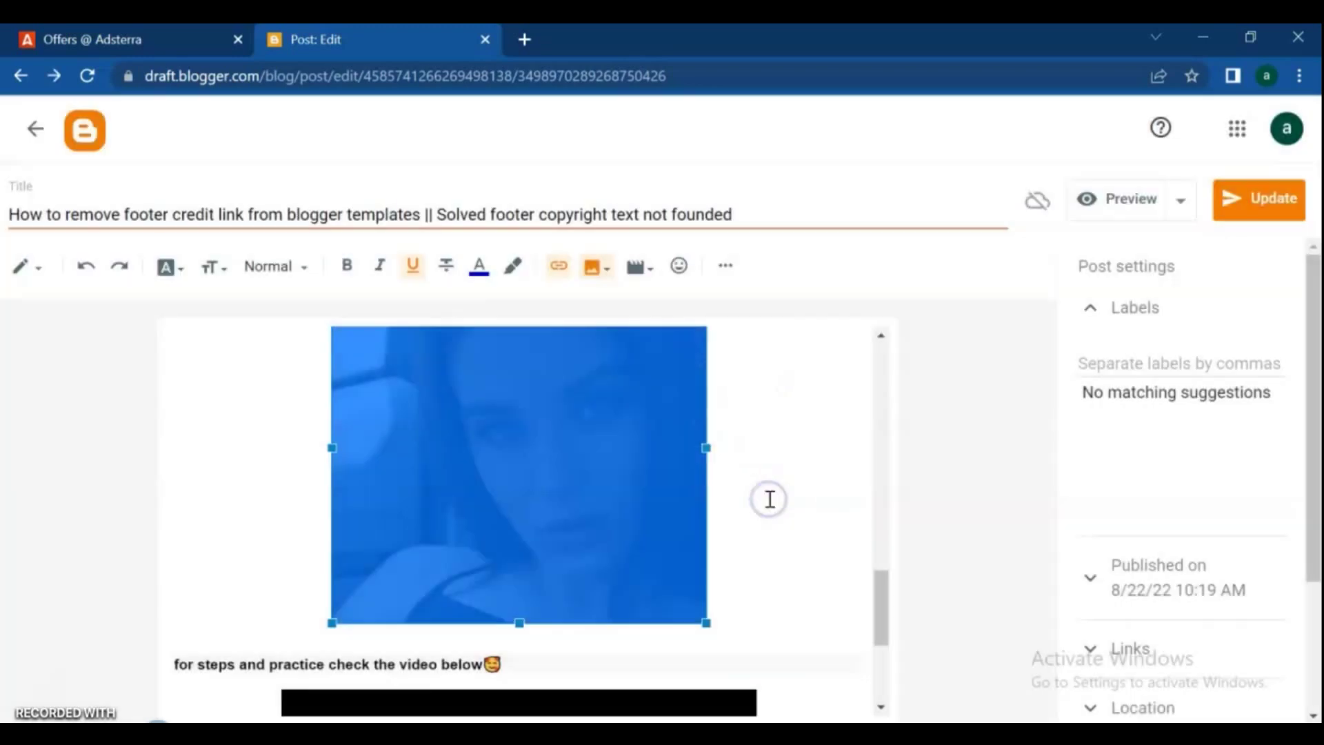
left_click(719, 620)
key("Return")
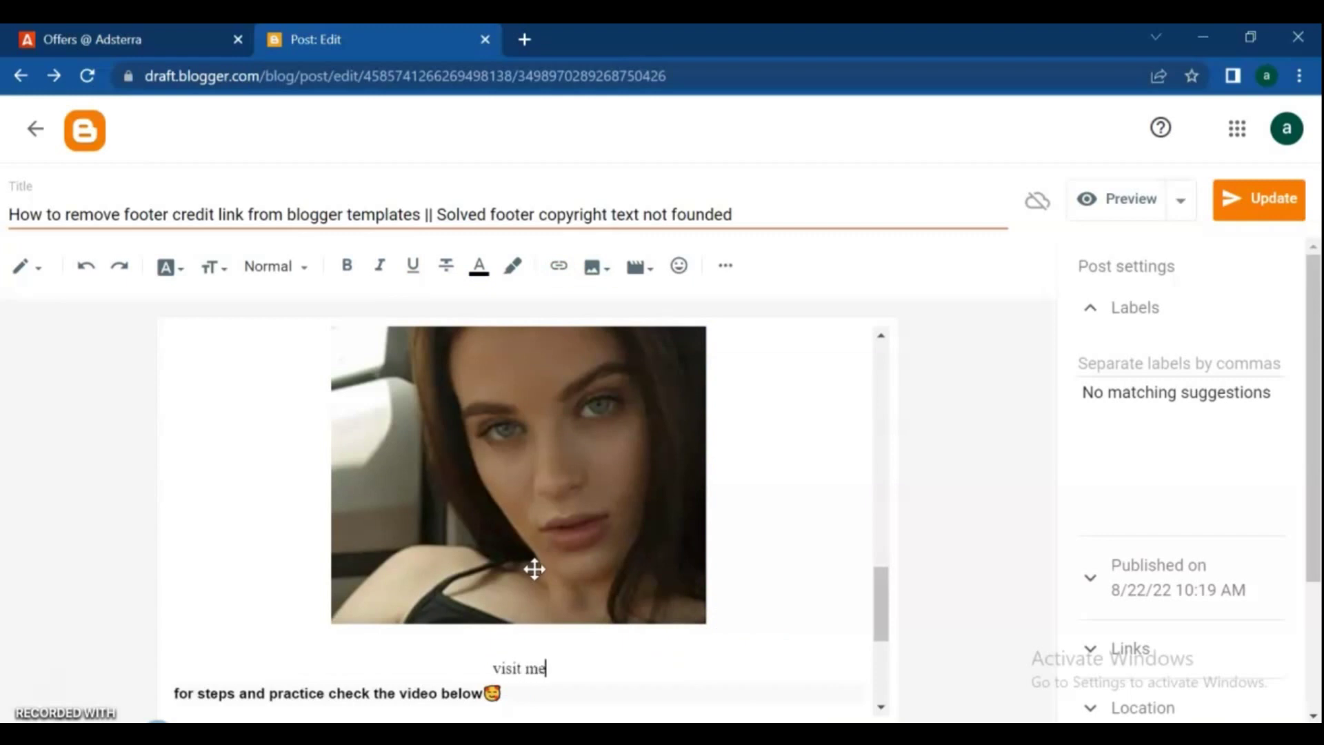
Step: Link the 'visit me' caption to the pasted offer URL, opening in a new window
left_click(550, 668)
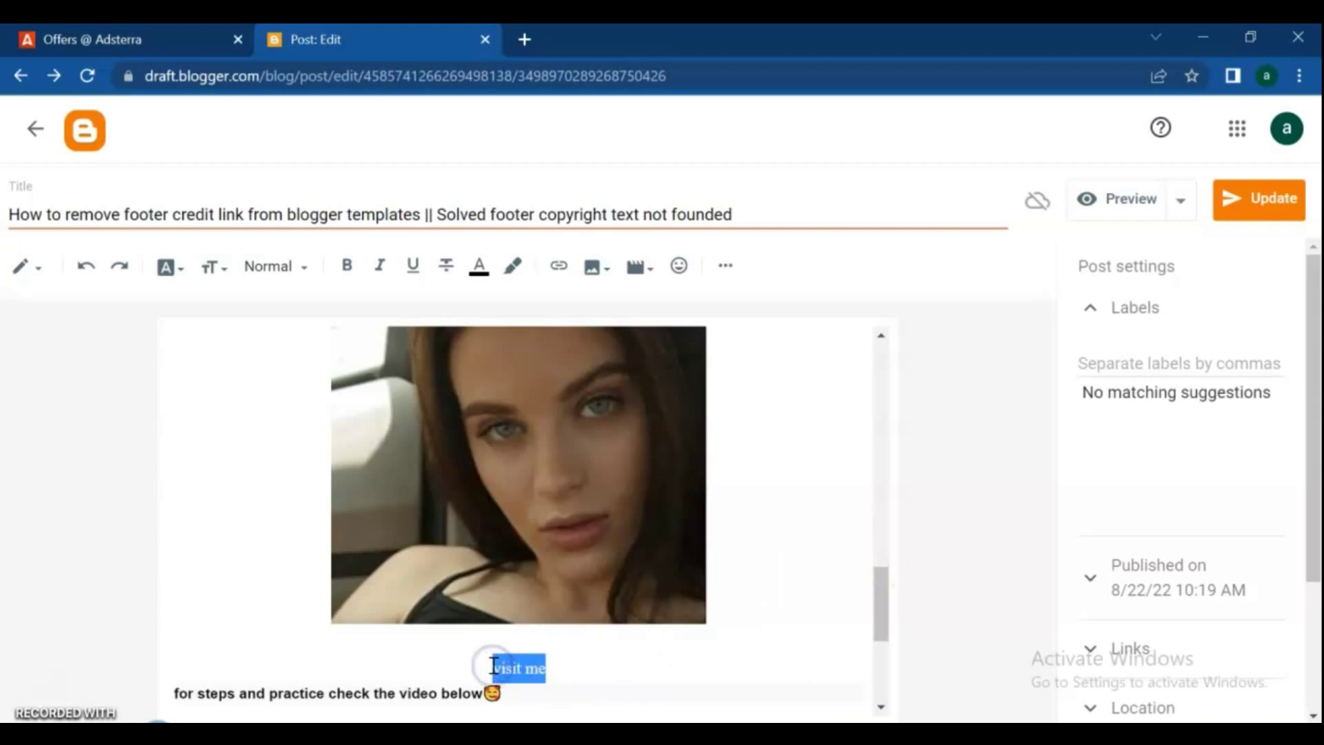
left_click(558, 266)
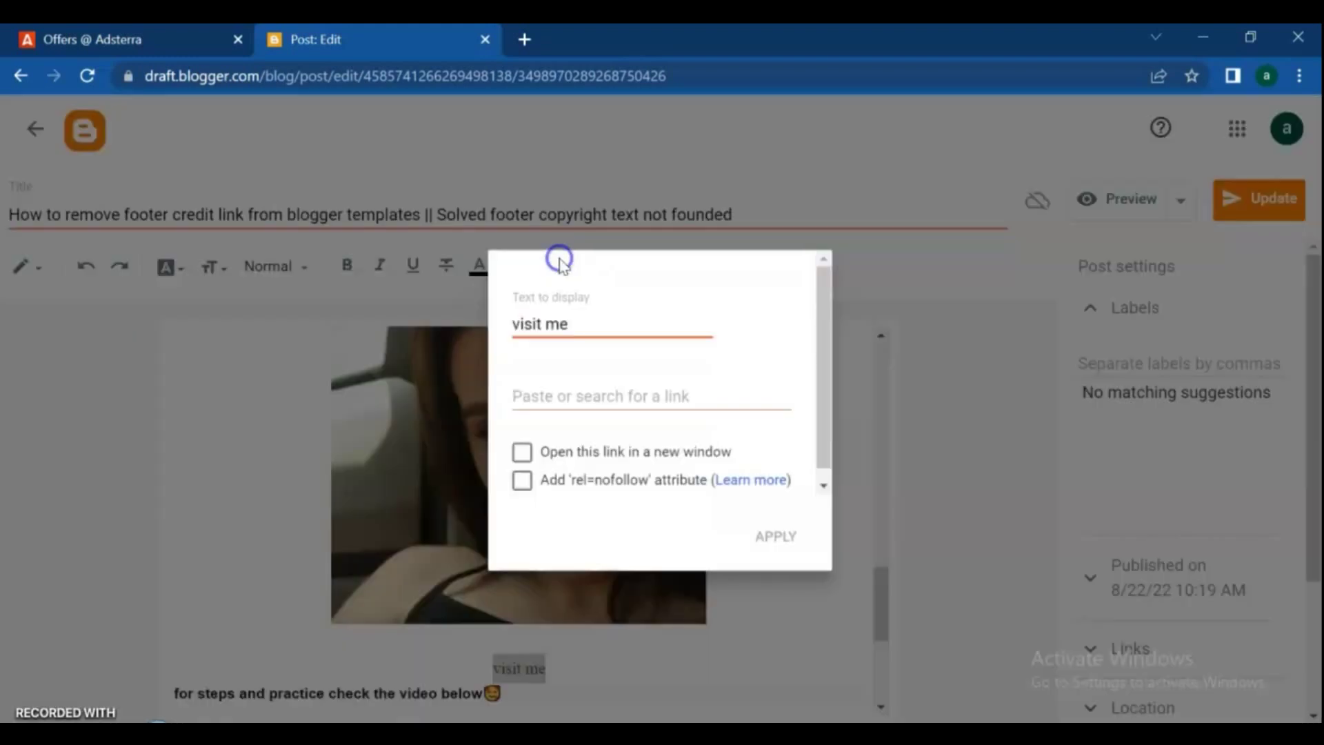
left_click(589, 395)
right_click(590, 395)
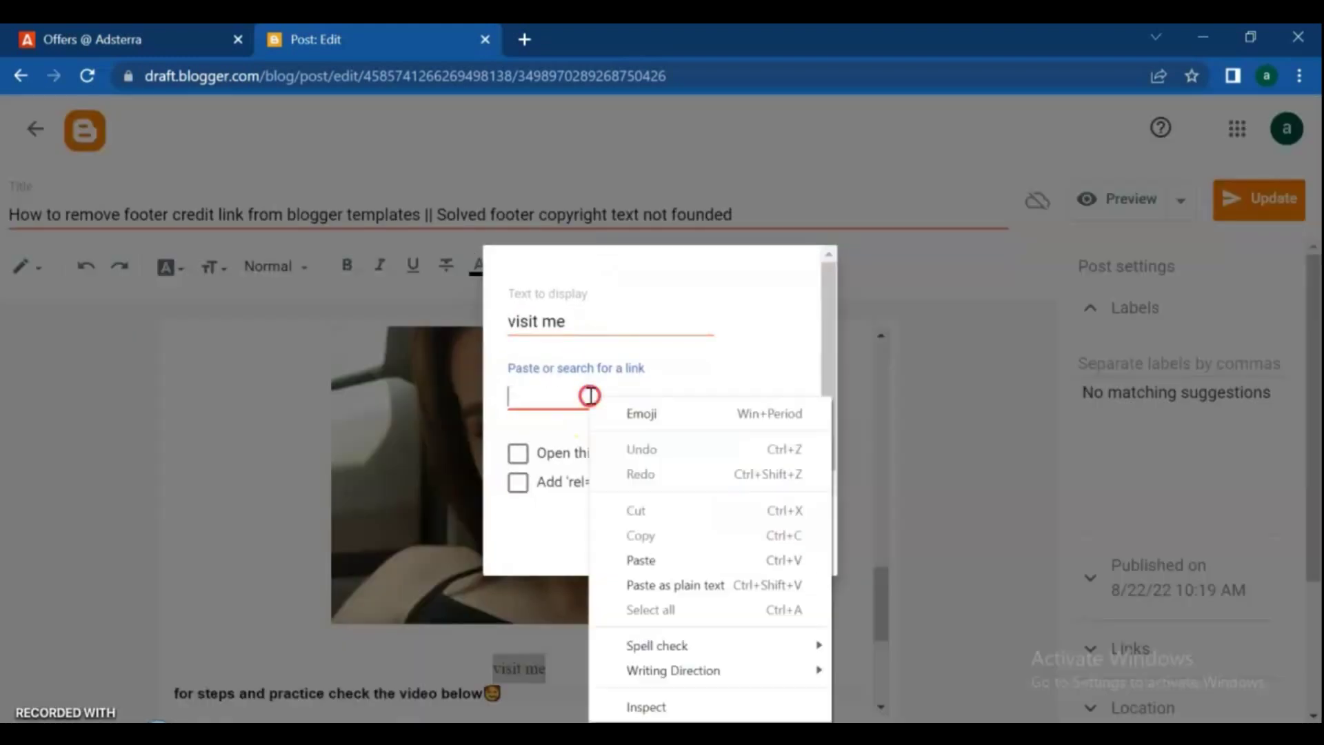
left_click(639, 559)
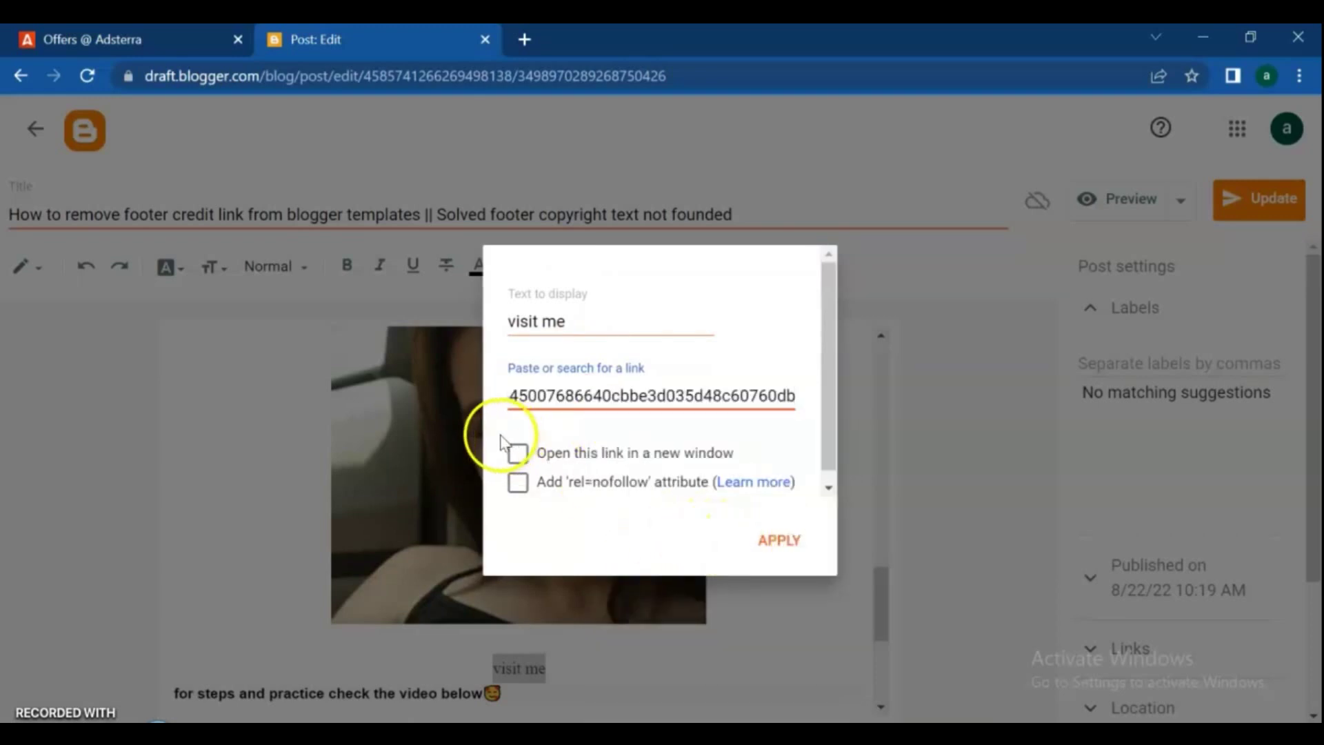
left_click(518, 455)
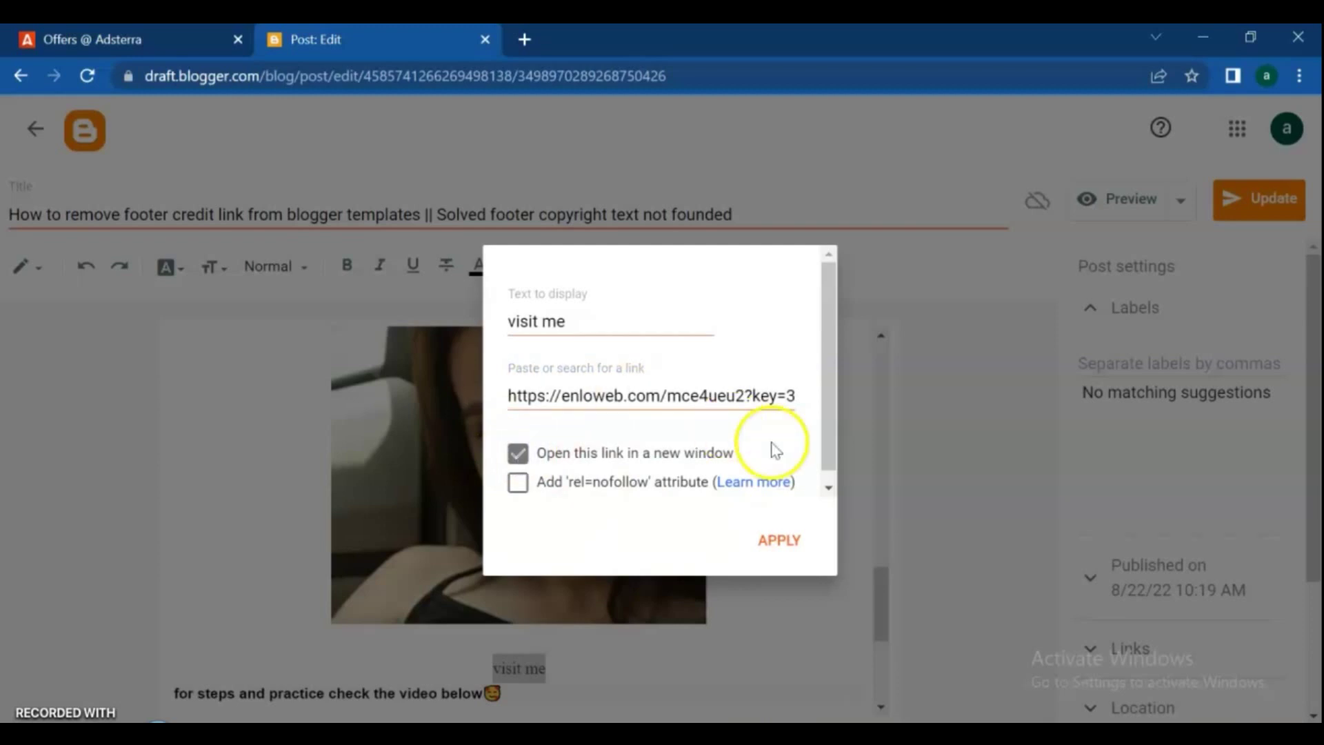
left_click(780, 545)
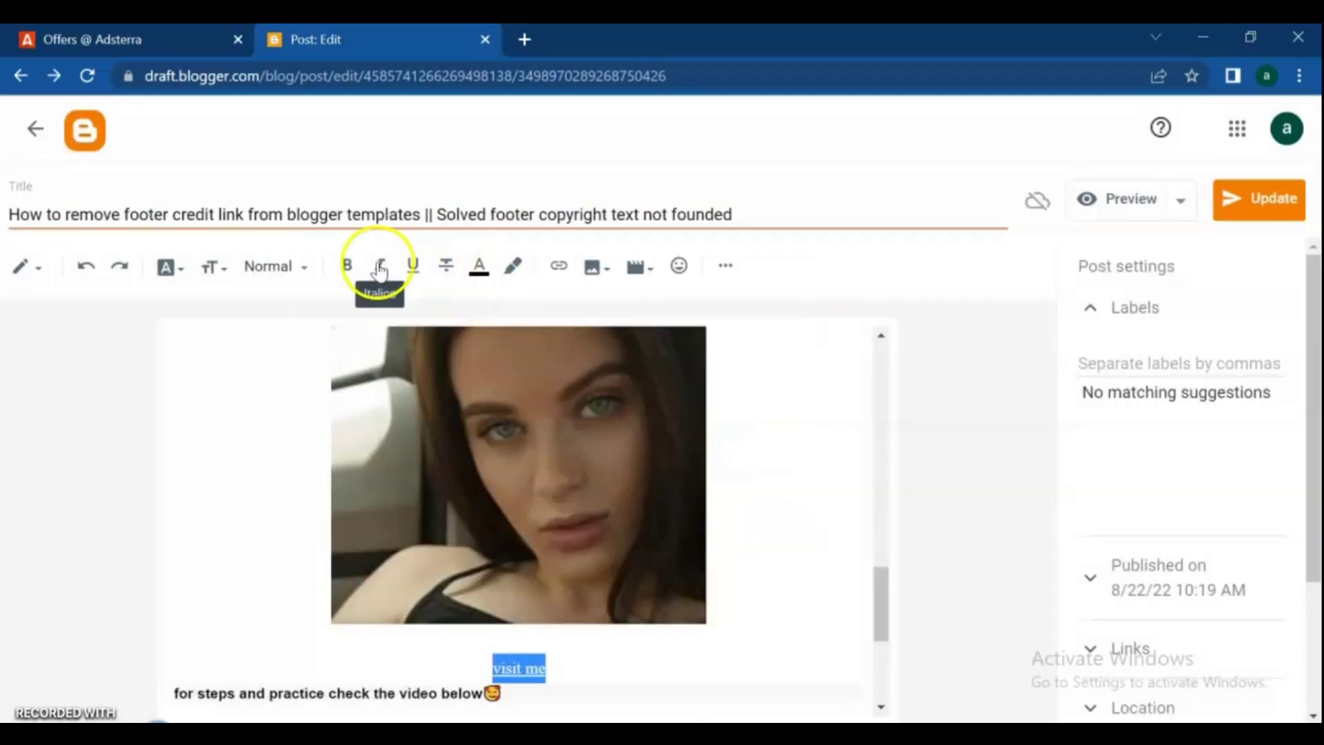
Step: Make 'visit me' bold and add an empty line beneath it
left_click(347, 265)
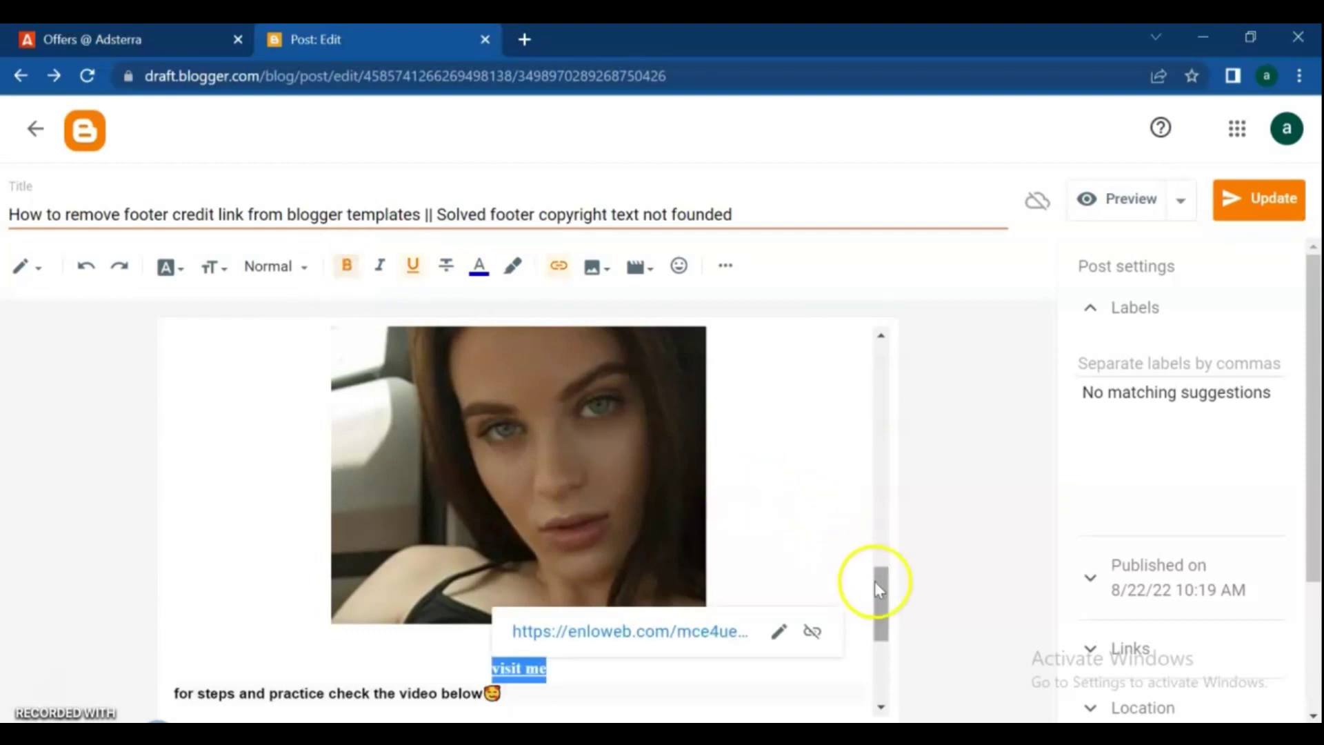
left_click_drag(886, 599, 883, 616)
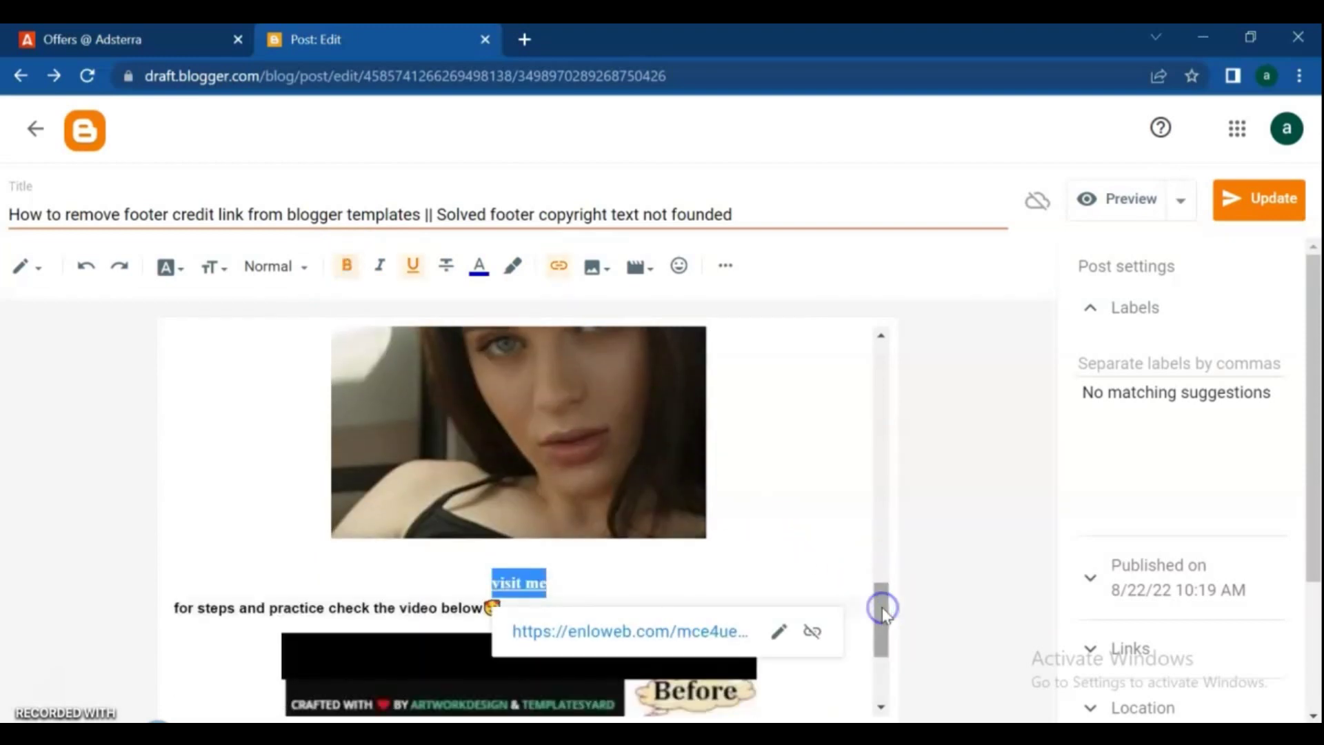
left_click(582, 586)
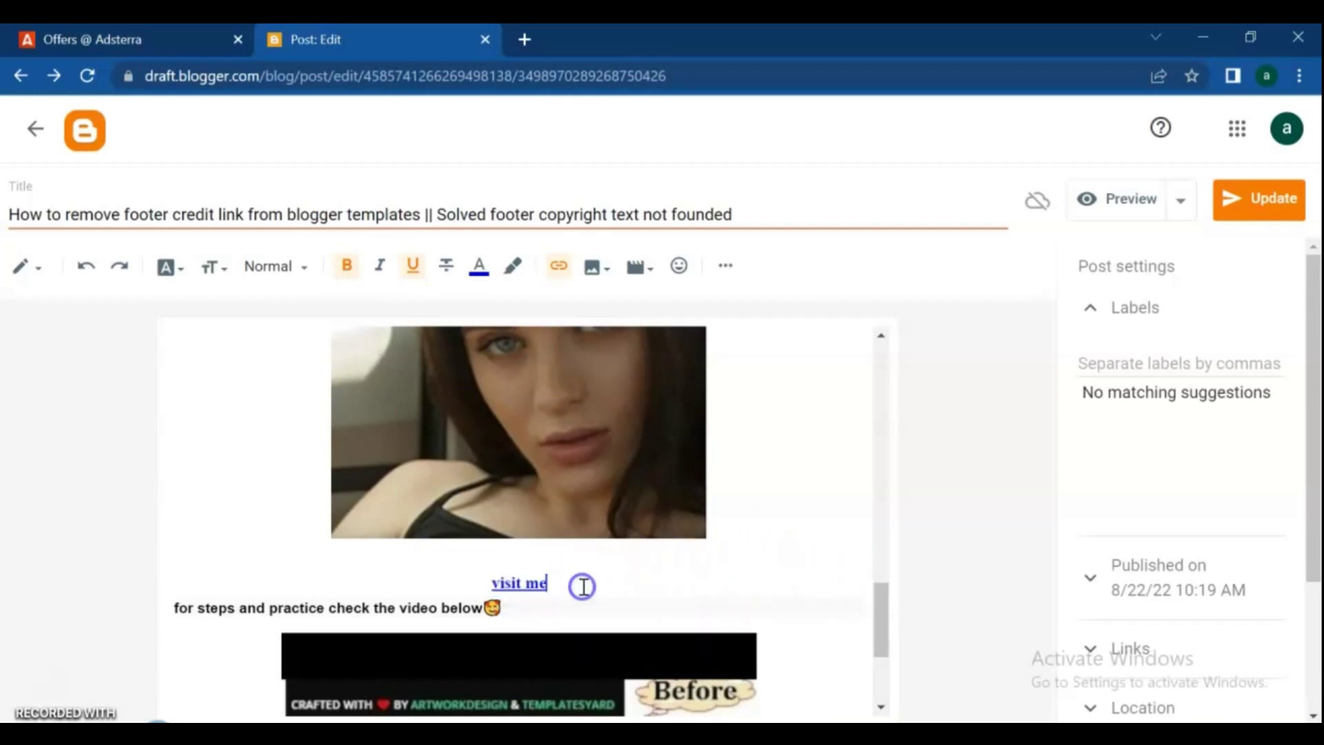
key("Return")
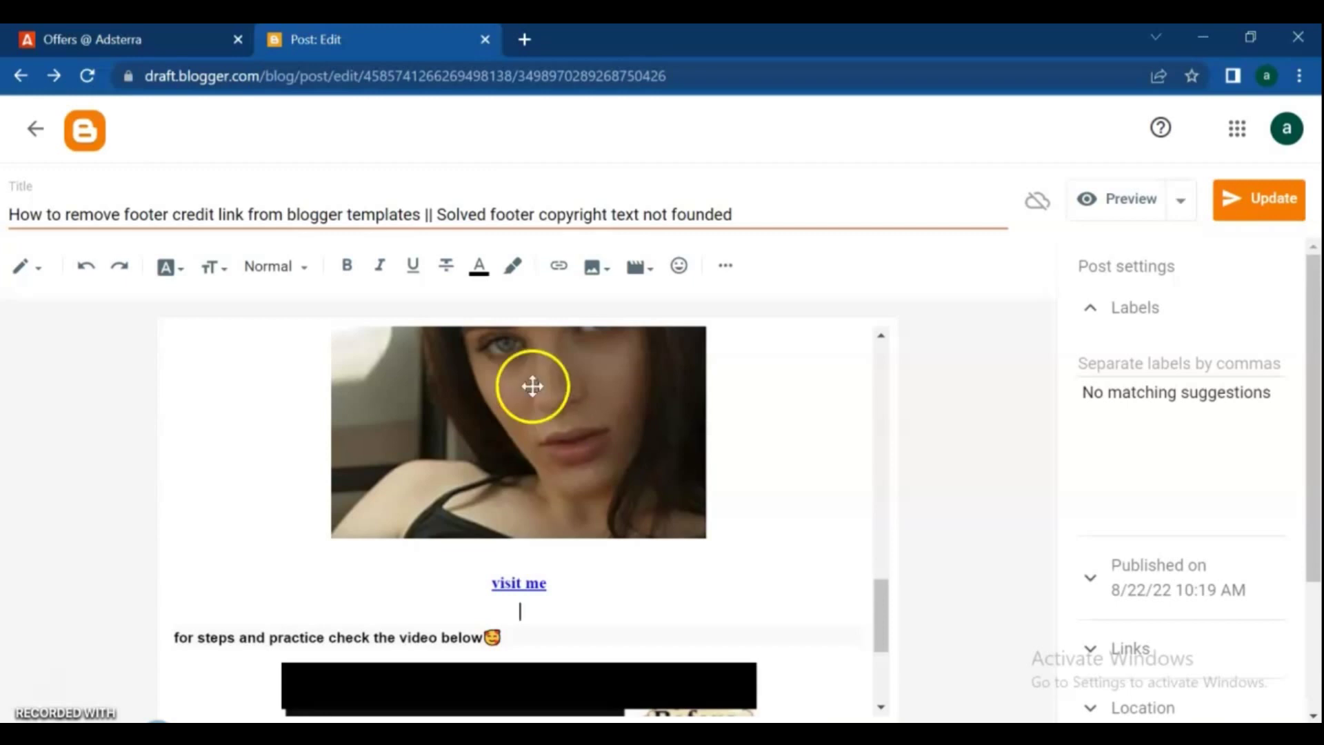
Step: Upload 2Capture.PNG from the computer and insert the round logo into the post
left_click(597, 274)
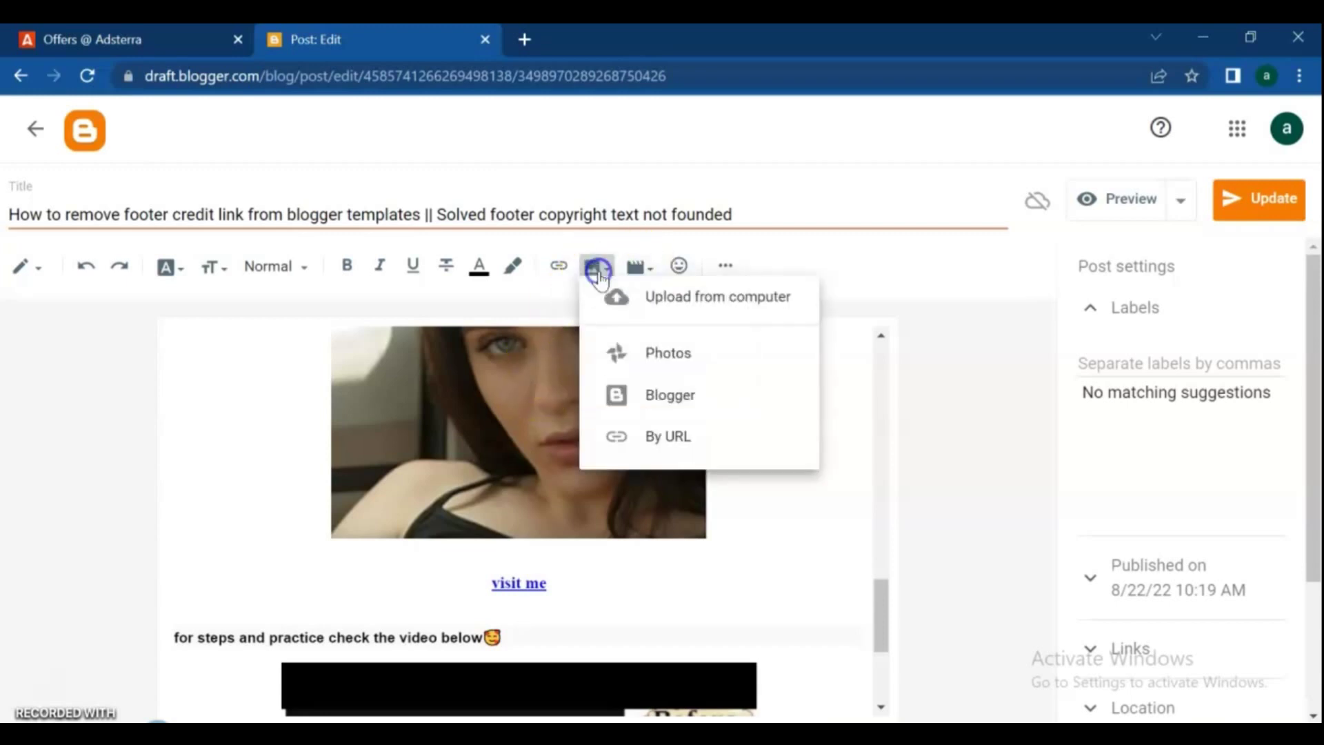
left_click(655, 319)
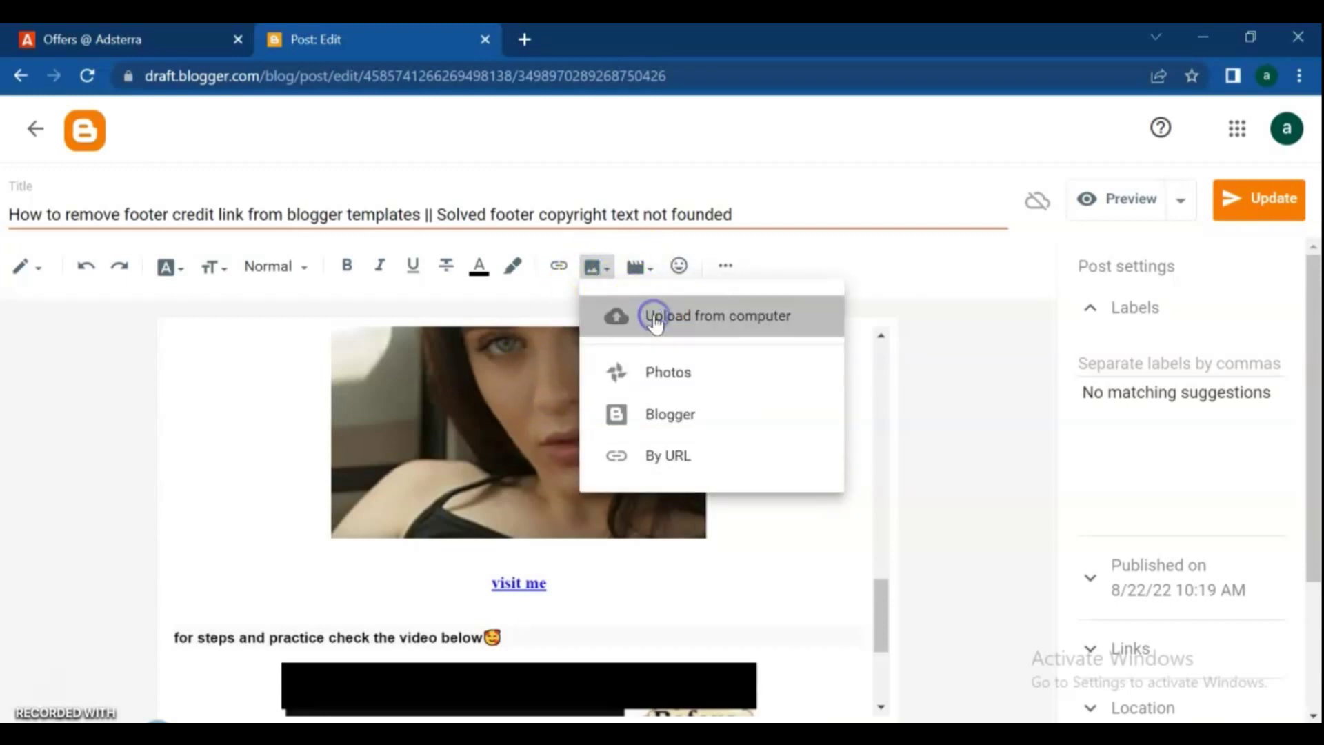
left_click(320, 281)
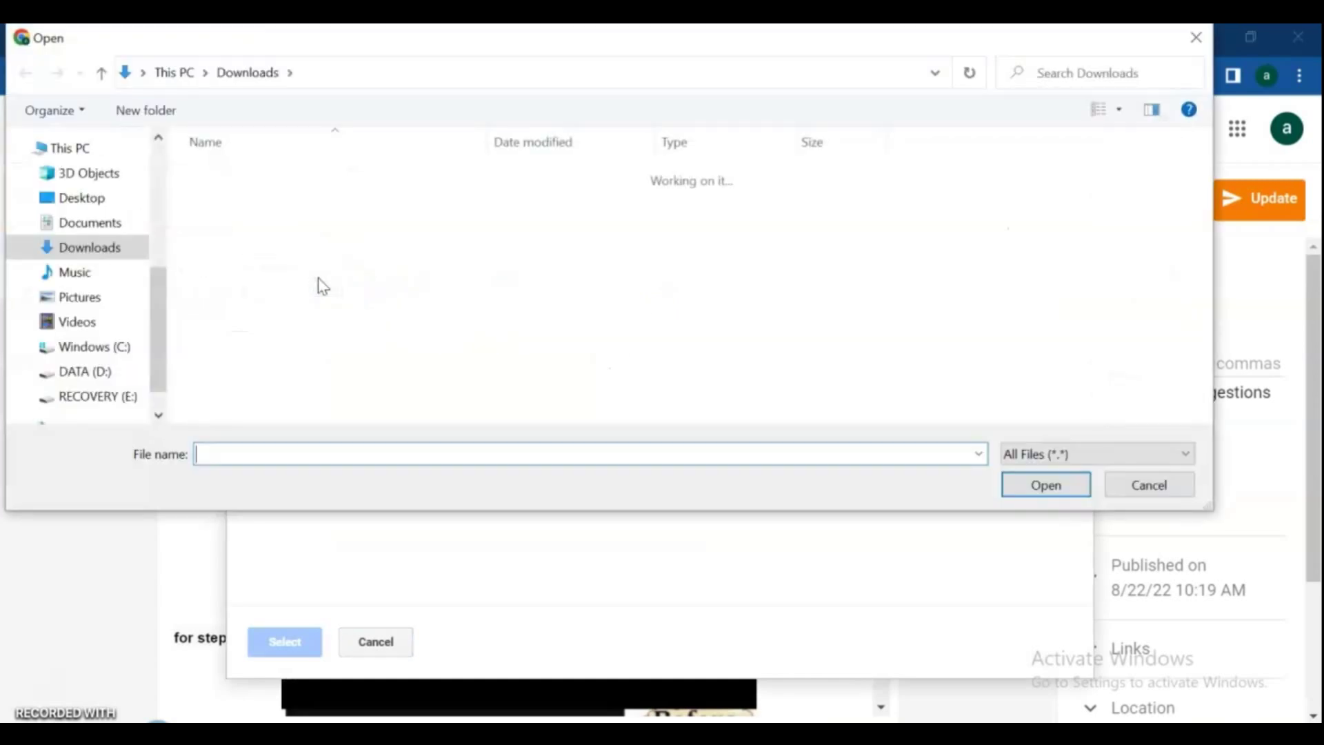
left_click(242, 221)
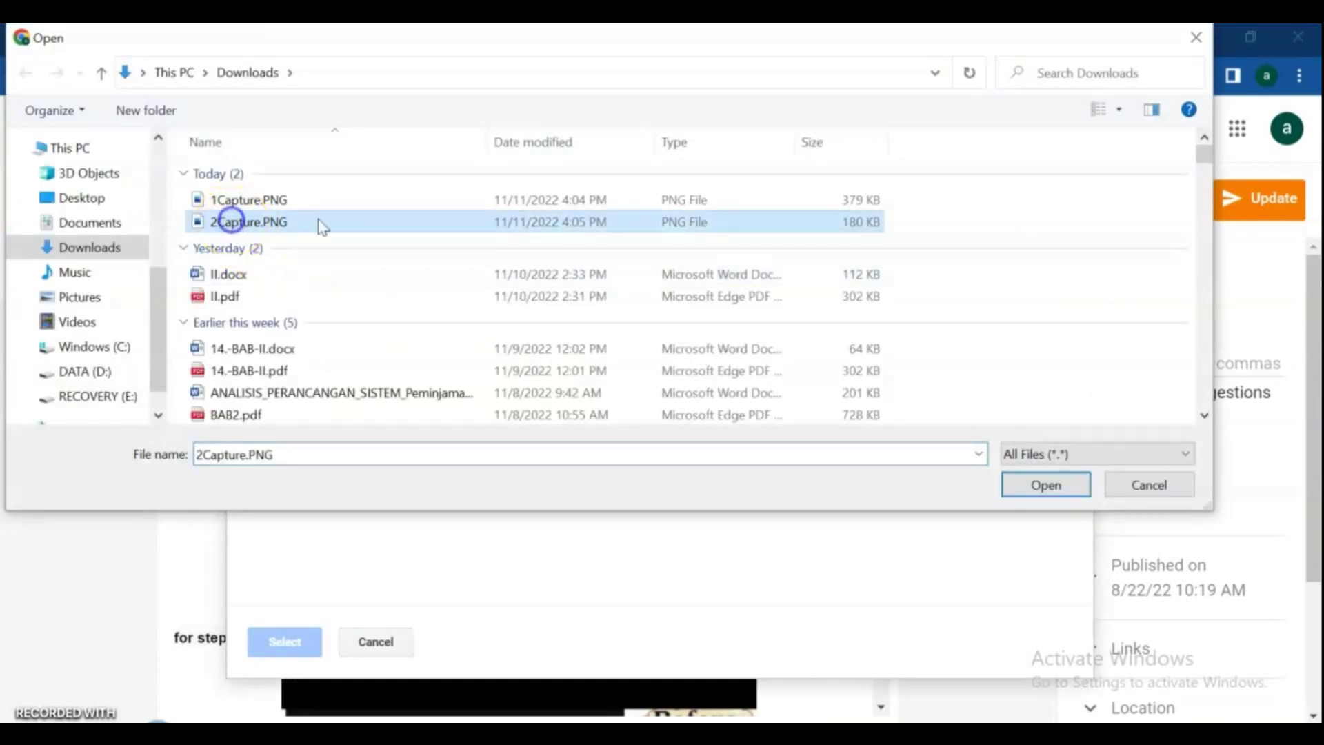
left_click(1045, 486)
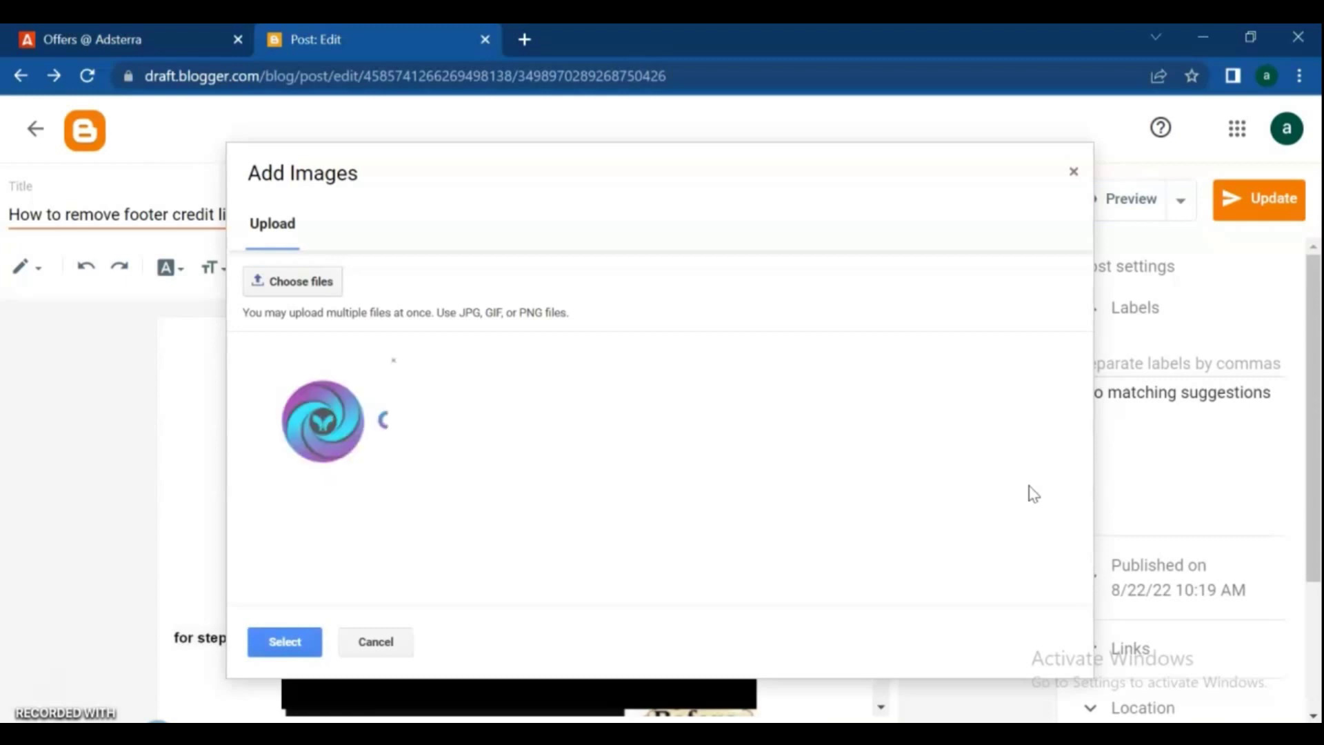
left_click(278, 642)
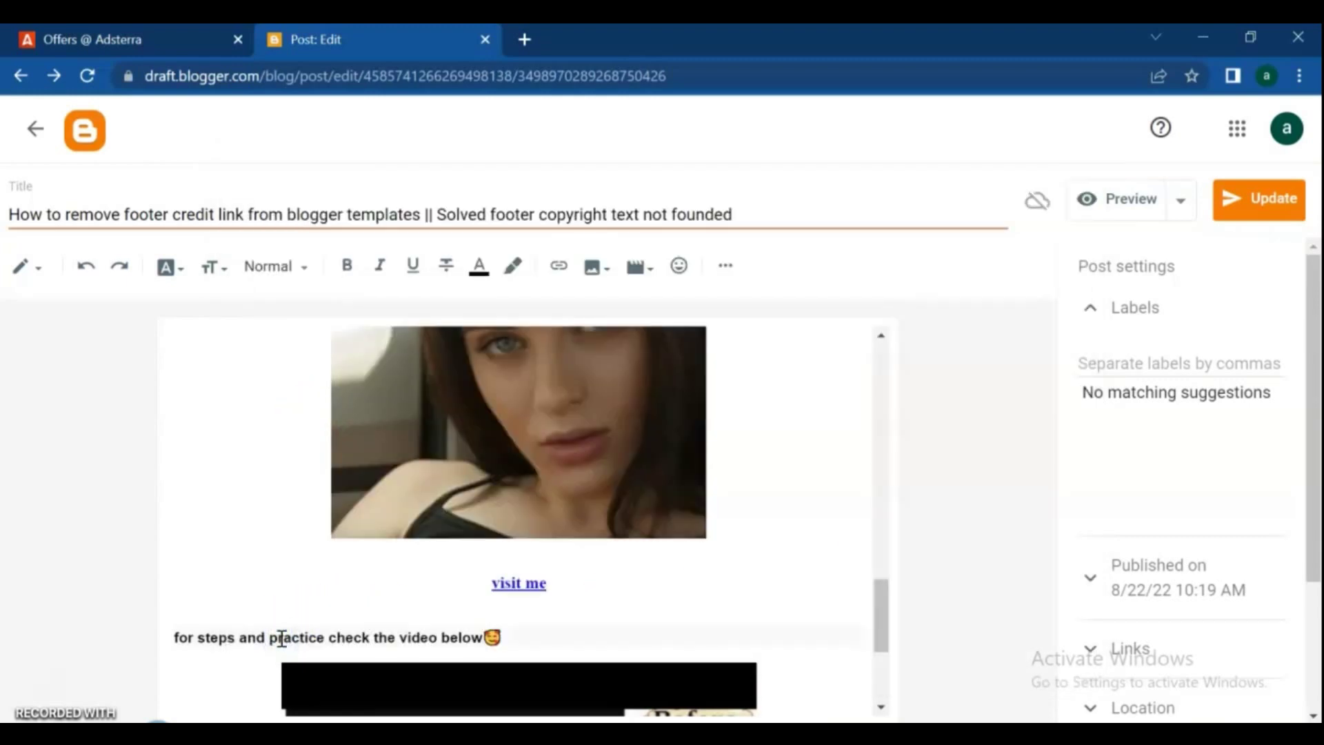
Step: Enlarge the logo image below 'visit me' with its corner handle
left_click_drag(882, 573, 882, 594)
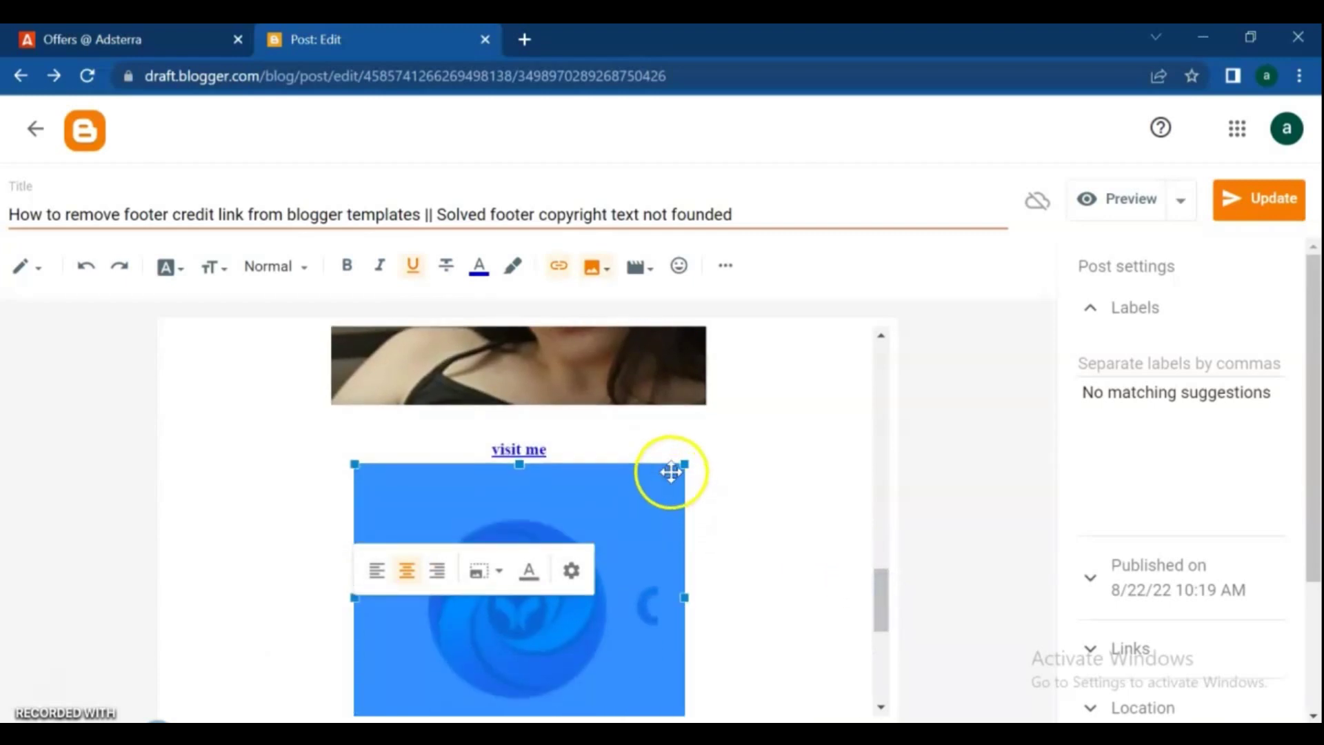
left_click_drag(683, 467, 702, 458)
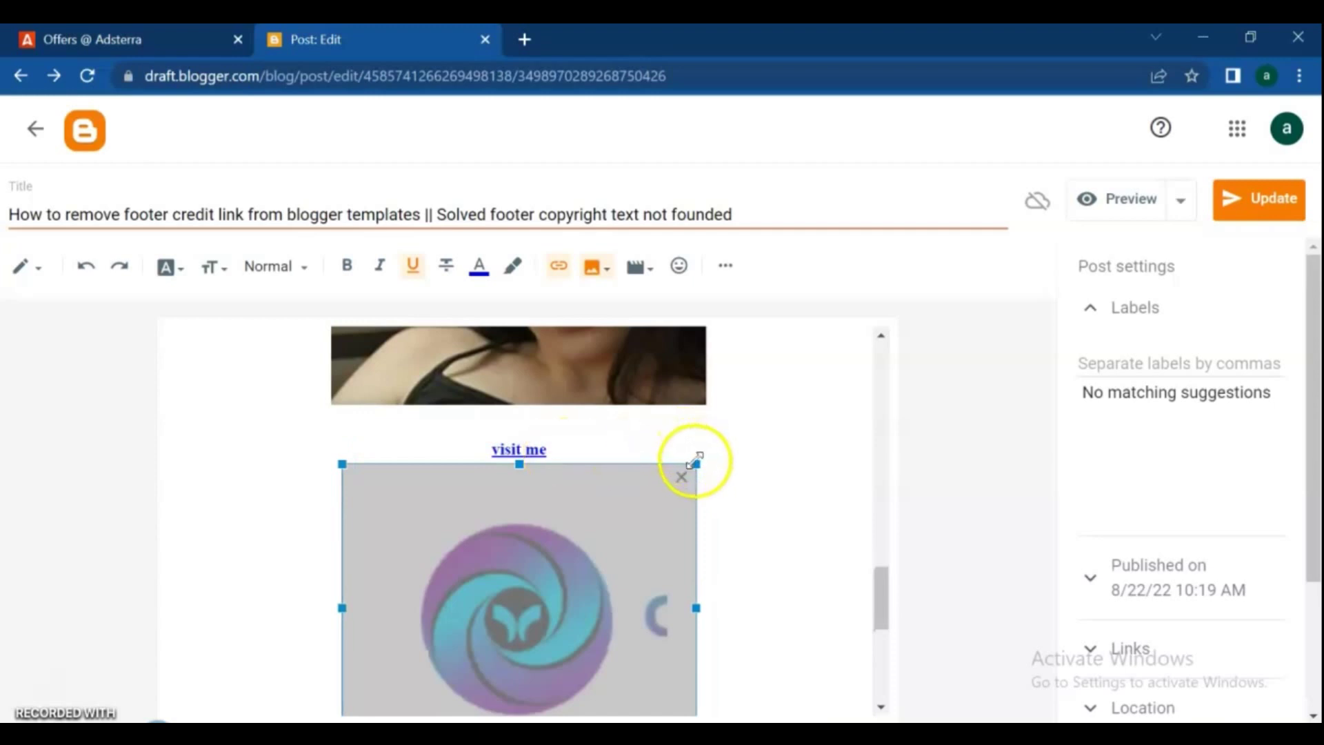
left_click_drag(696, 461, 710, 457)
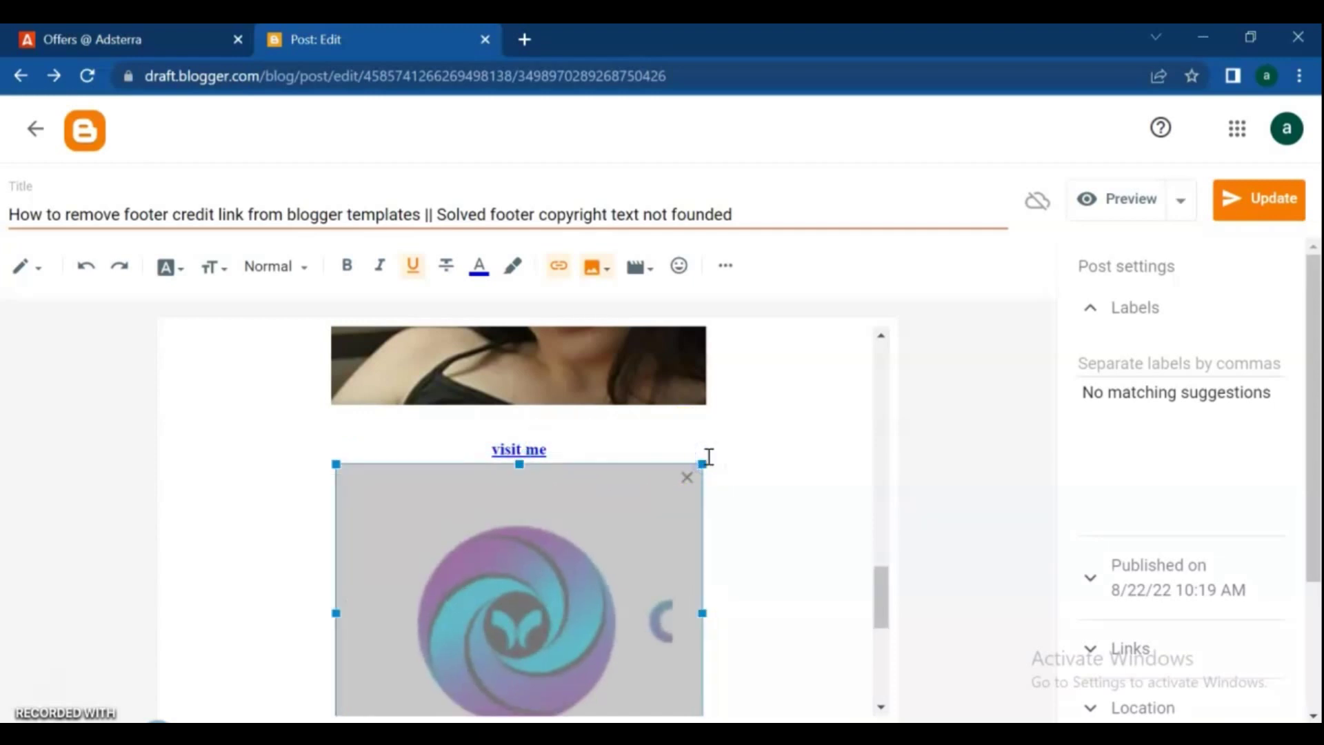
left_click_drag(885, 595, 885, 614)
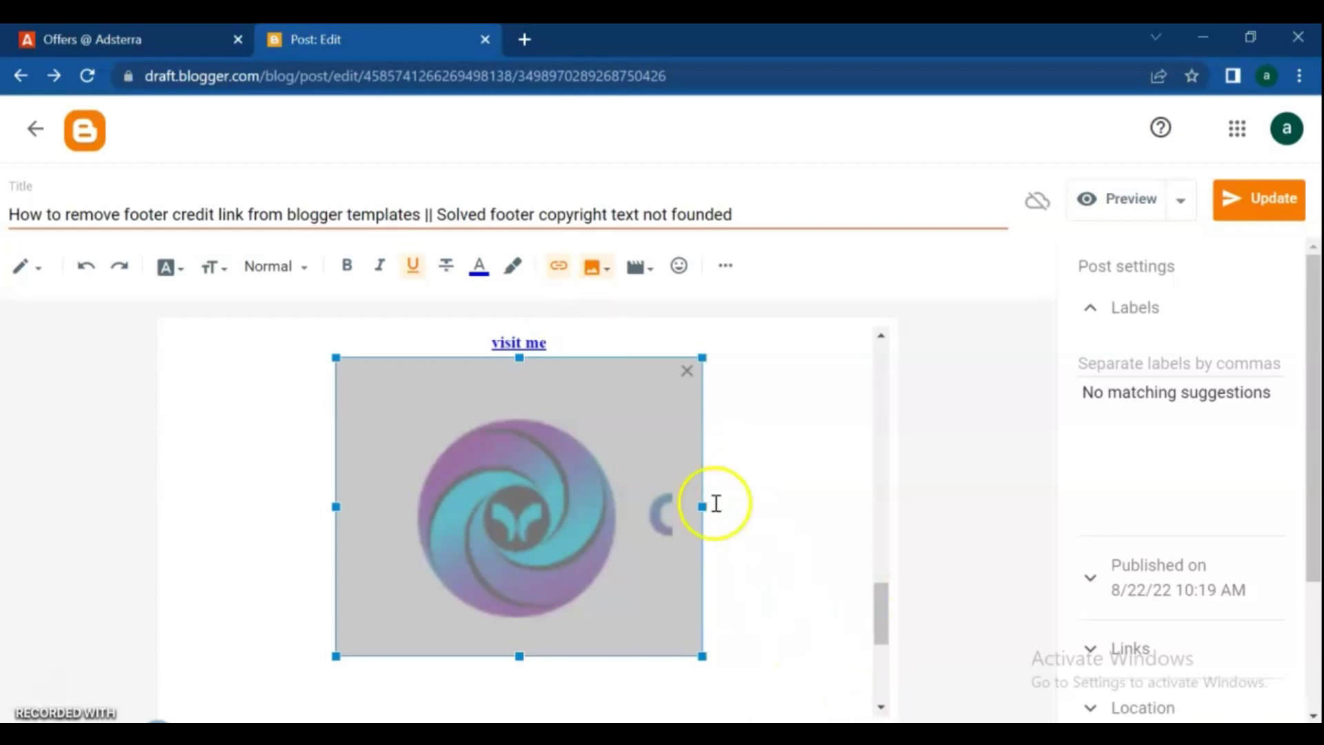
Step: Copy the Chromnius Browser offer's direct link from the Adsterra tab
key("ctrl+shift+Tab")
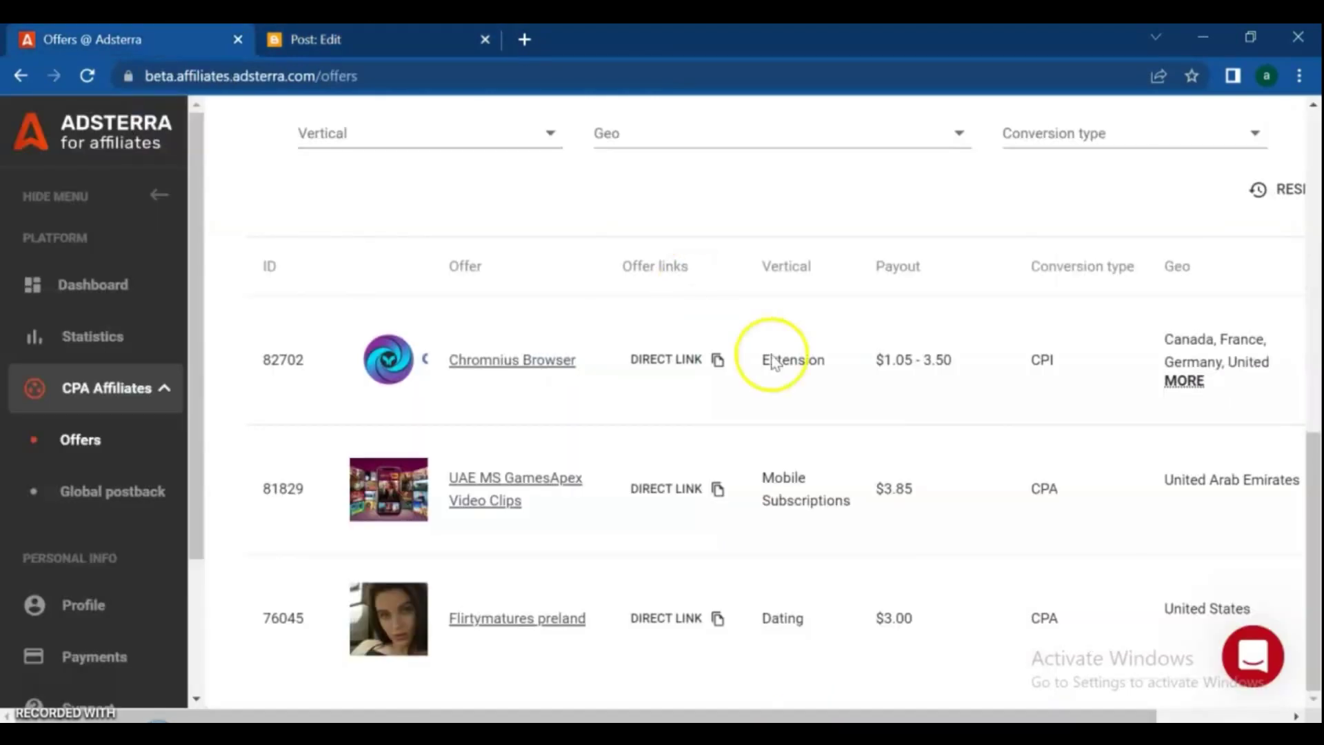
left_click(690, 362)
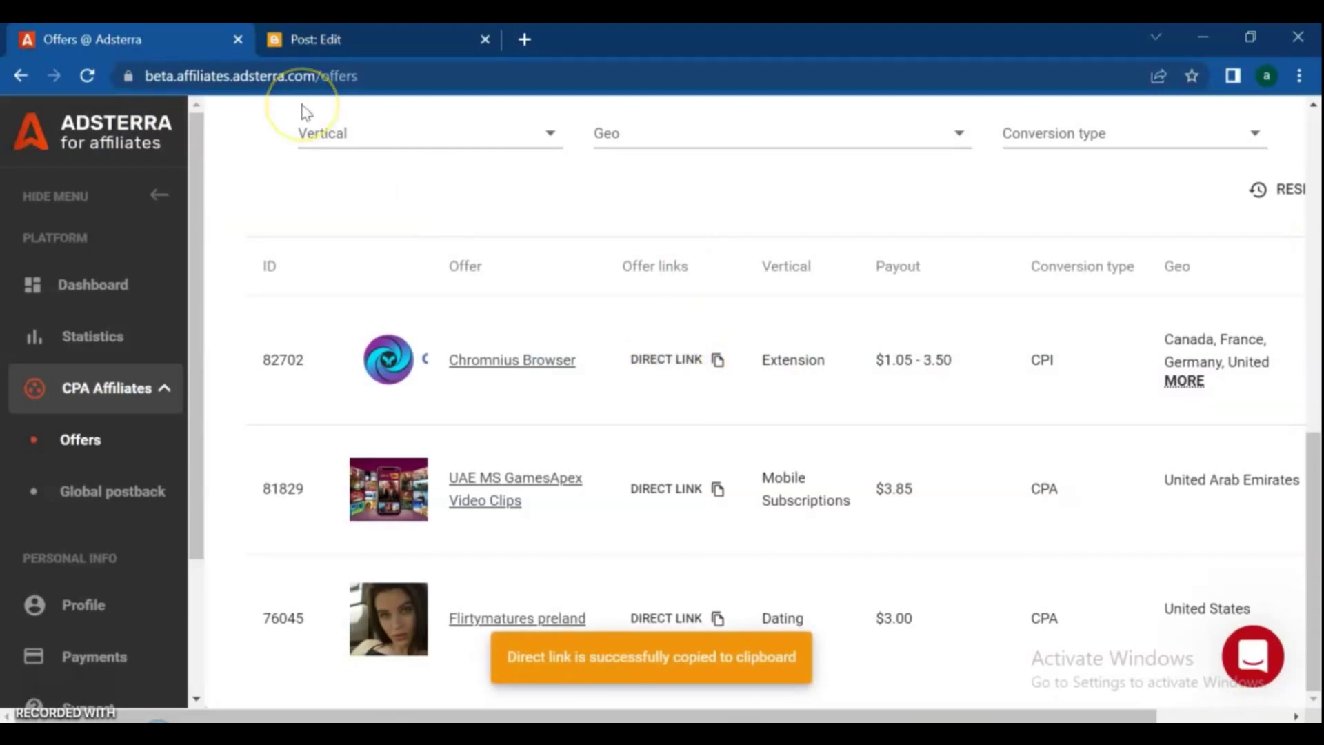
key("ctrl+Tab")
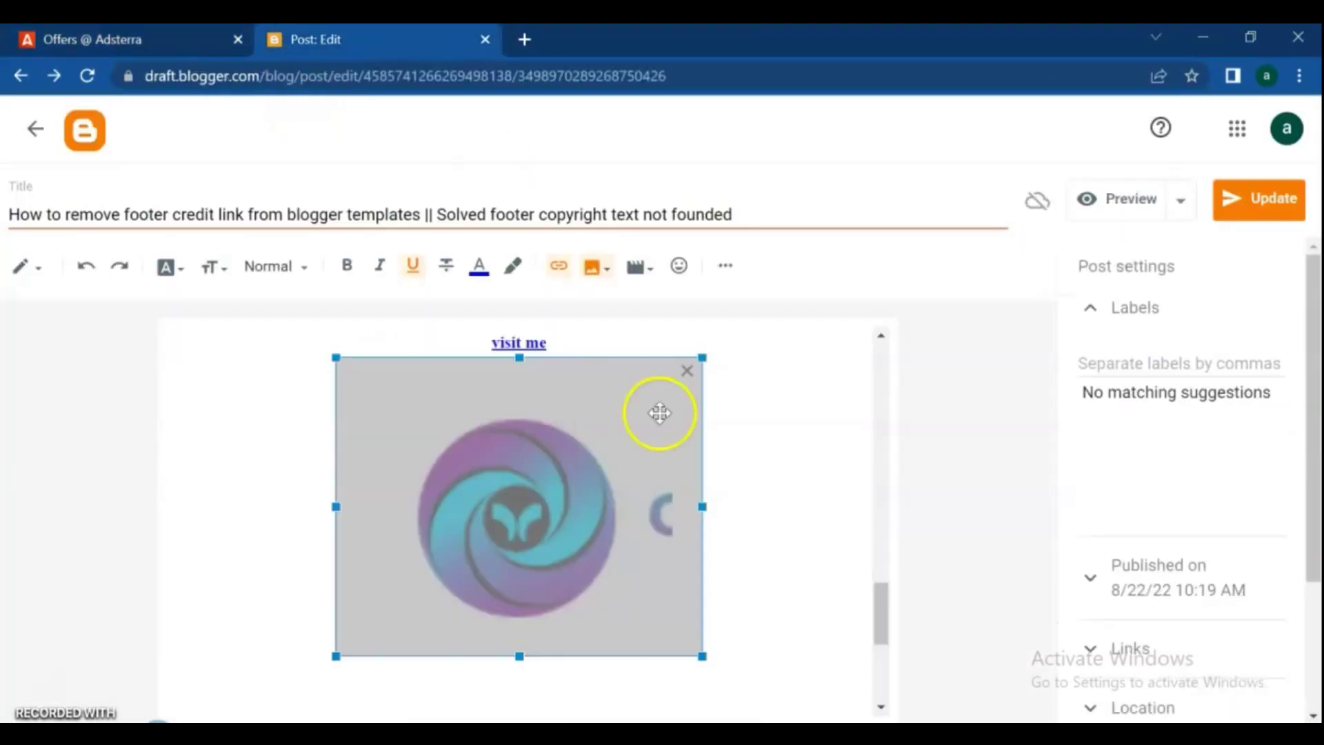
Step: Replace the logo image's link with the copied offer URL, opening in a new window
left_click(556, 269)
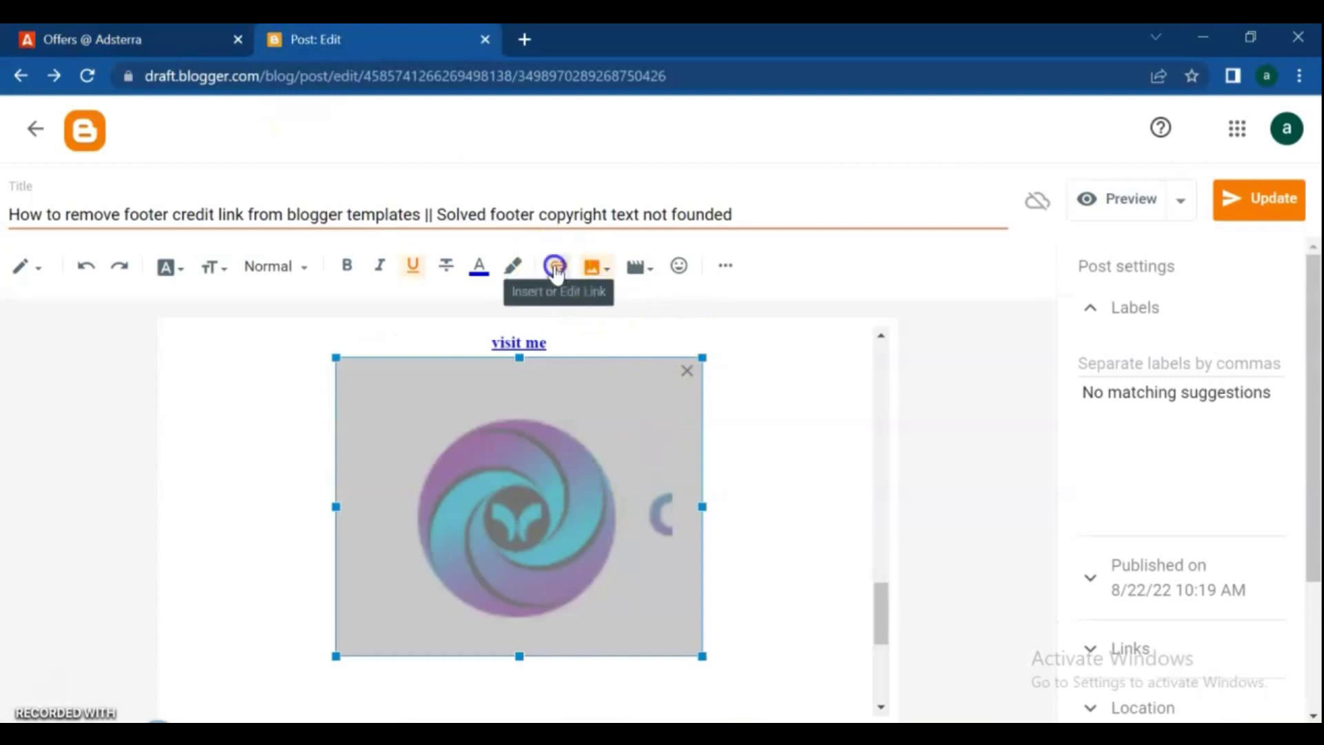
left_click(621, 356)
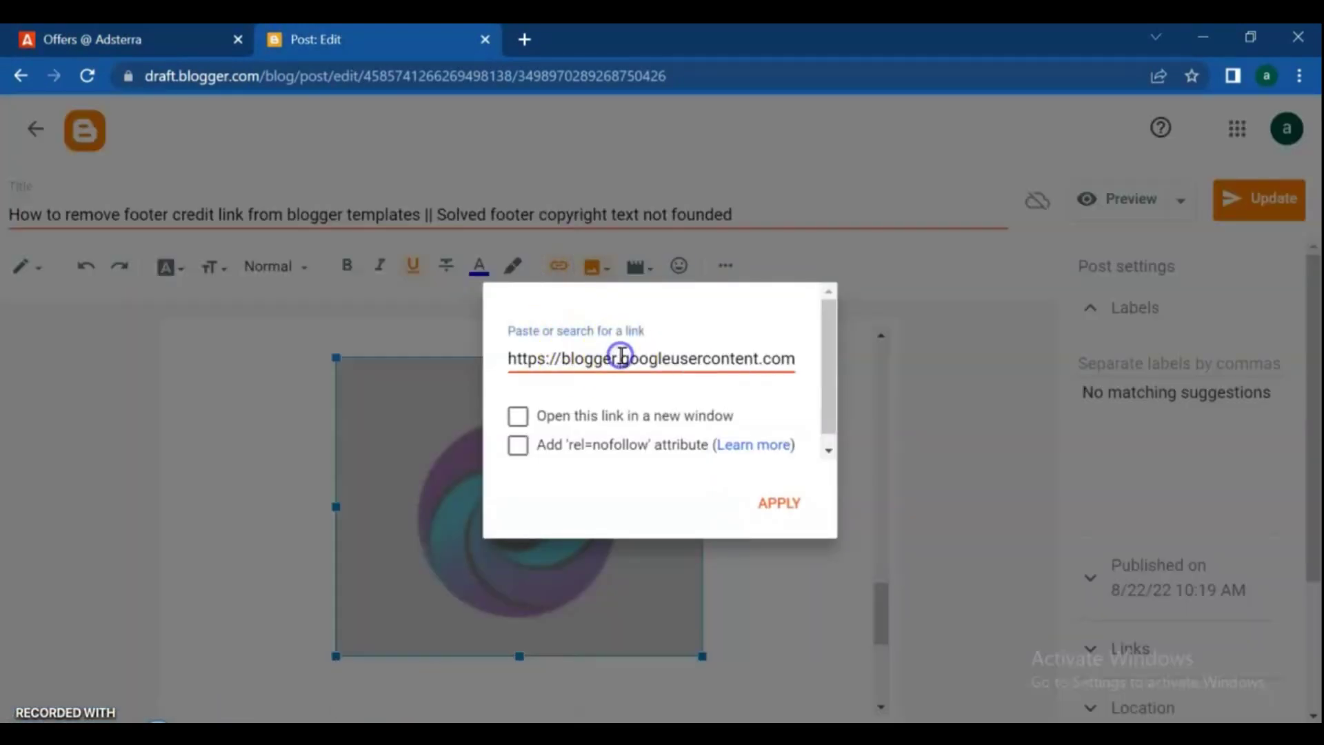
key("ctrl+a")
key("BackSpace")
key("ctrl+v")
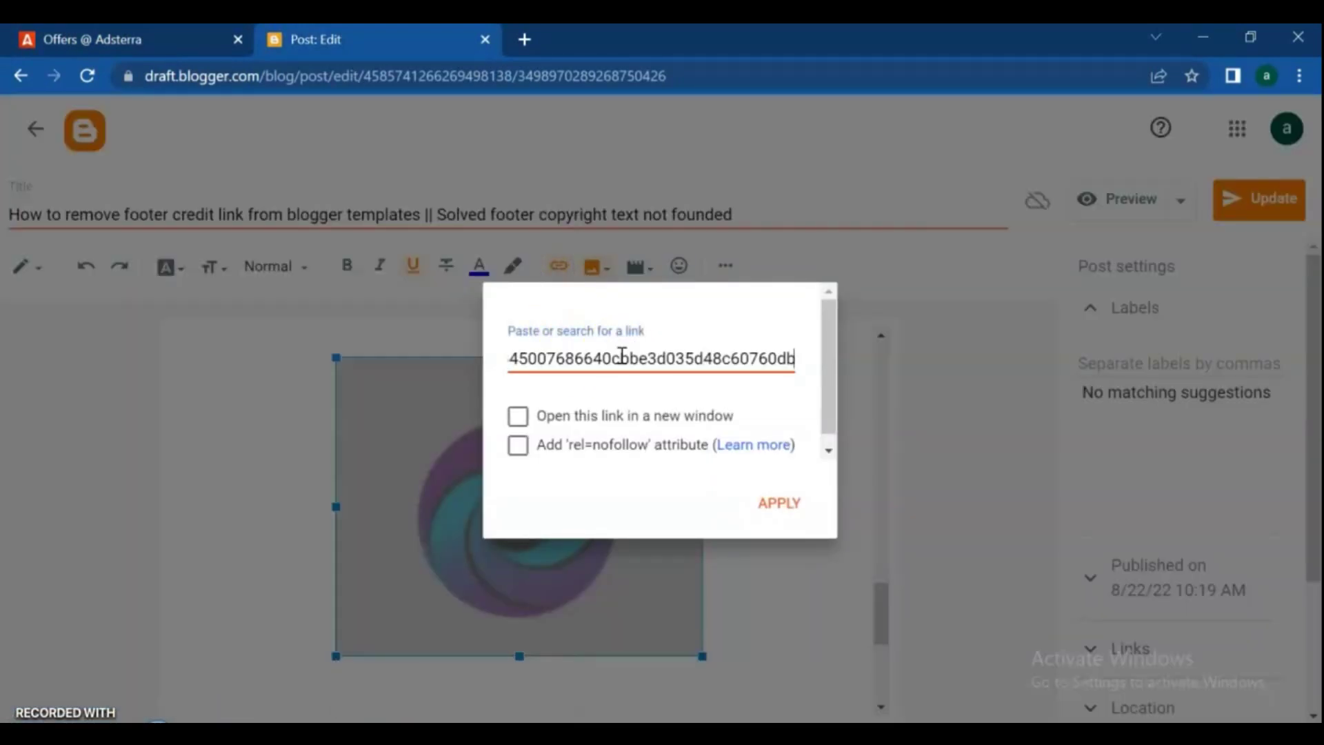
left_click(518, 416)
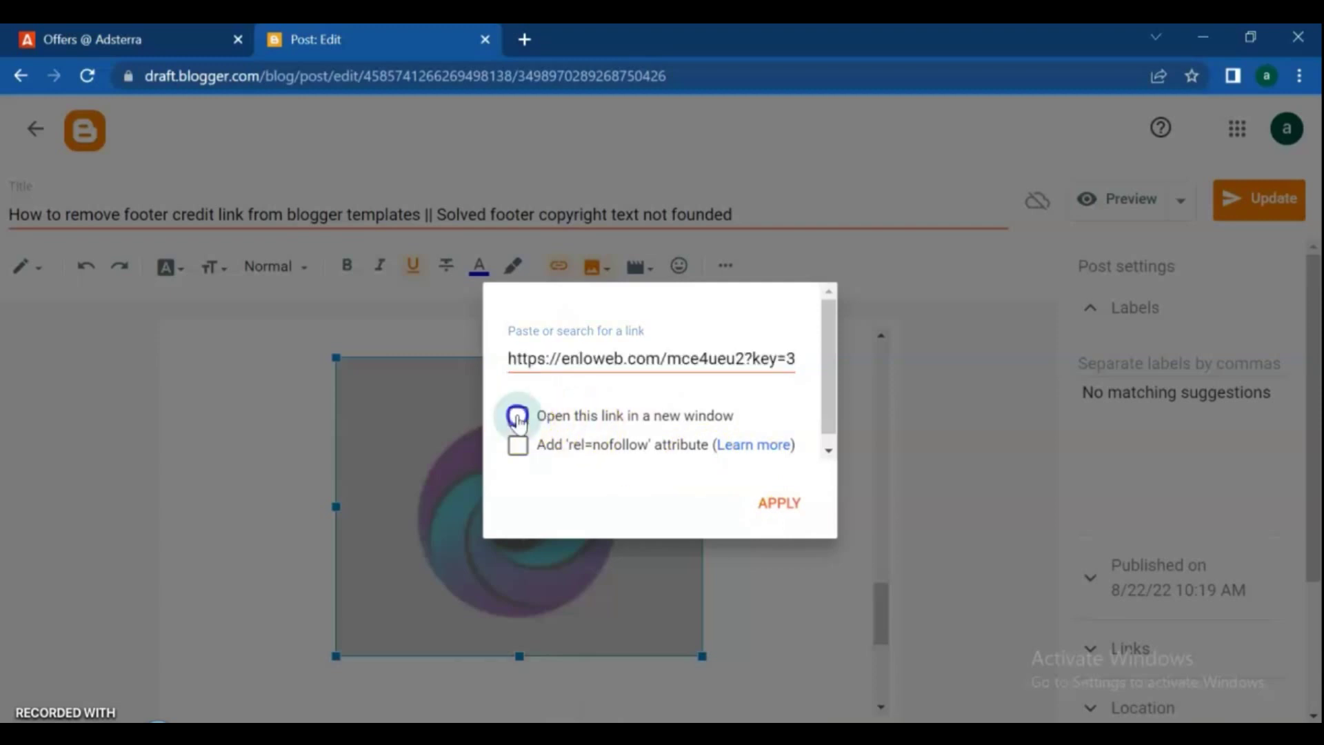
left_click(778, 503)
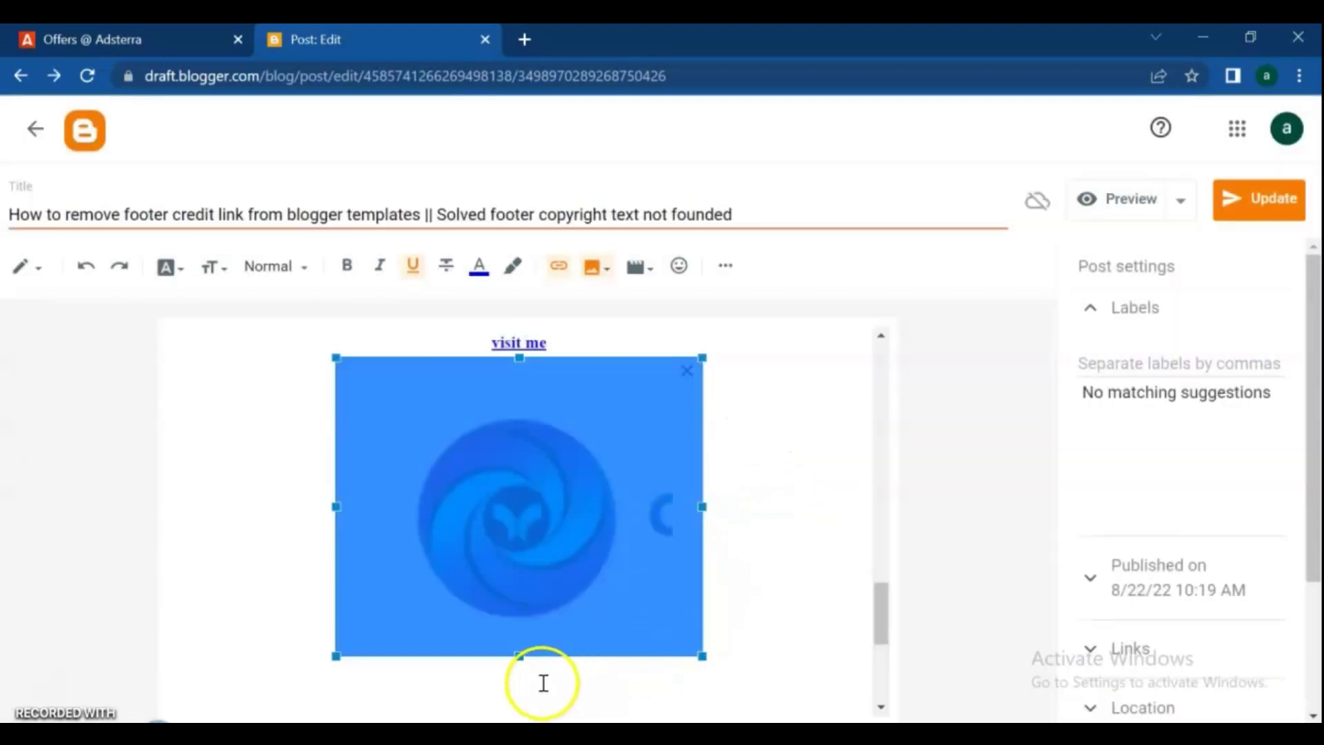
left_click(542, 682)
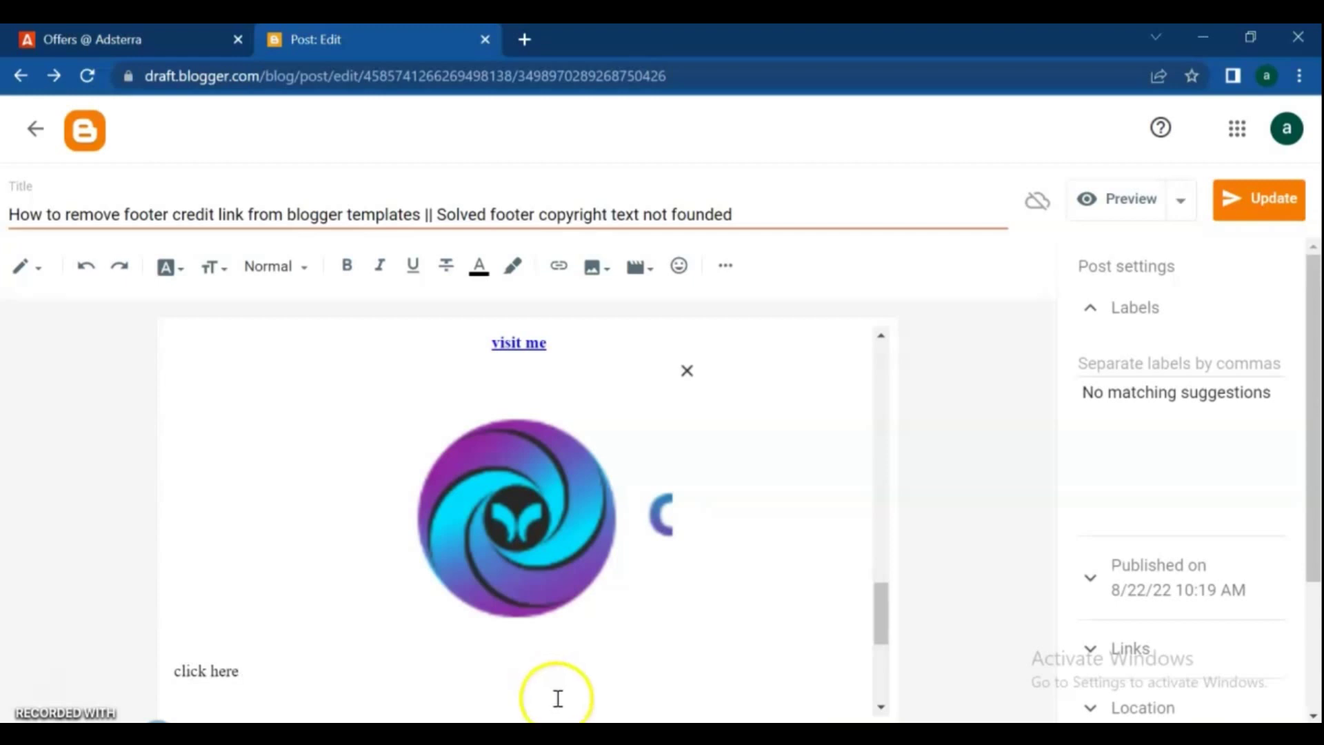
Step: Center 'click here' and link it to the copied offer URL in a new window
left_click_drag(255, 671, 173, 674)
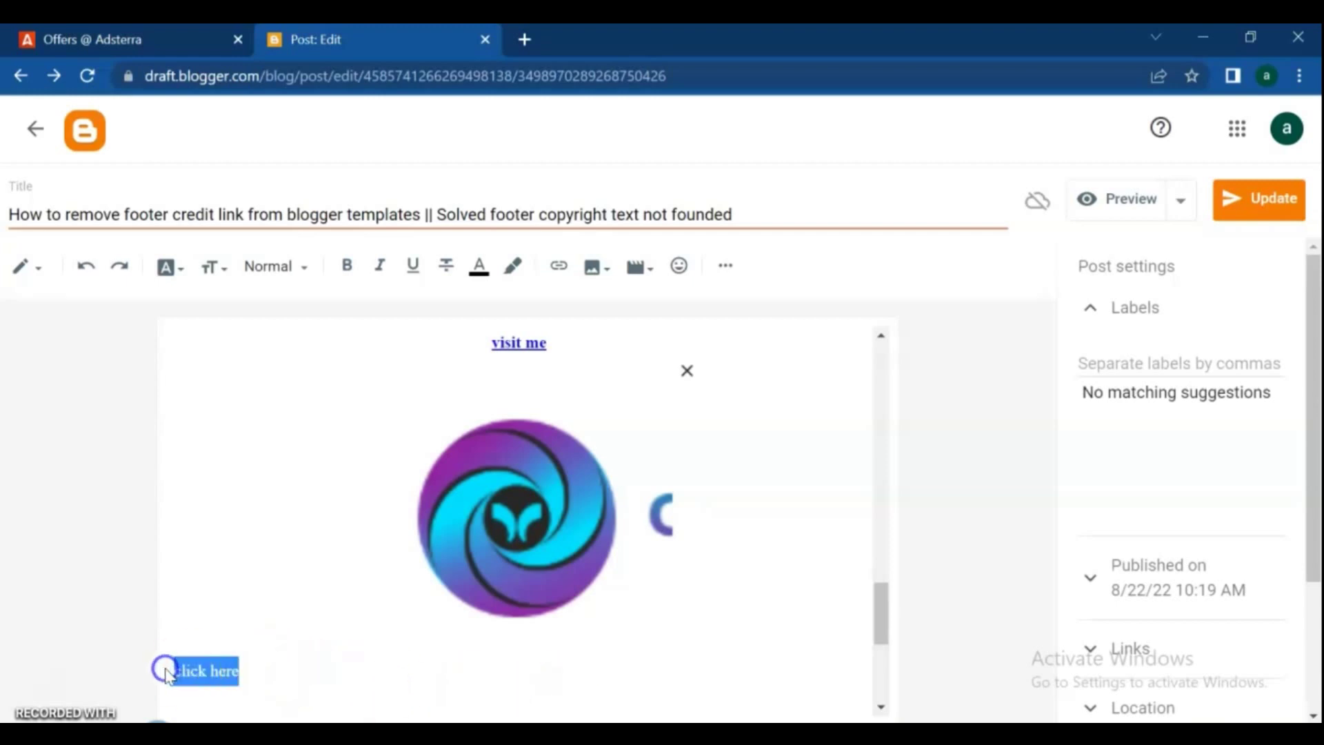
key("ctrl+e")
left_click(569, 672)
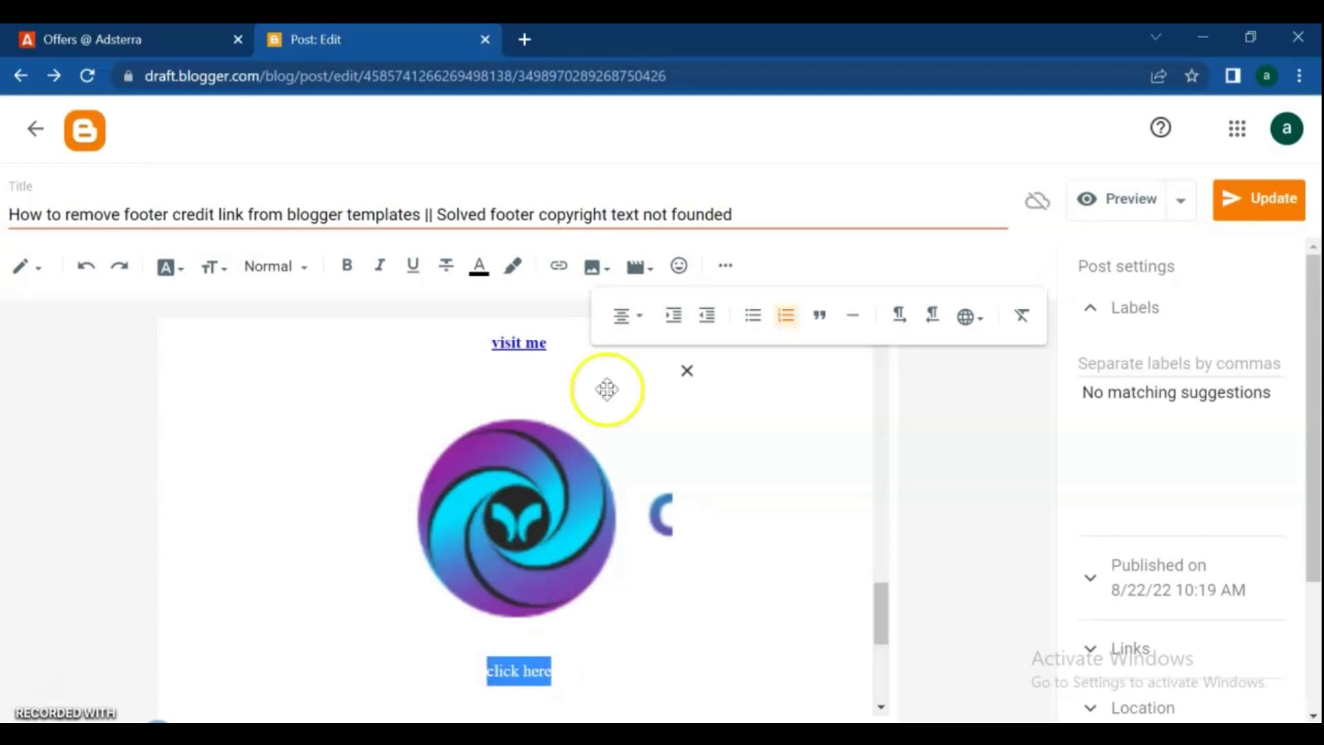
left_click(559, 266)
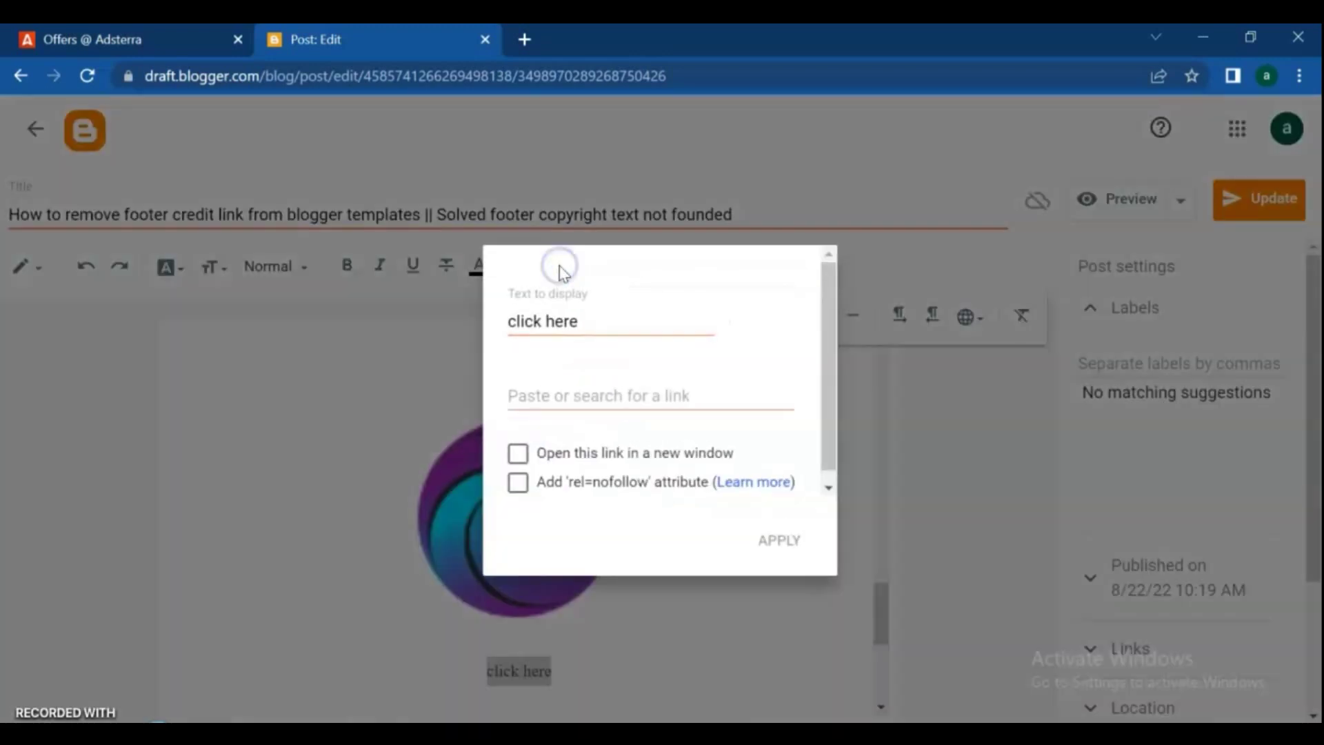
left_click(606, 400)
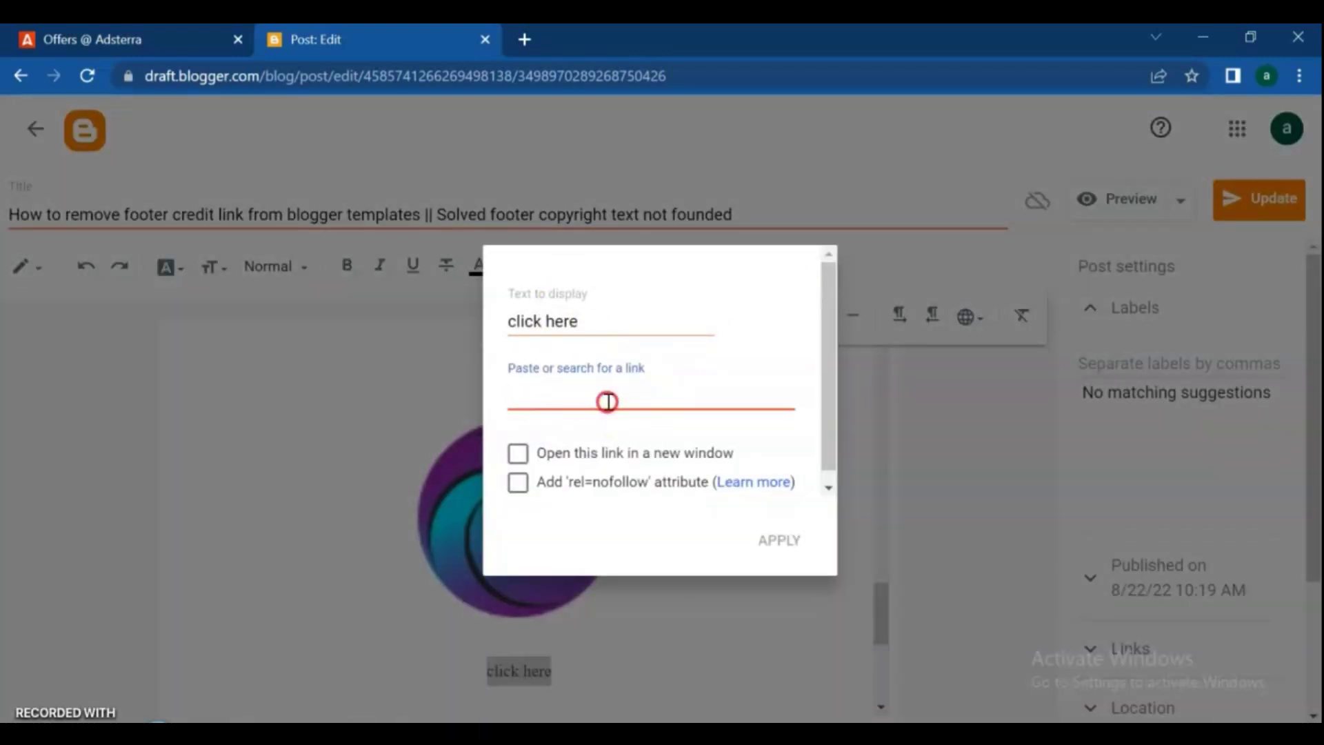
right_click(607, 402)
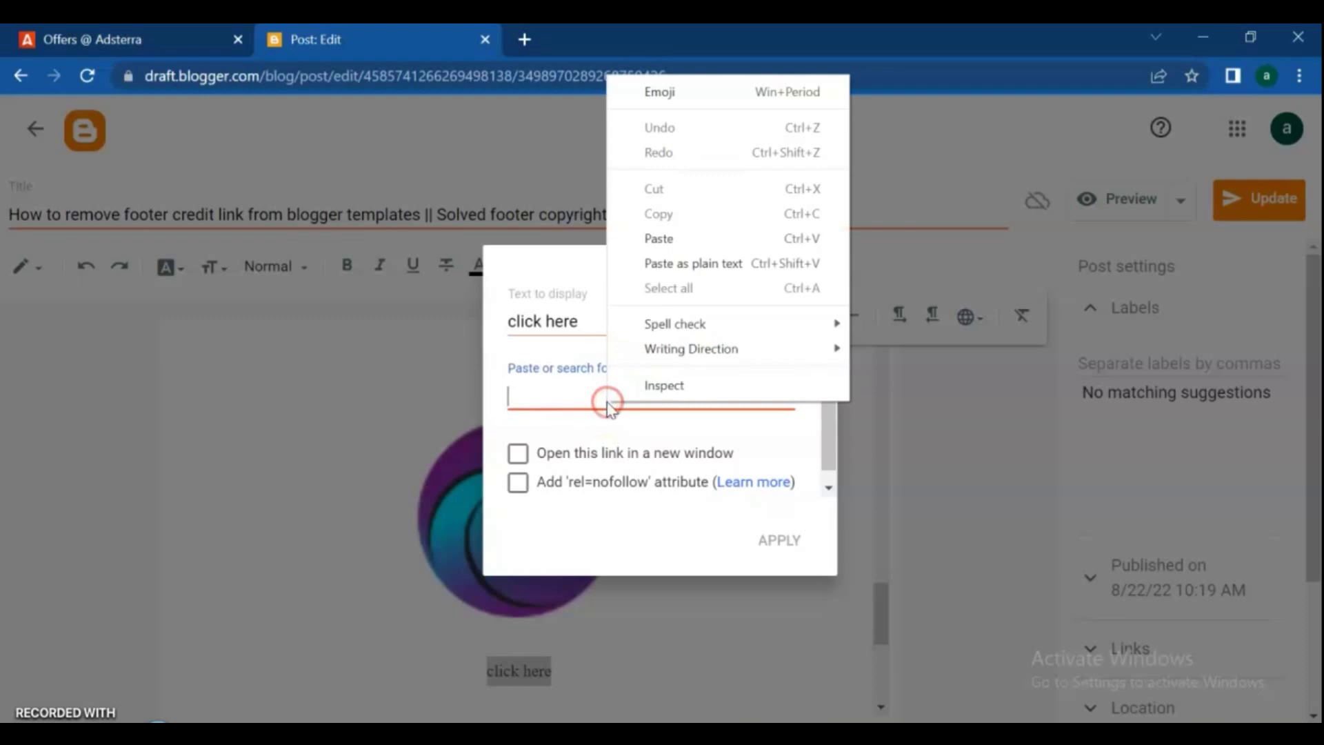
left_click(659, 238)
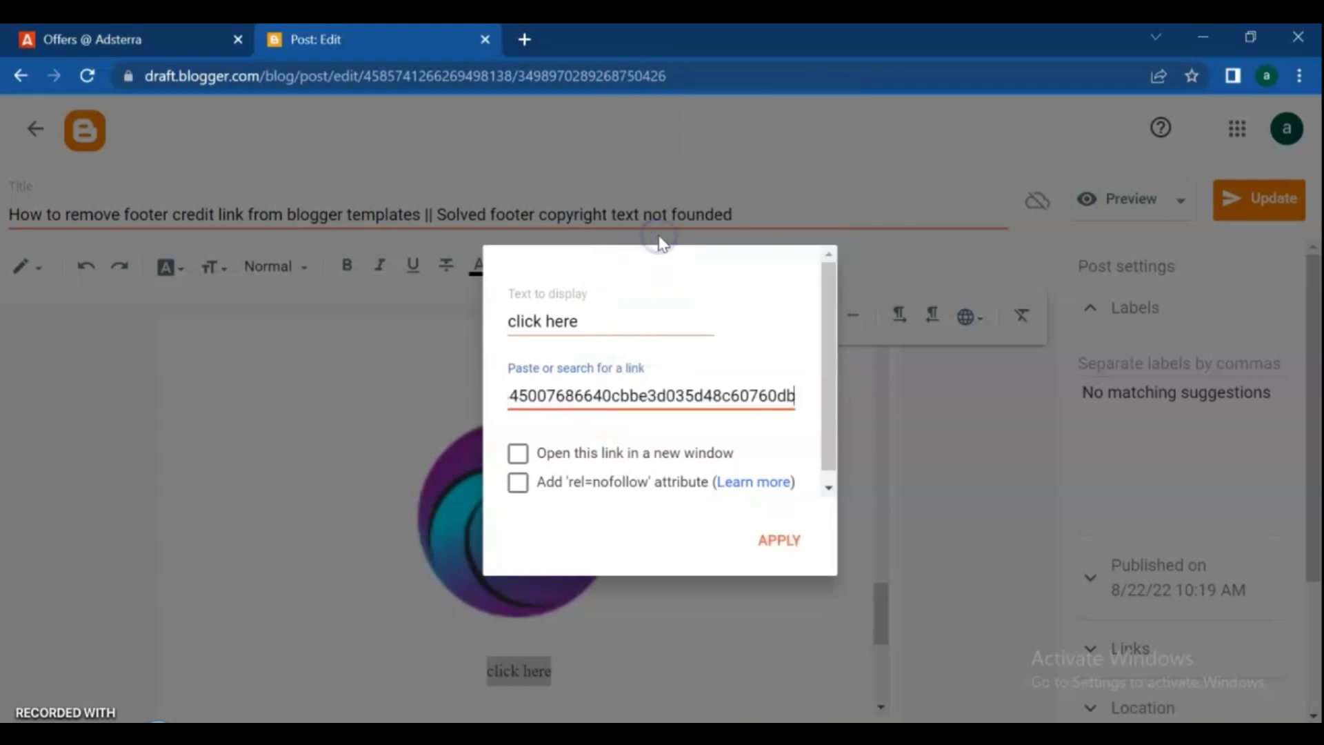
left_click(518, 455)
left_click(779, 542)
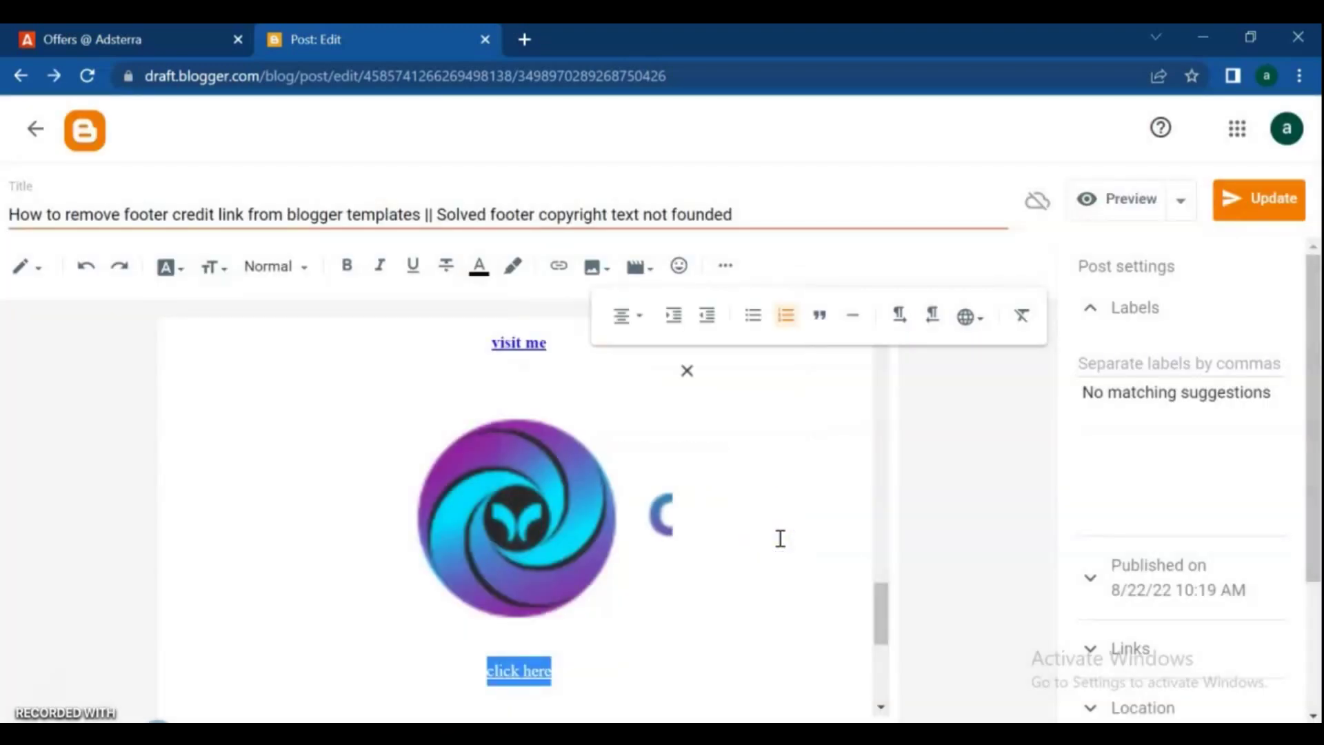
Step: Update the post to save the edits, then launch its preview in a new tab
left_click(1274, 202)
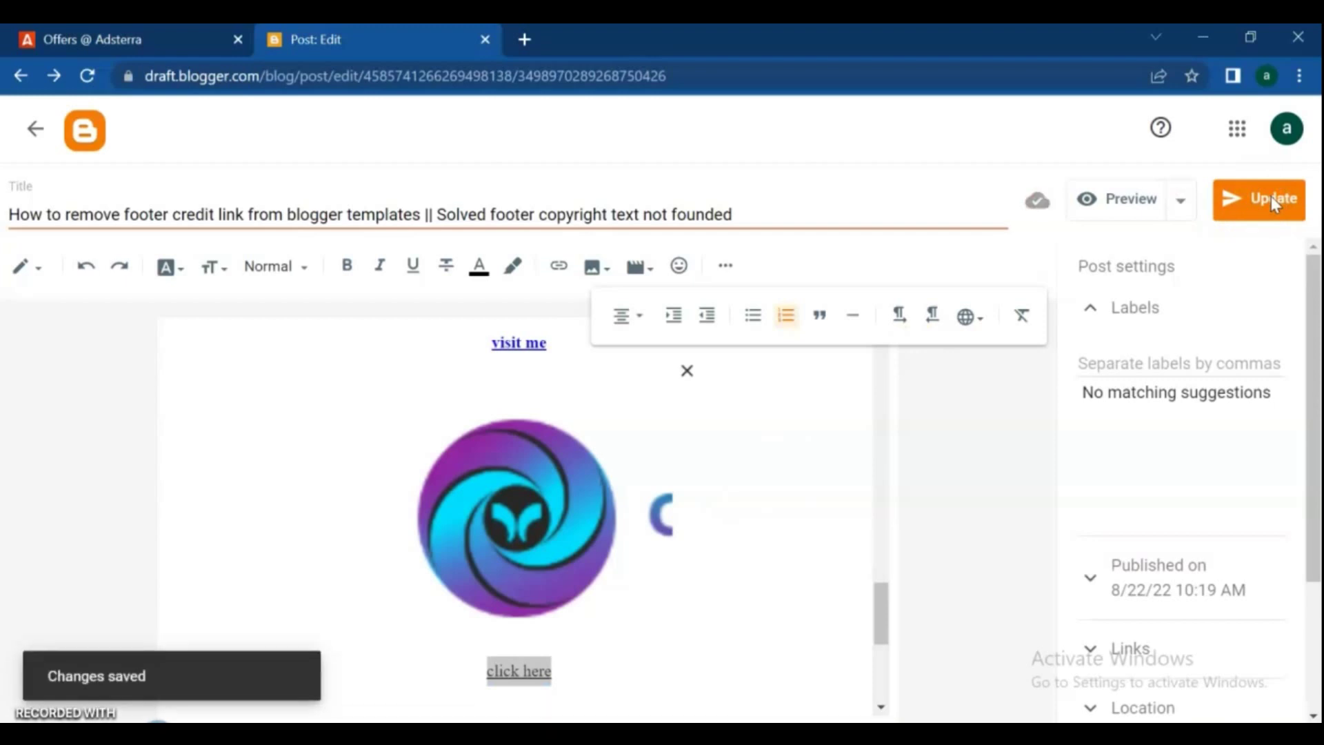
left_click(1181, 200)
left_click(1201, 261)
left_click(1212, 298)
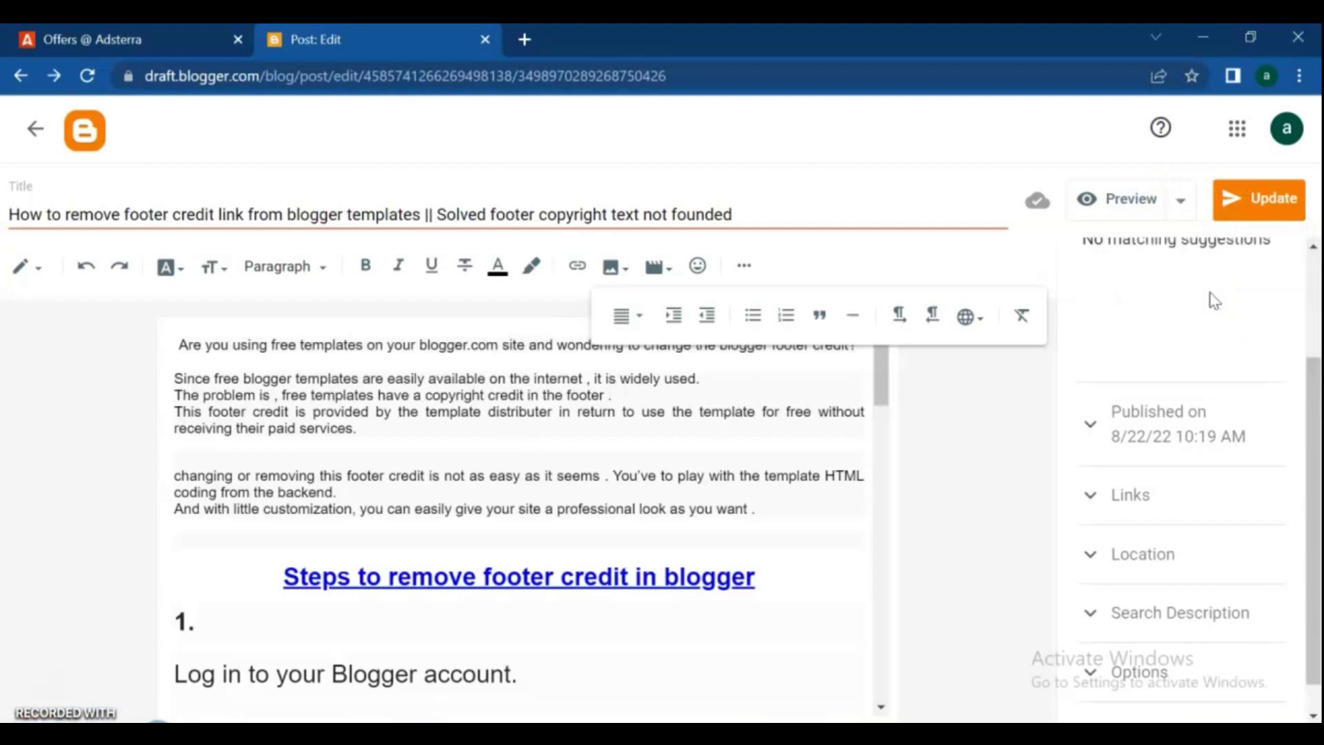
left_click(1118, 196)
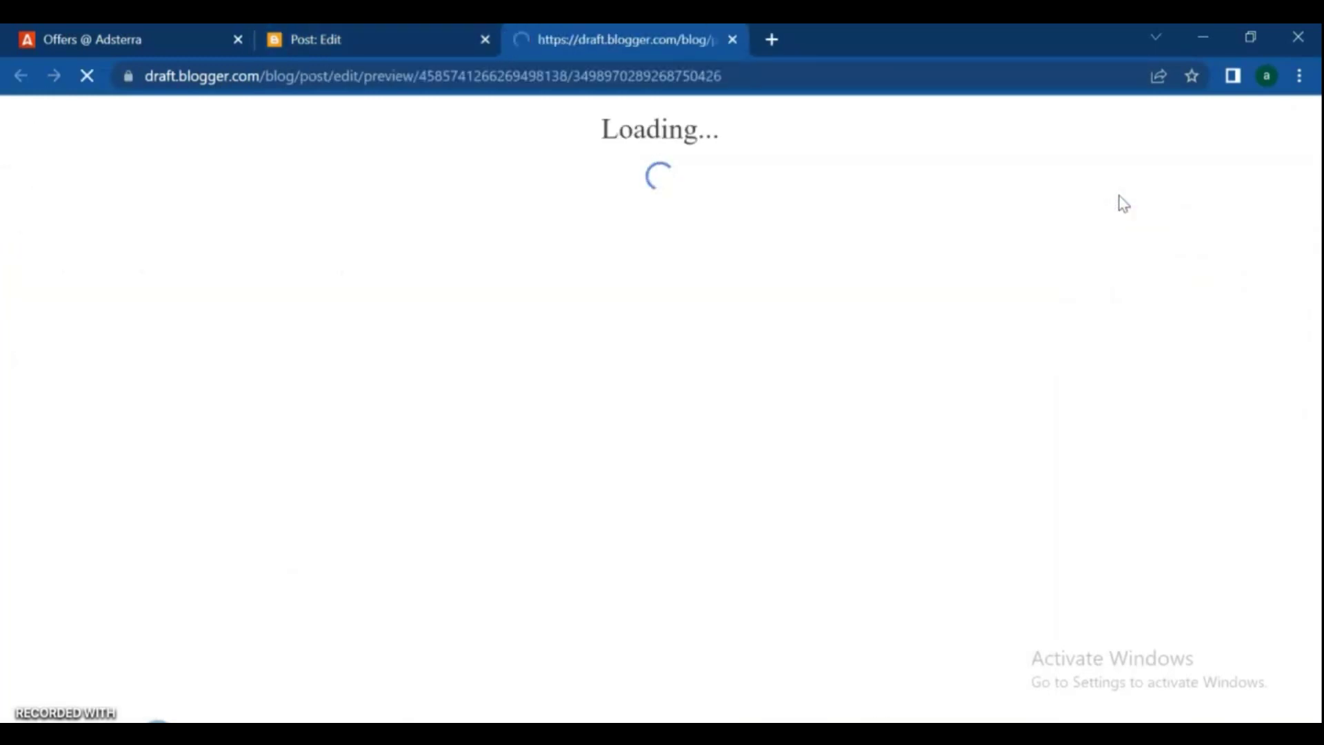
Step: Scroll through the post preview, close the Gmail ad popup, and test the photo's link
left_click_drag(1119, 197, 1267, 249)
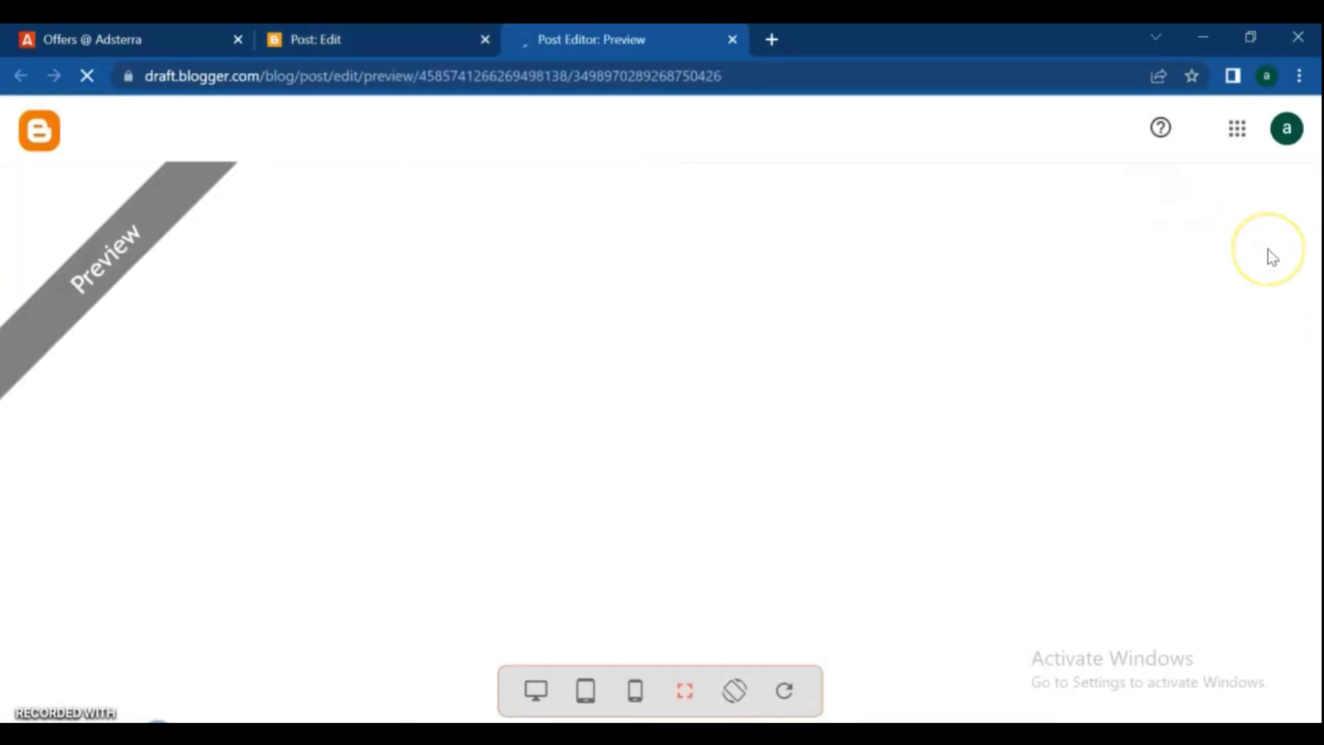
left_click_drag(1314, 200, 1273, 288)
scroll(1273, 288, "up", 3)
left_click(1281, 185)
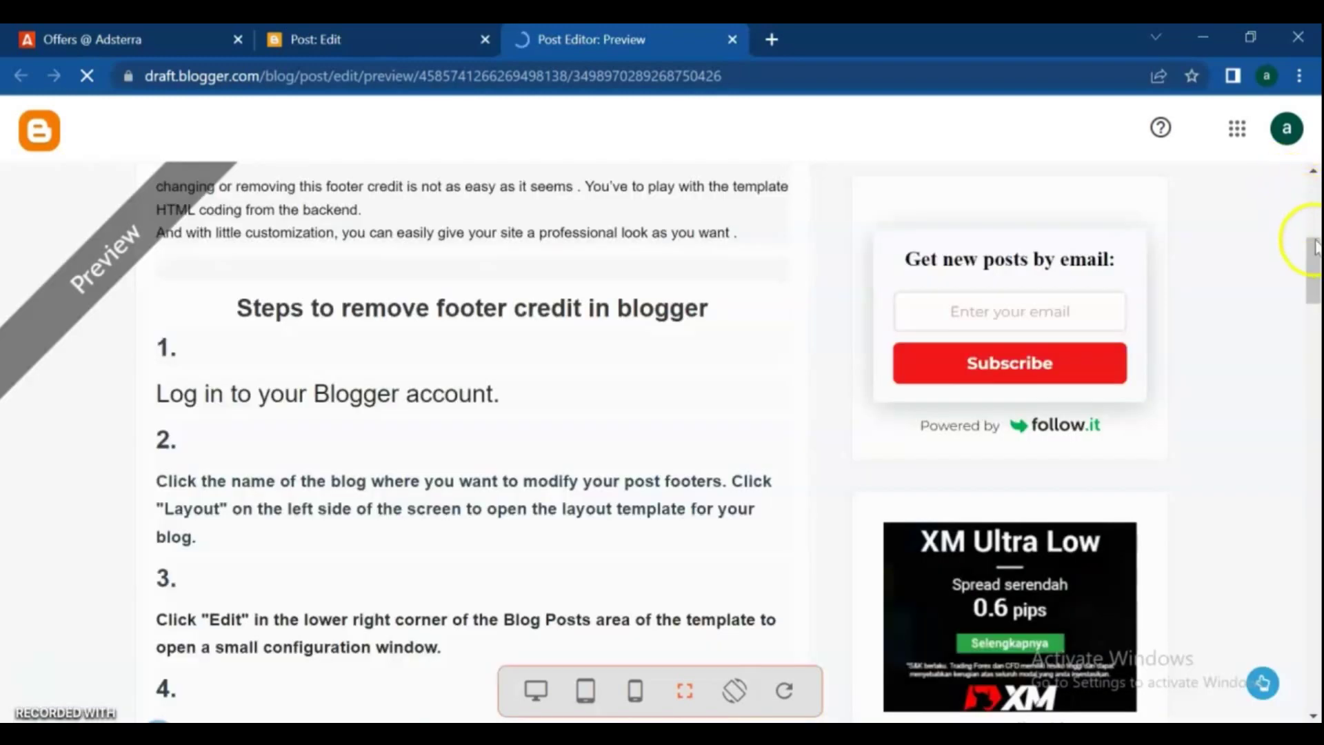
left_click_drag(1316, 245, 1304, 384)
left_click(639, 324)
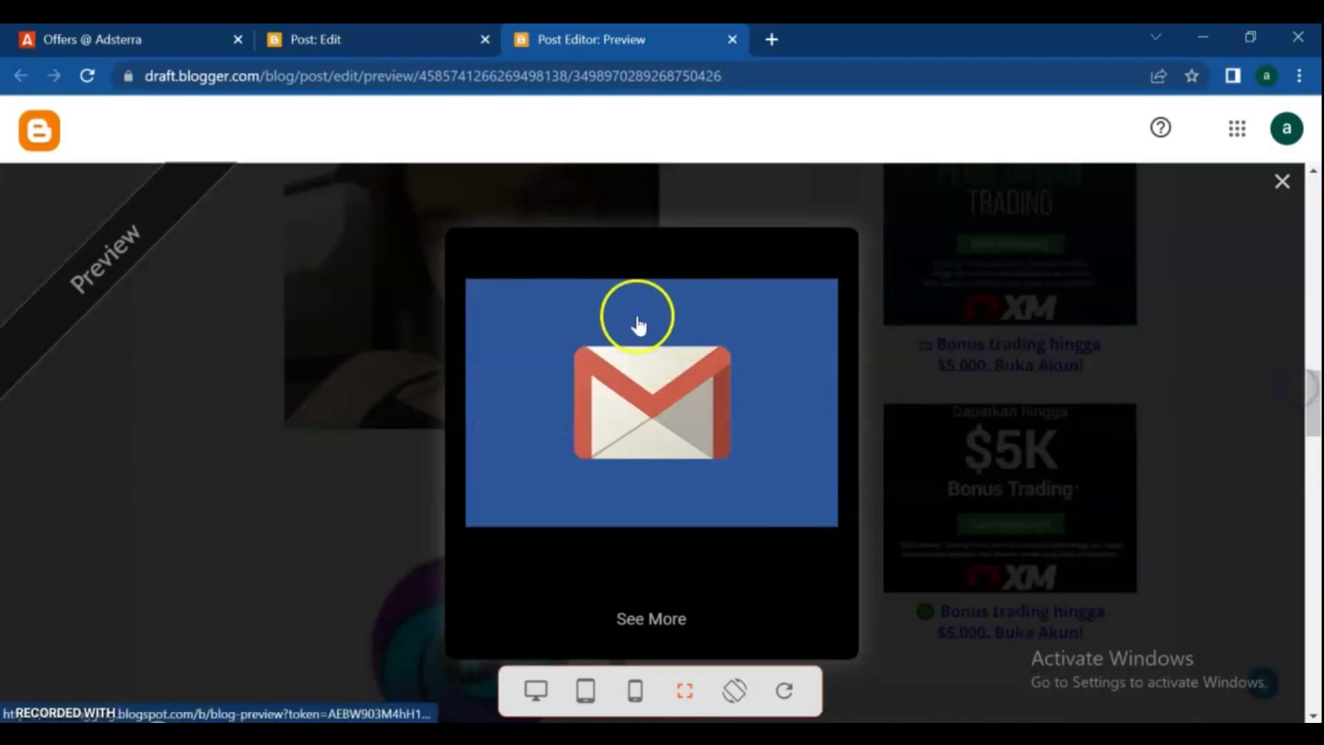
left_click(1282, 182)
left_click(510, 333)
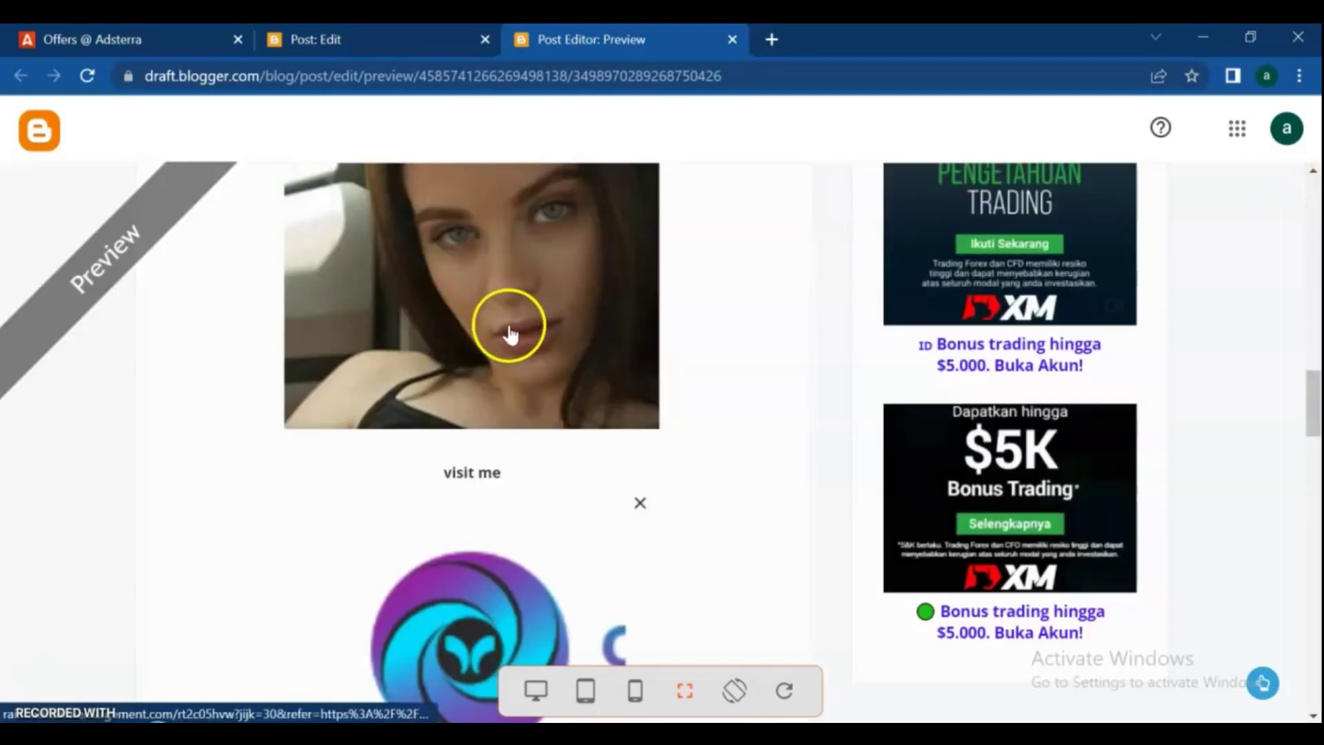